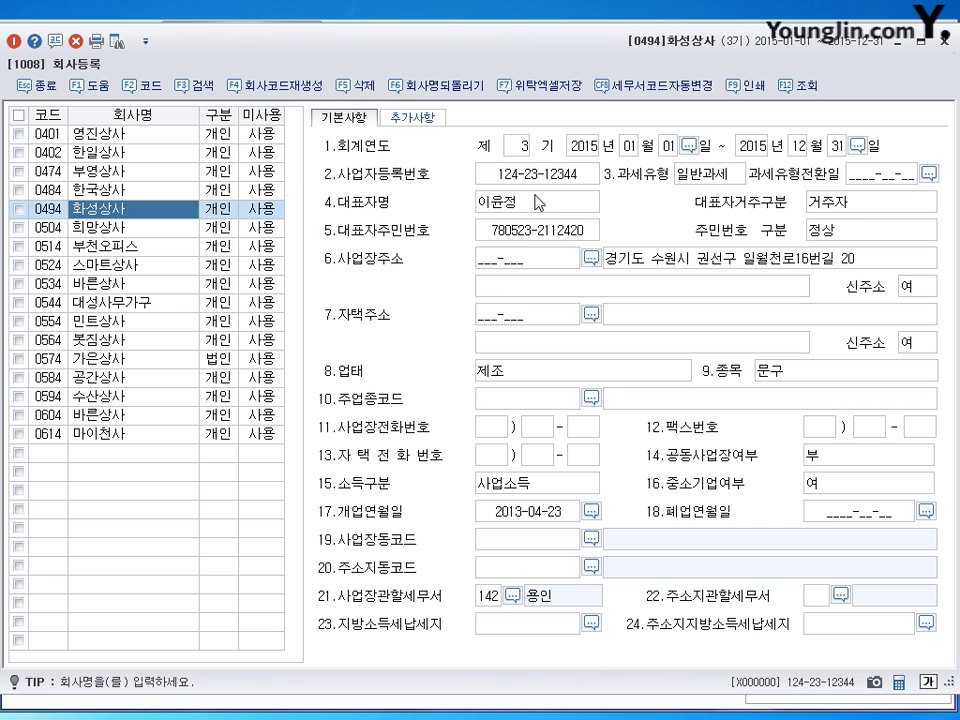
Select company 0494 화성상사 and view its business registration number.
left_click(533, 182)
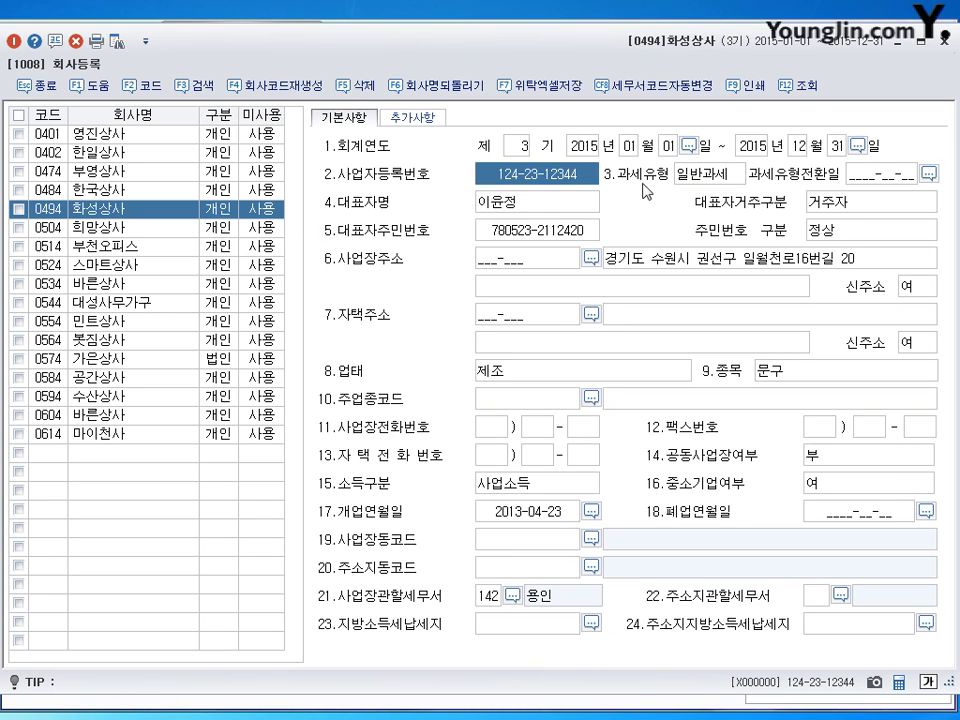
Review the representative, opening date 2013-04-23 and address, then change 업태 from 제조 to 도,소매.
left_click(523, 208)
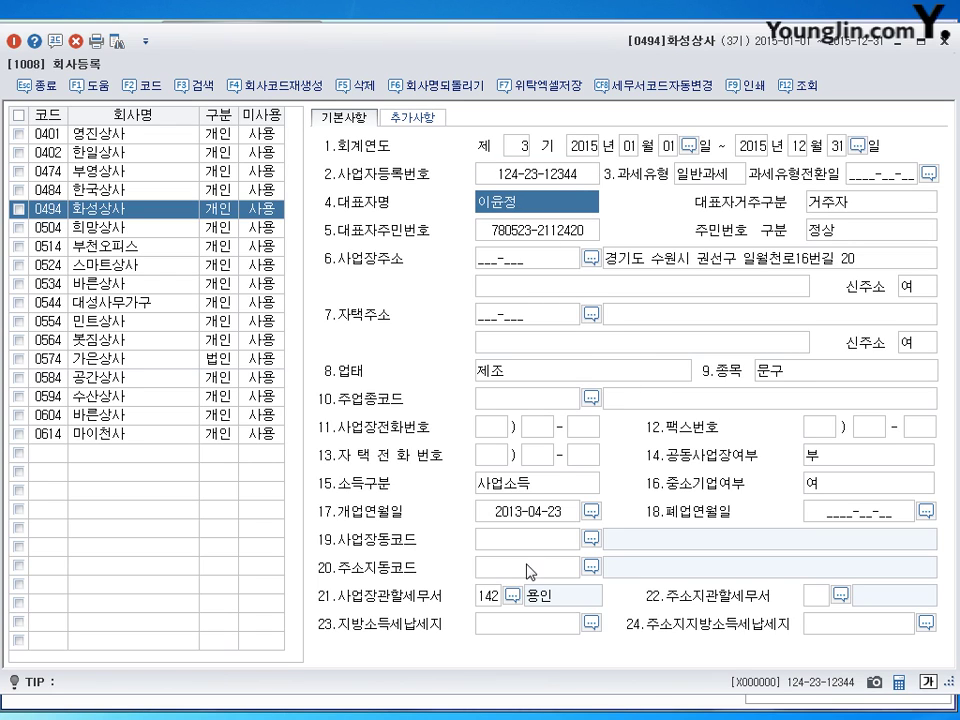
left_click(530, 518)
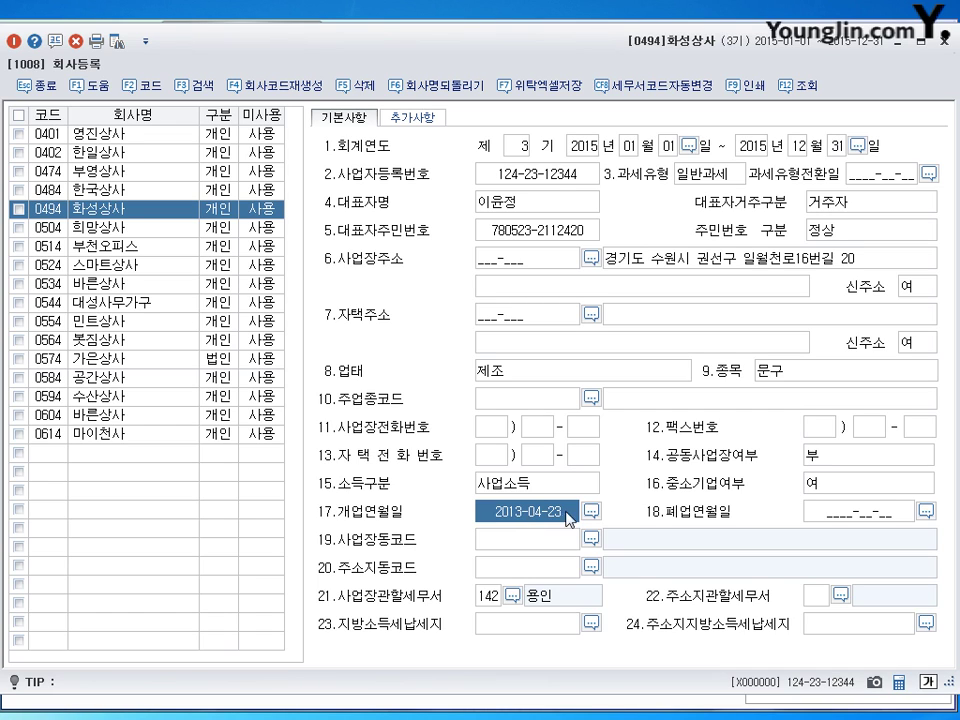
left_click(686, 262)
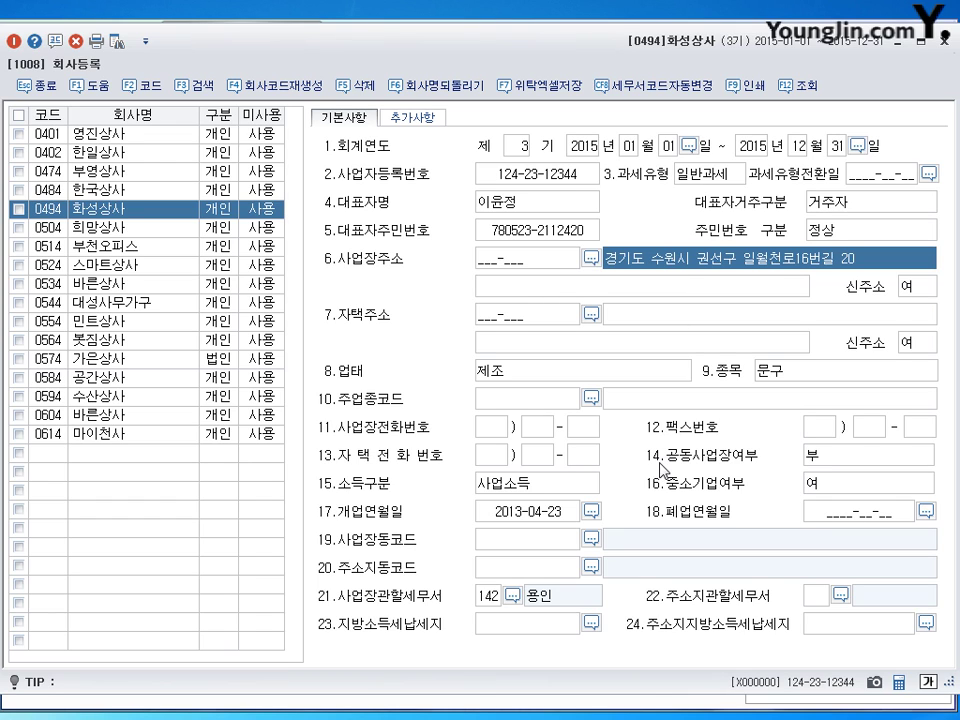
left_click(521, 374)
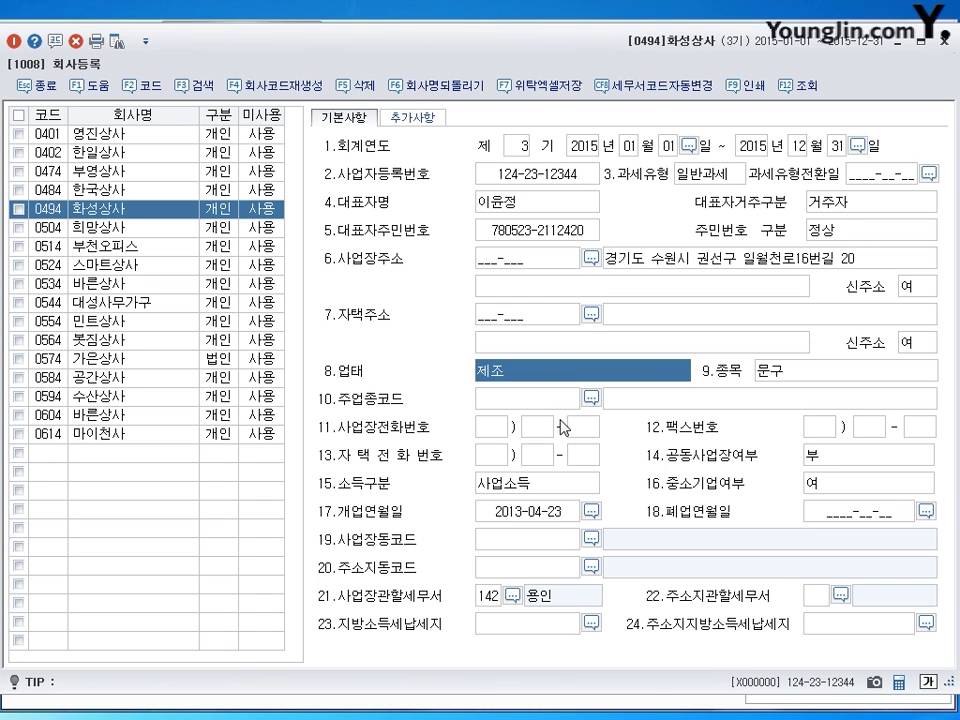
type("도,소매")
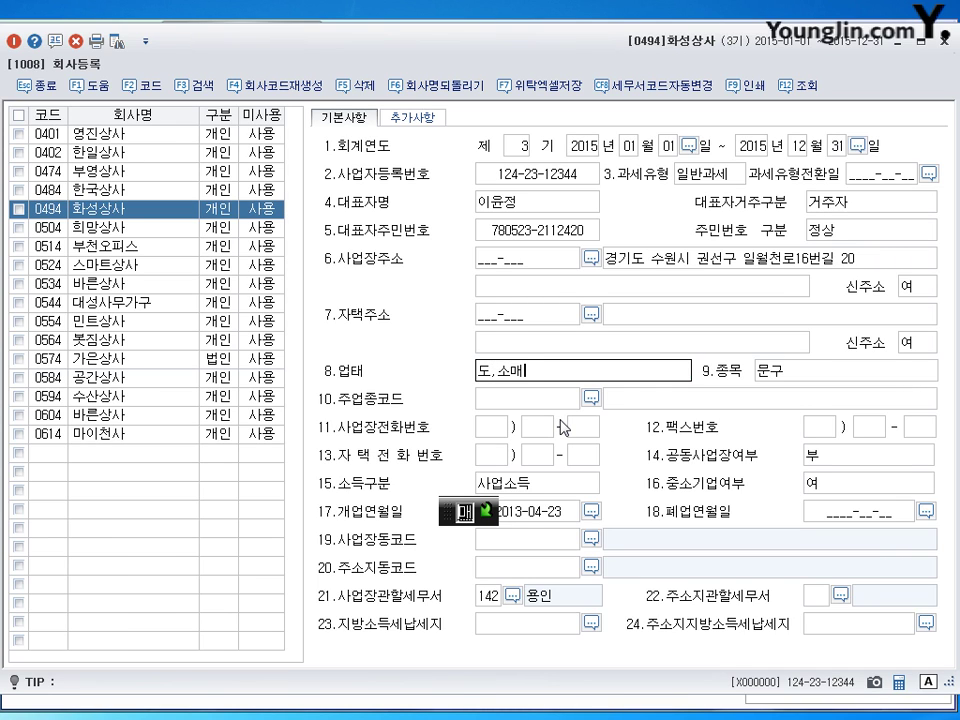
key("Return")
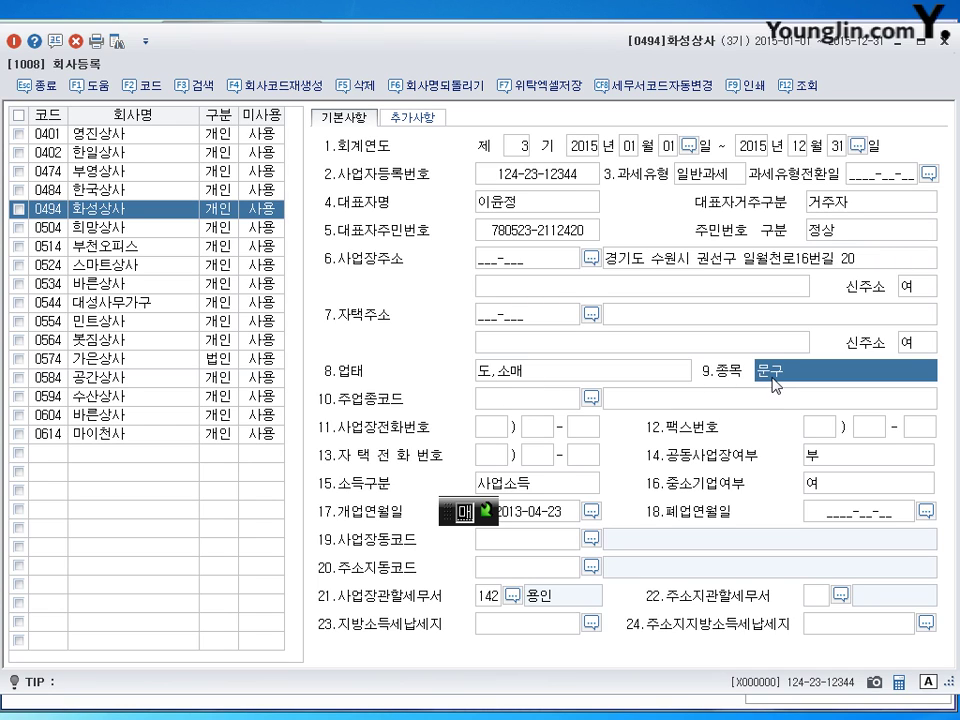
left_click(490, 598)
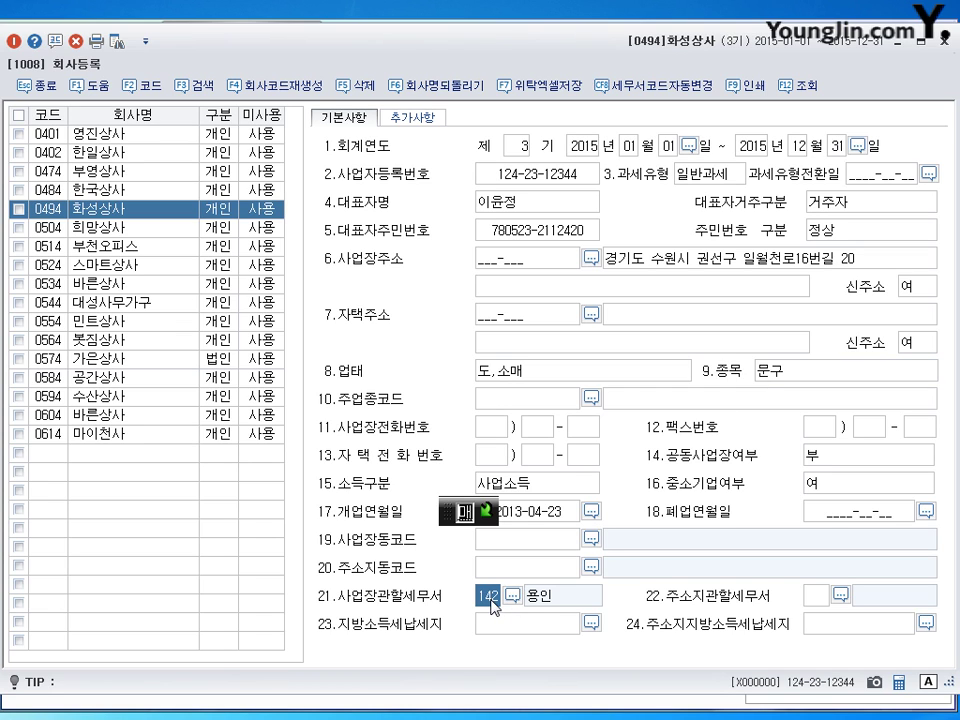
Set the business tax office to 124 수원 and close the company registration record.
left_click(512, 596)
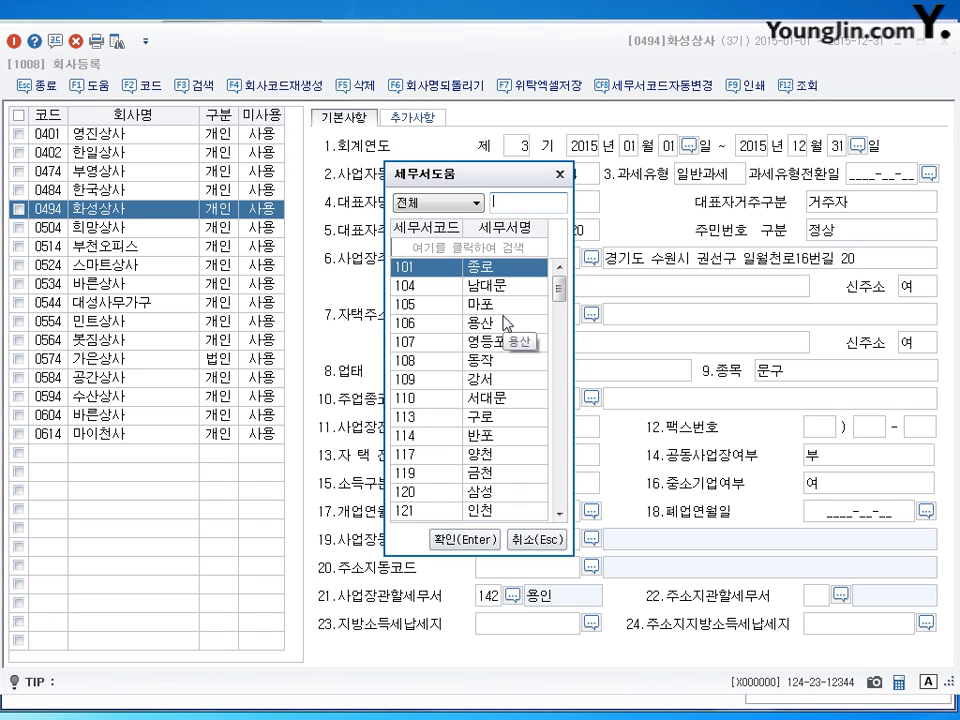
type("수")
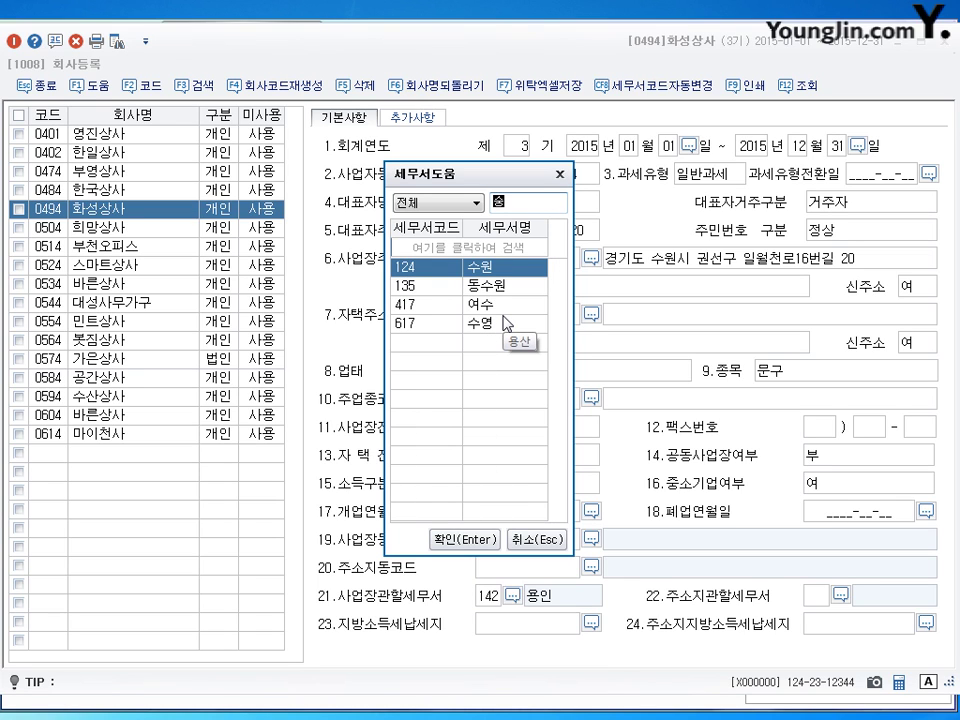
type("원")
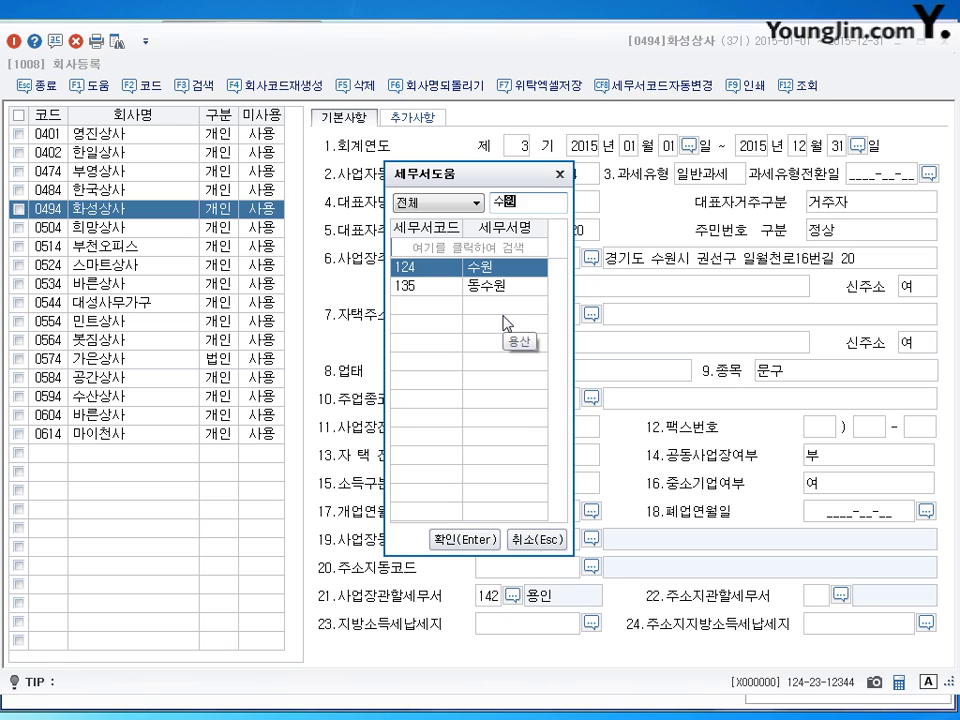
key("Return")
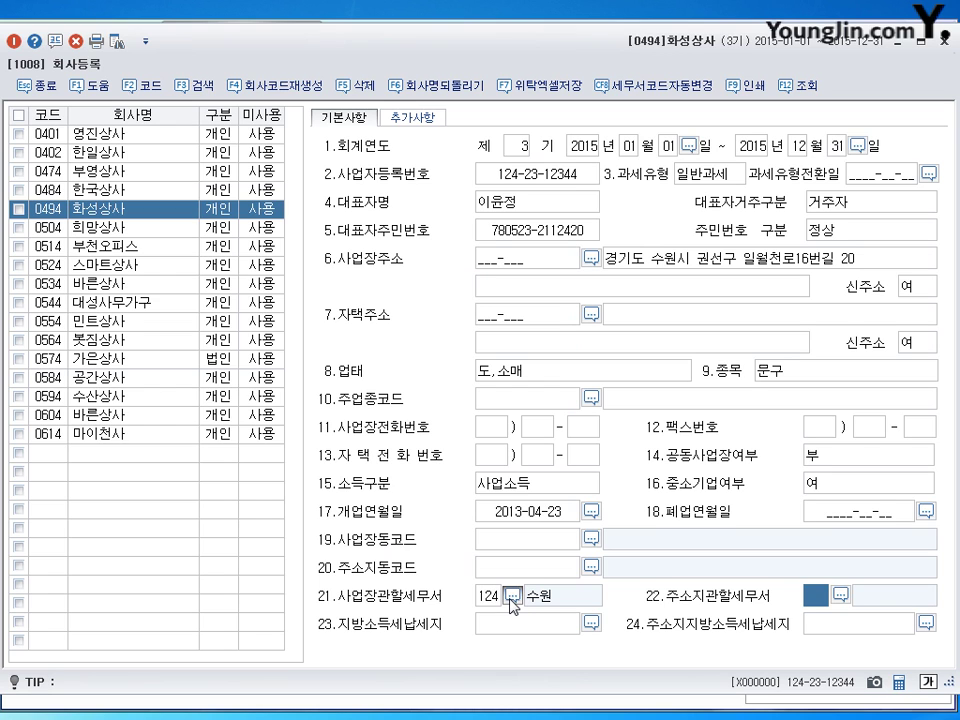
key("Return")
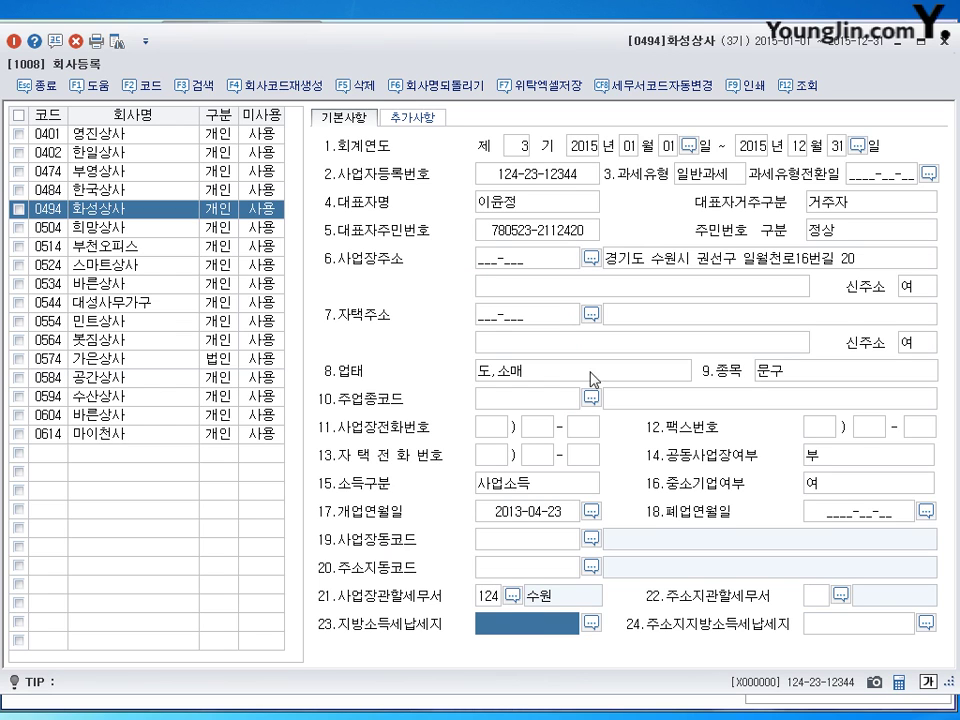
key("Escape")
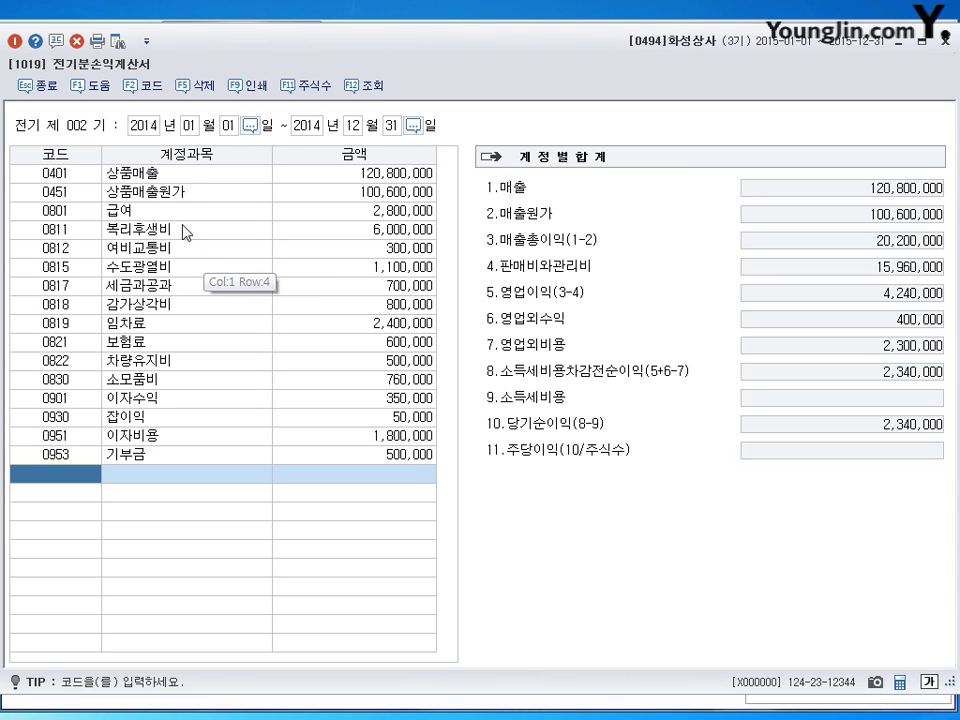
Check 상품매출원가: opening stock 10,400,000 plus purchases 90,200,000, then close the statement.
left_click(181, 178)
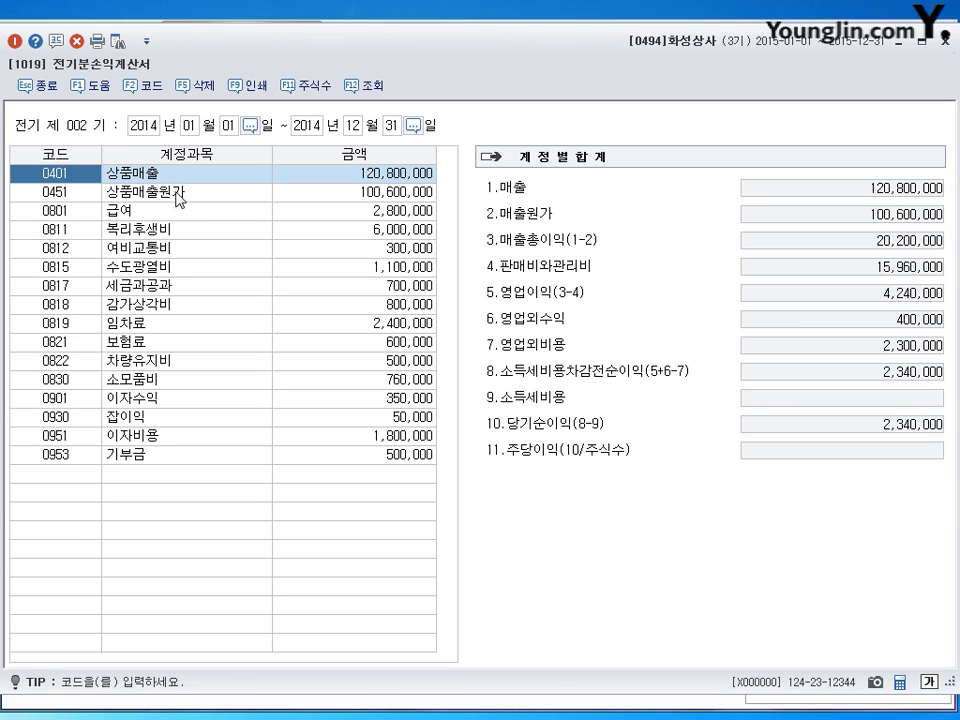
left_click(175, 199)
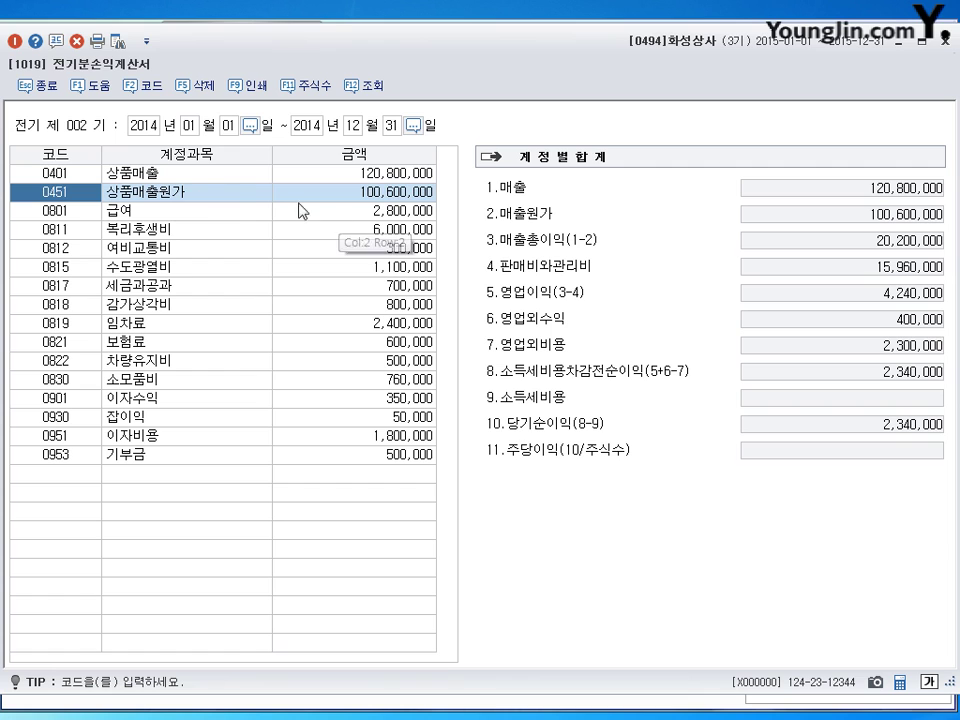
left_click(413, 191)
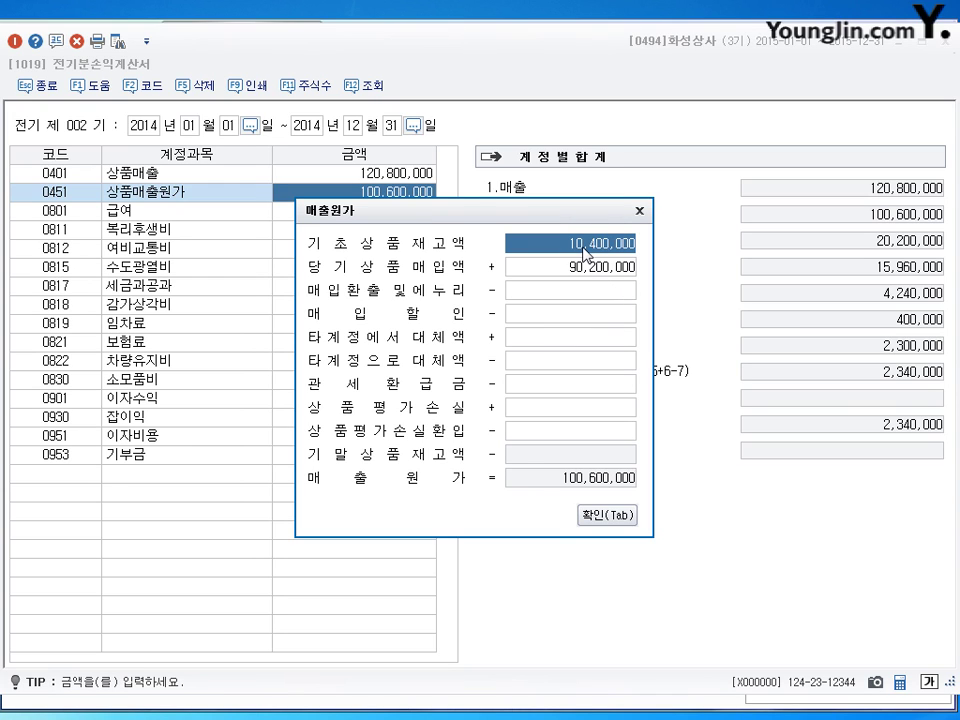
left_click(590, 267)
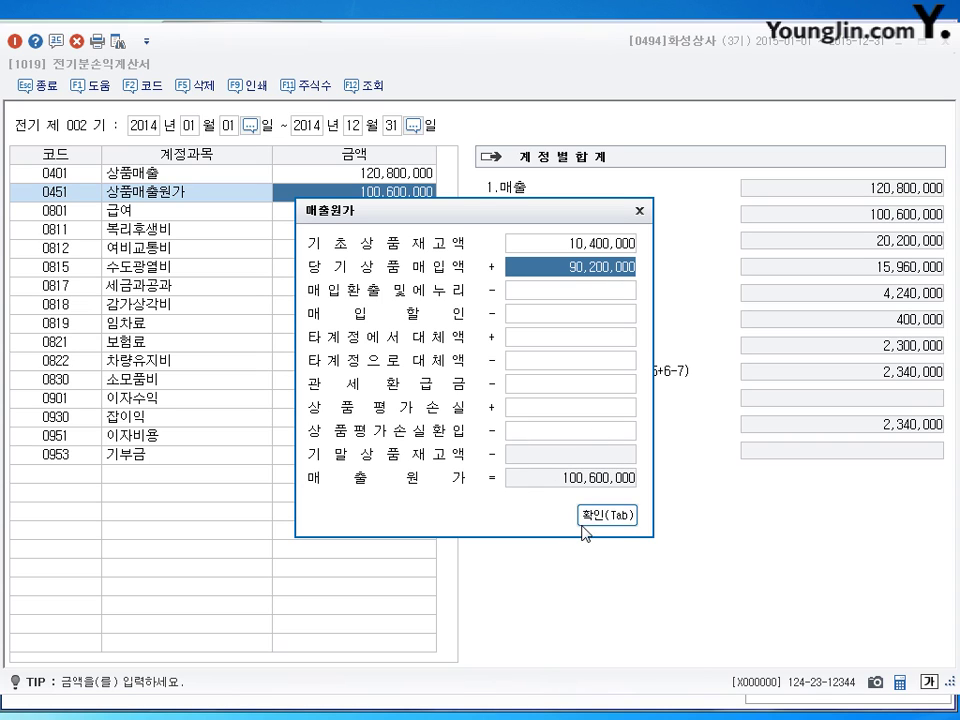
left_click(620, 517)
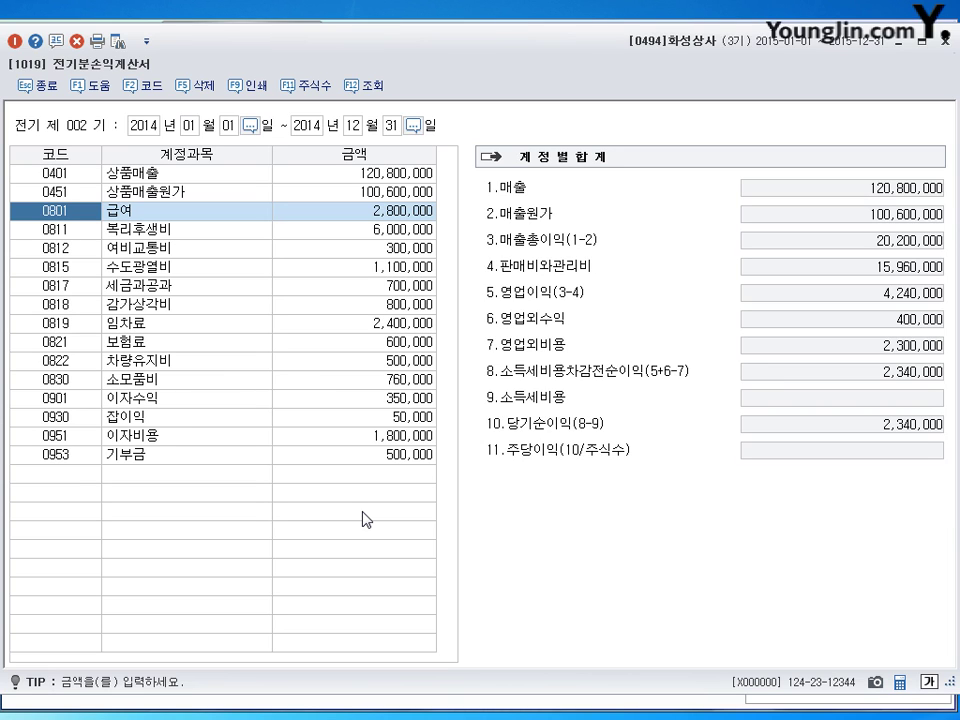
left_click(384, 193)
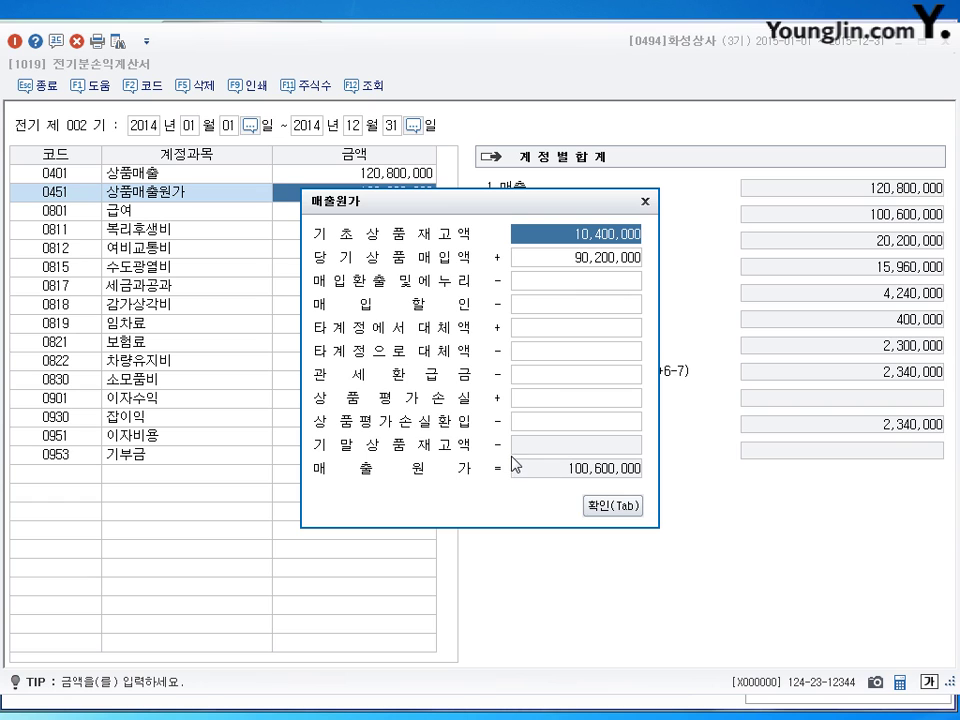
left_click(613, 510)
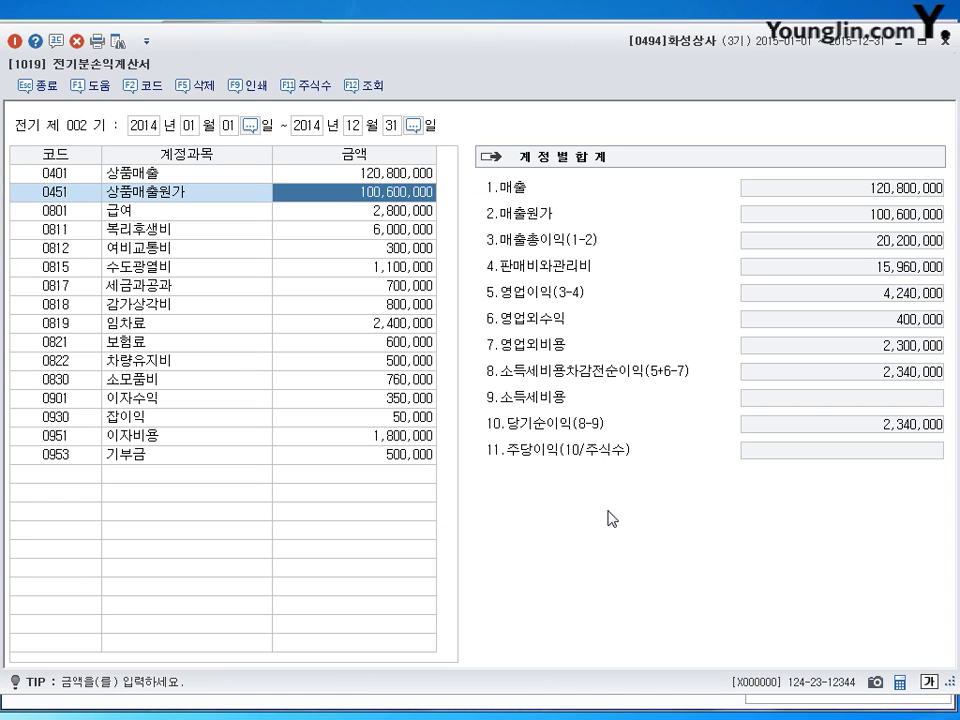
left_click(899, 42)
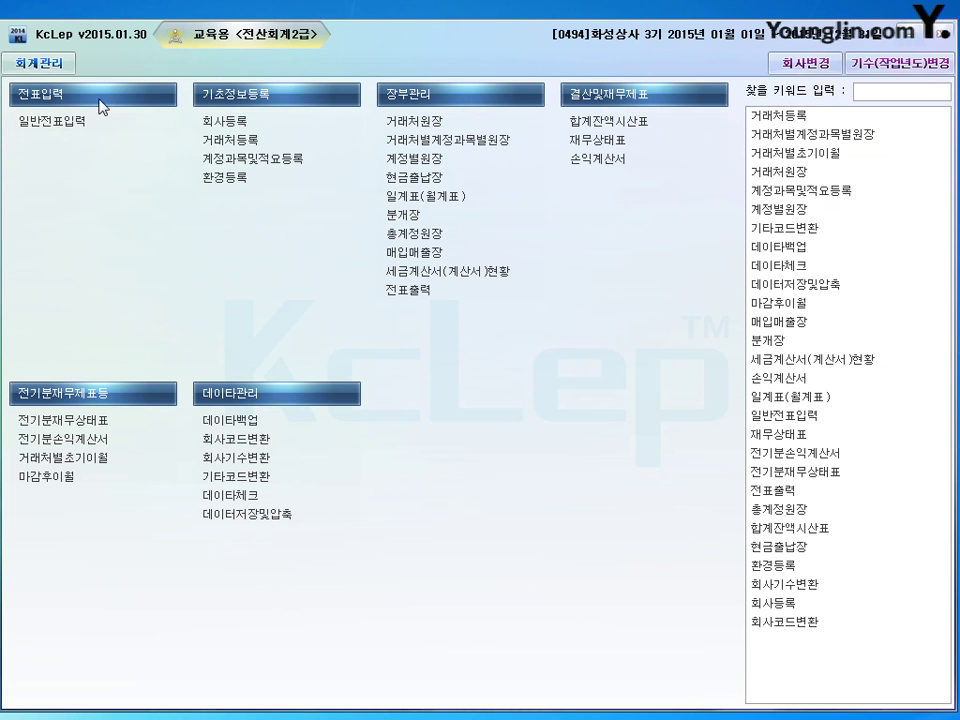
Add 0146 상품 at 12,700,000 to the prior-year balance sheet and close it.
left_click(93, 421)
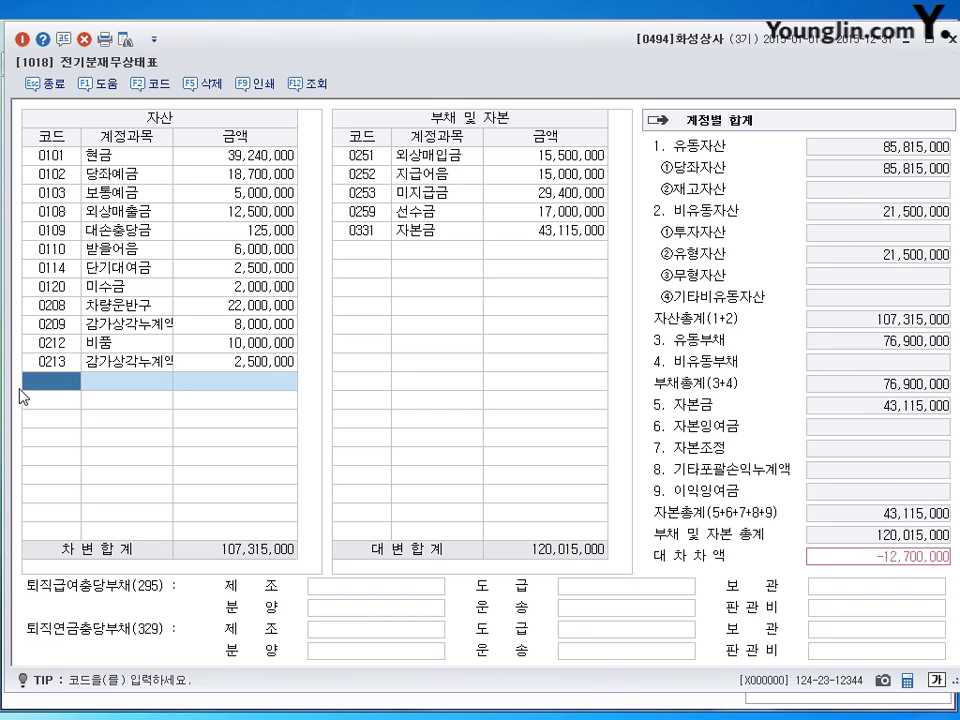
type("삼")
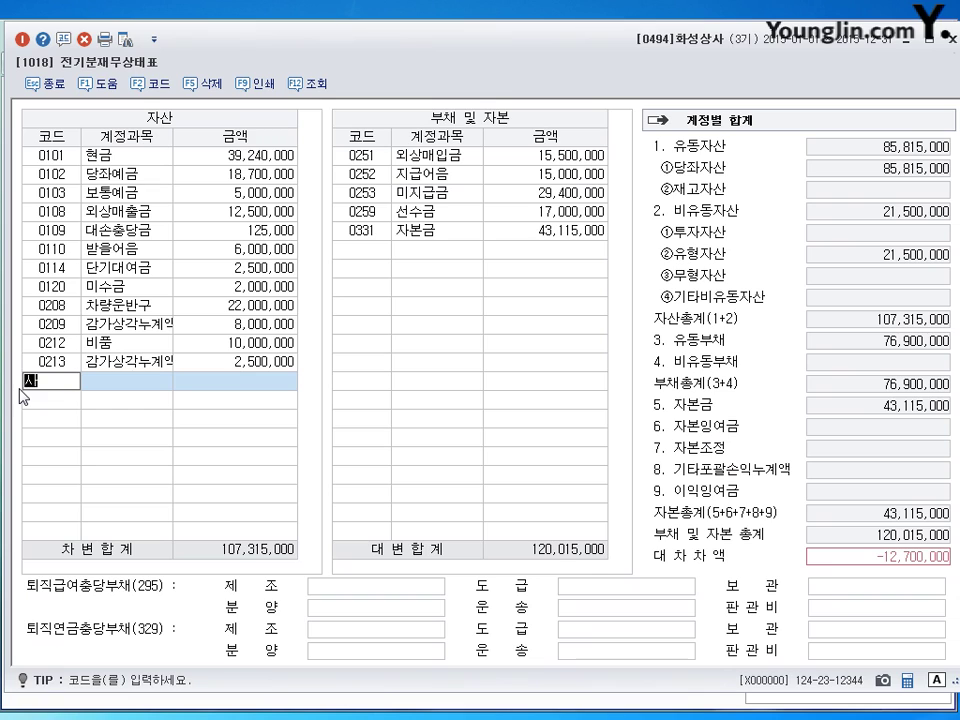
type("품")
key("Return")
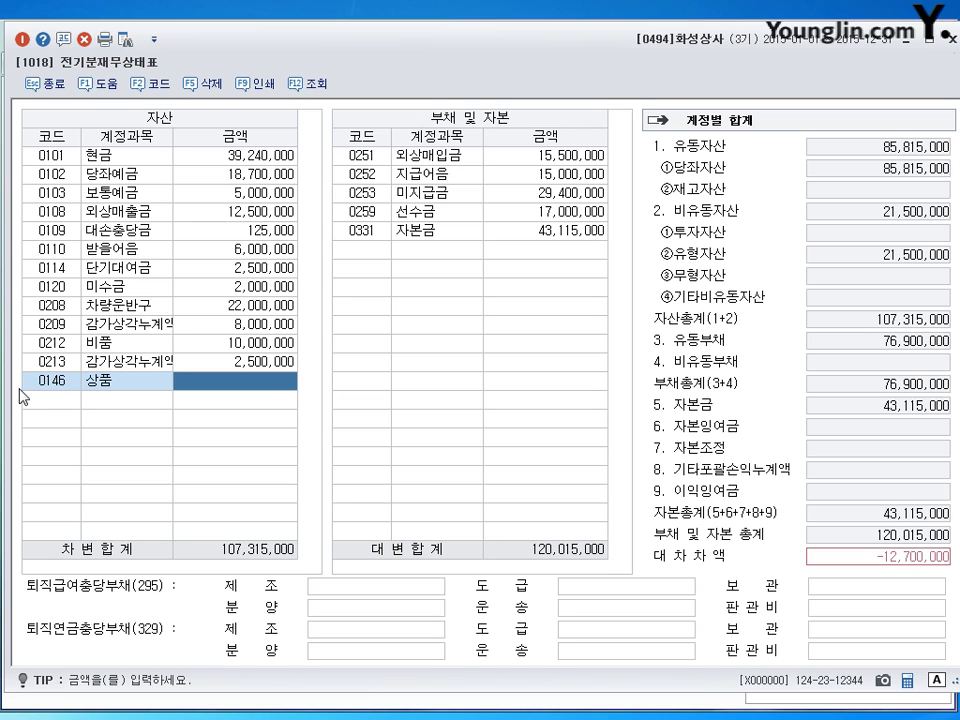
type("2700000")
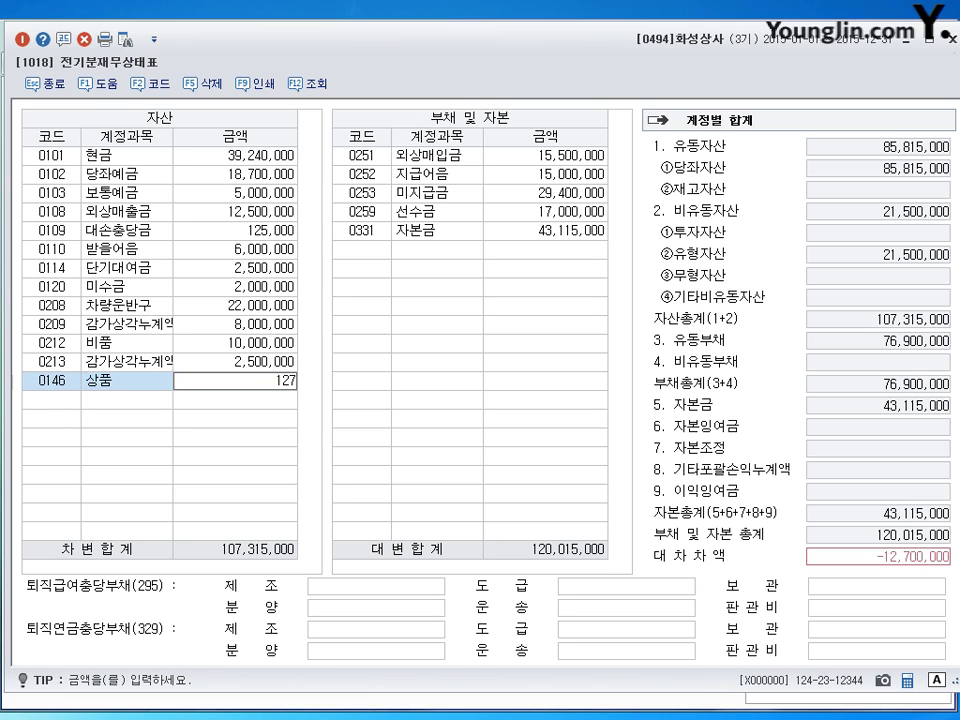
key("Return")
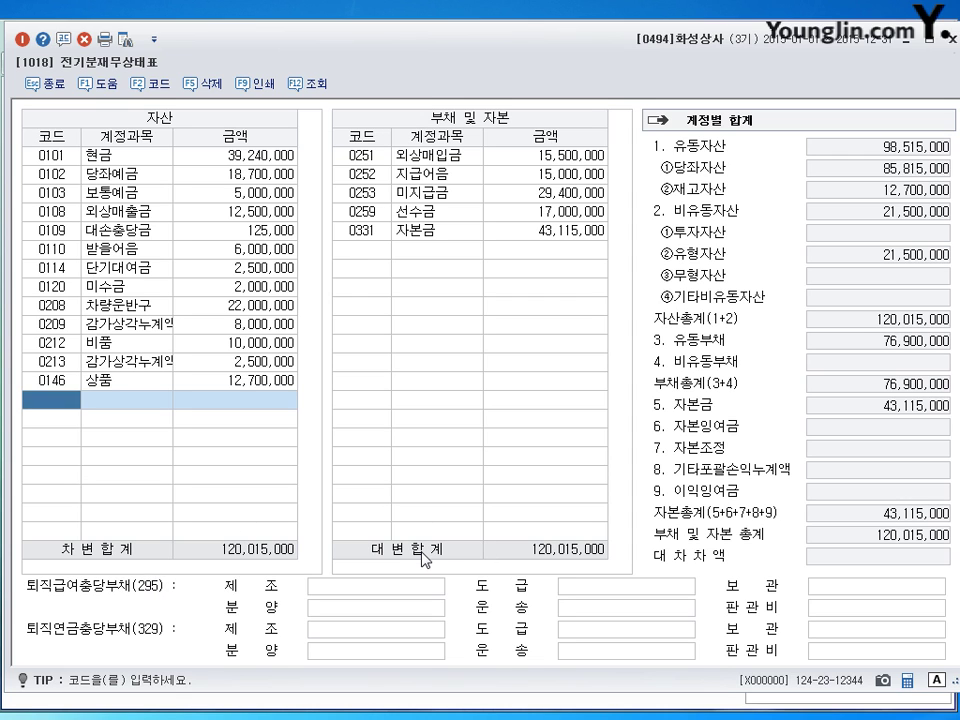
left_click(950, 38)
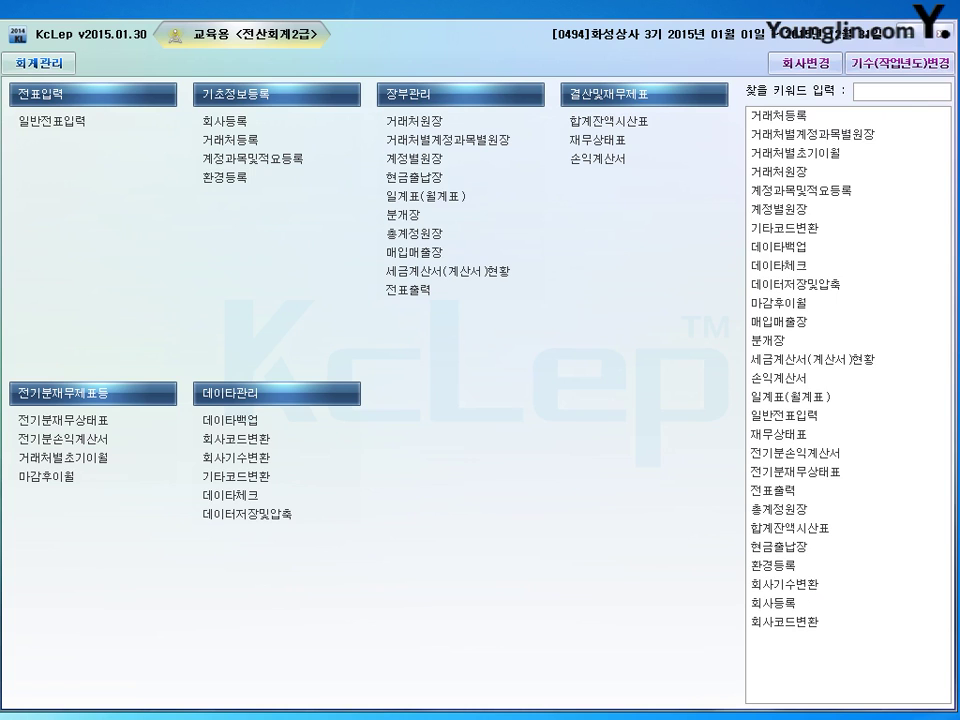
Reopen the prior-year income statement and apply ending stock so cost of goods sold is 87,900,000.
key("Up")
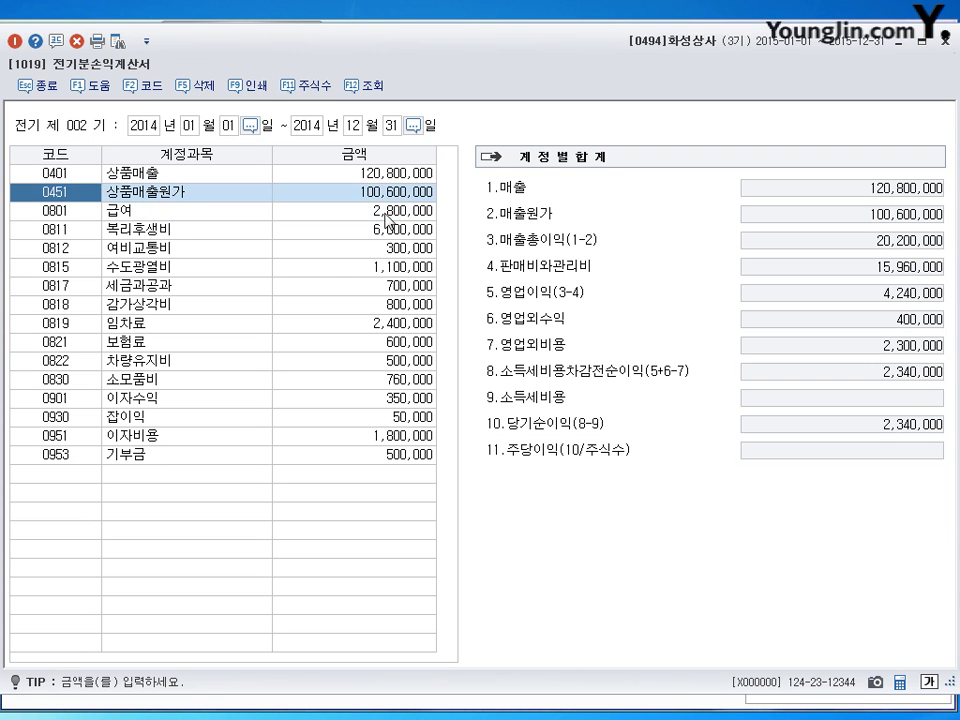
key("Return")
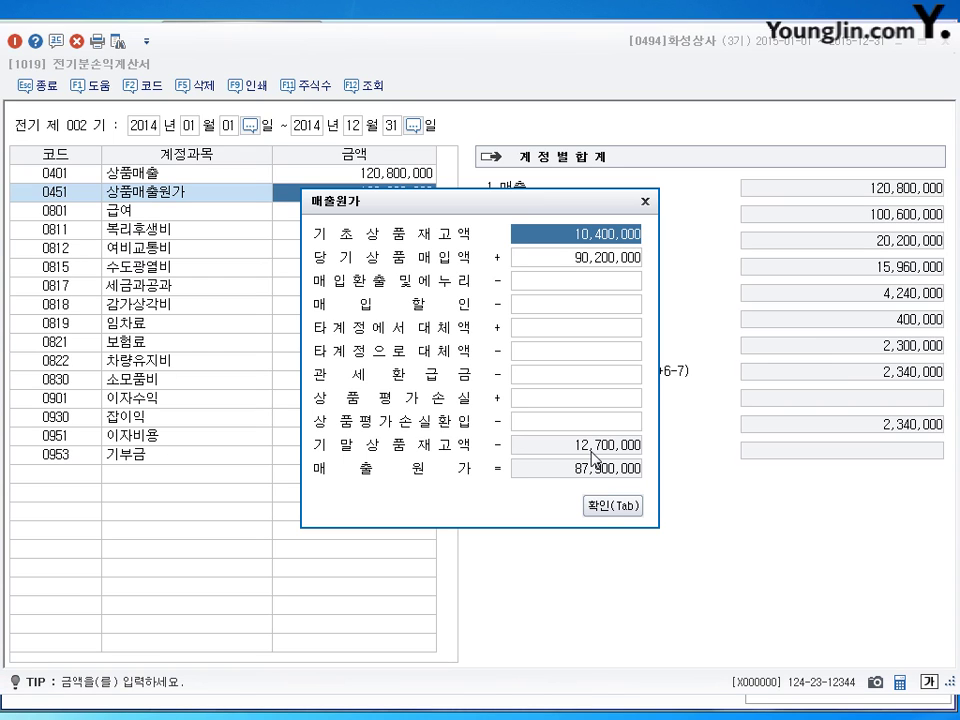
left_click(610, 507)
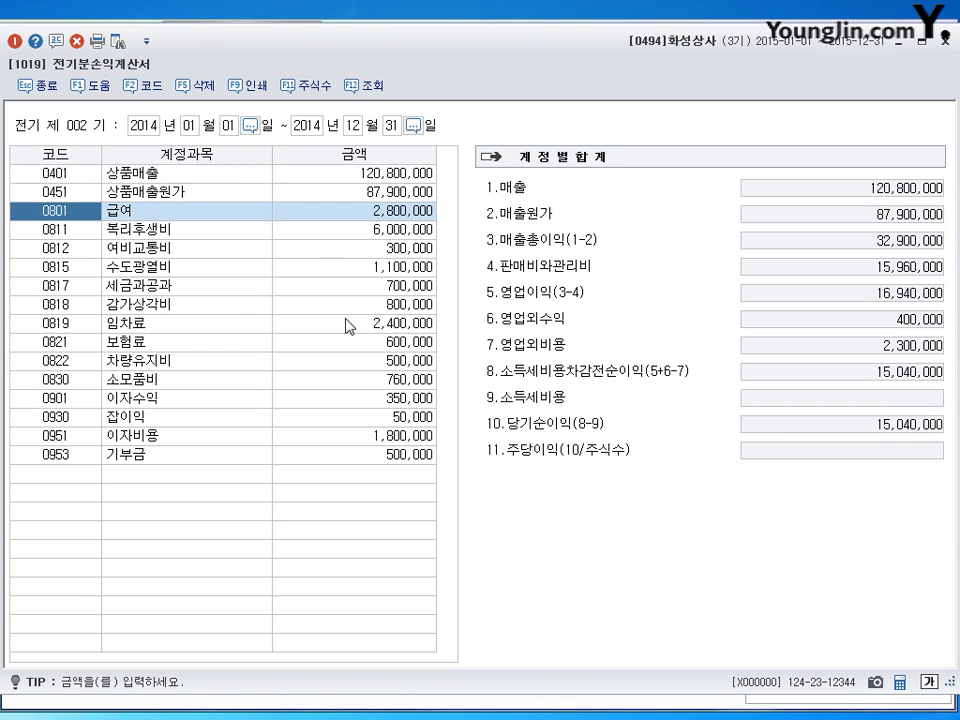
Correct 급여 to 6,000,000 and 복리후생비 to 2,800,000.
left_click(390, 217)
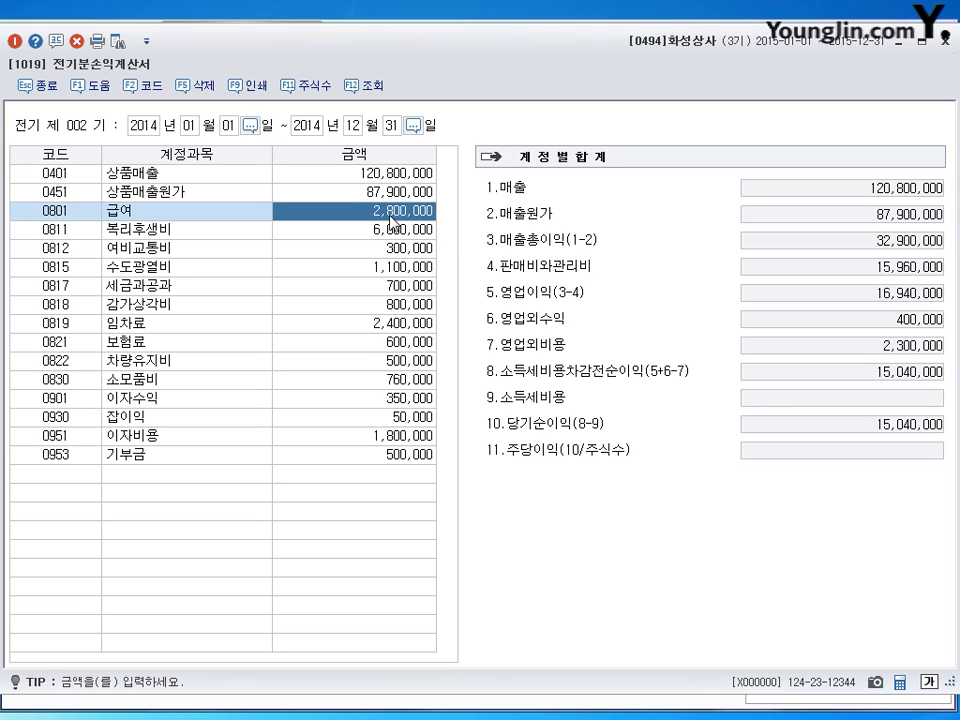
type("6000000")
key("Return")
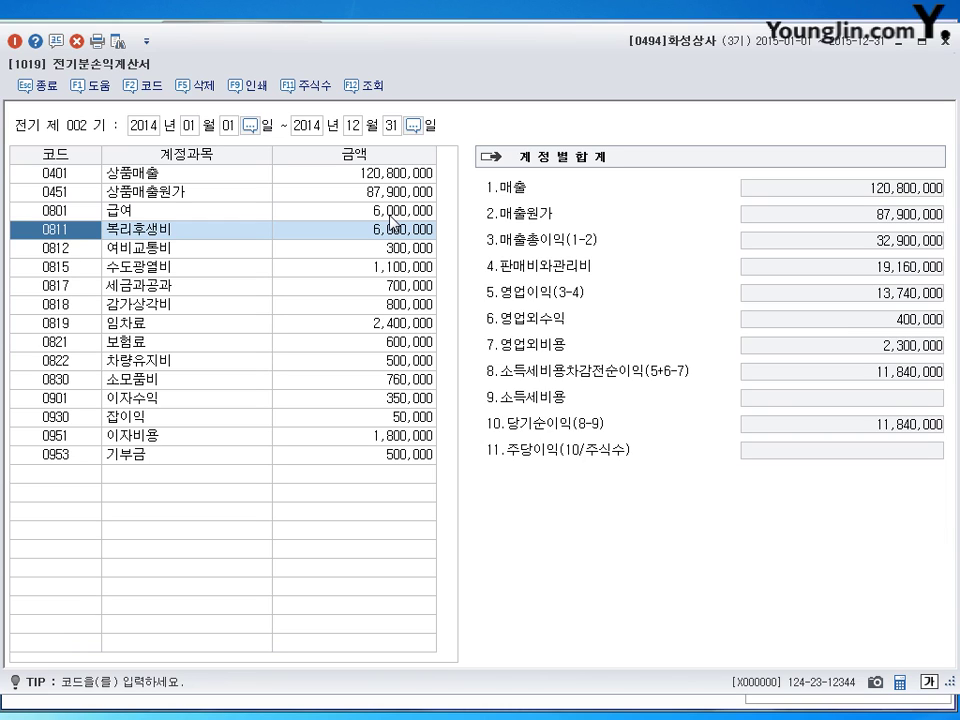
left_click(390, 236)
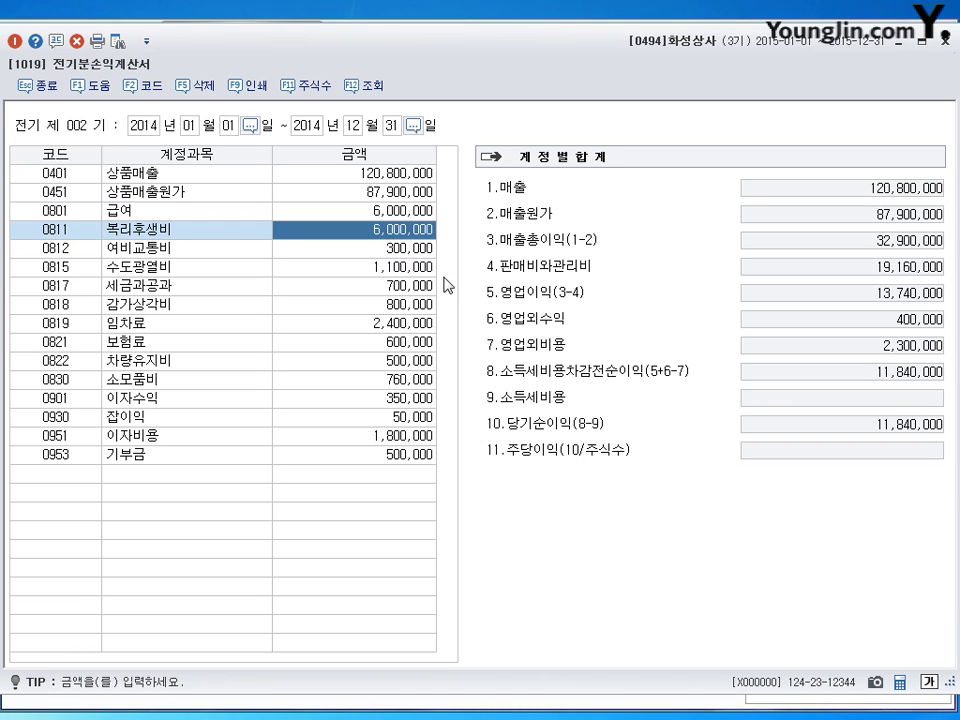
type("2800000")
key("Return")
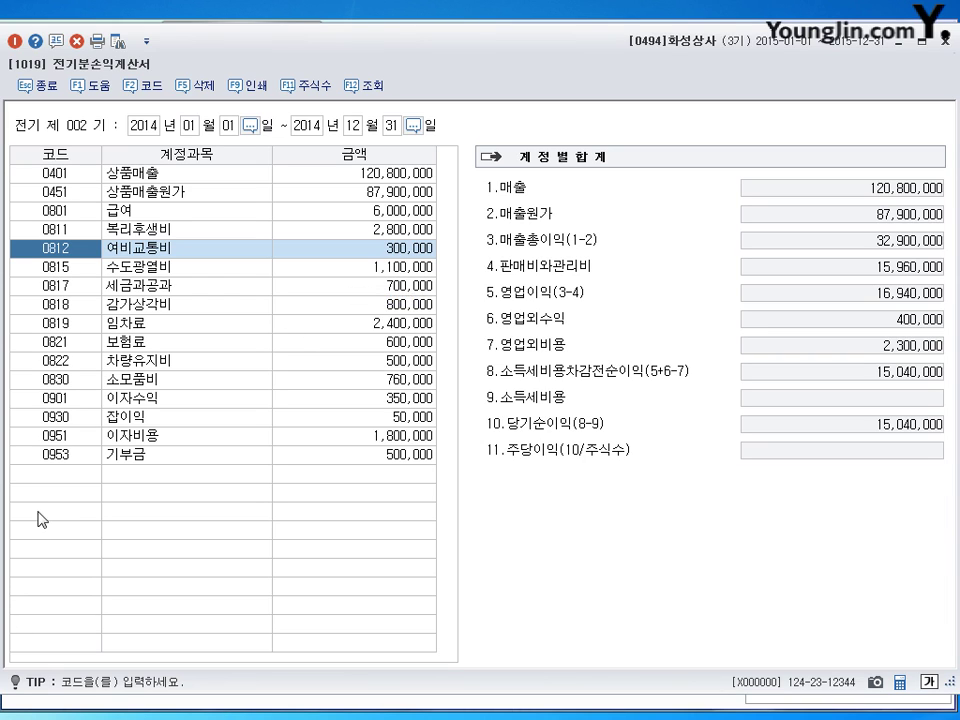
Add 0833 광고선전비 at 1,000,000 and close the income statement.
left_click(56, 476)
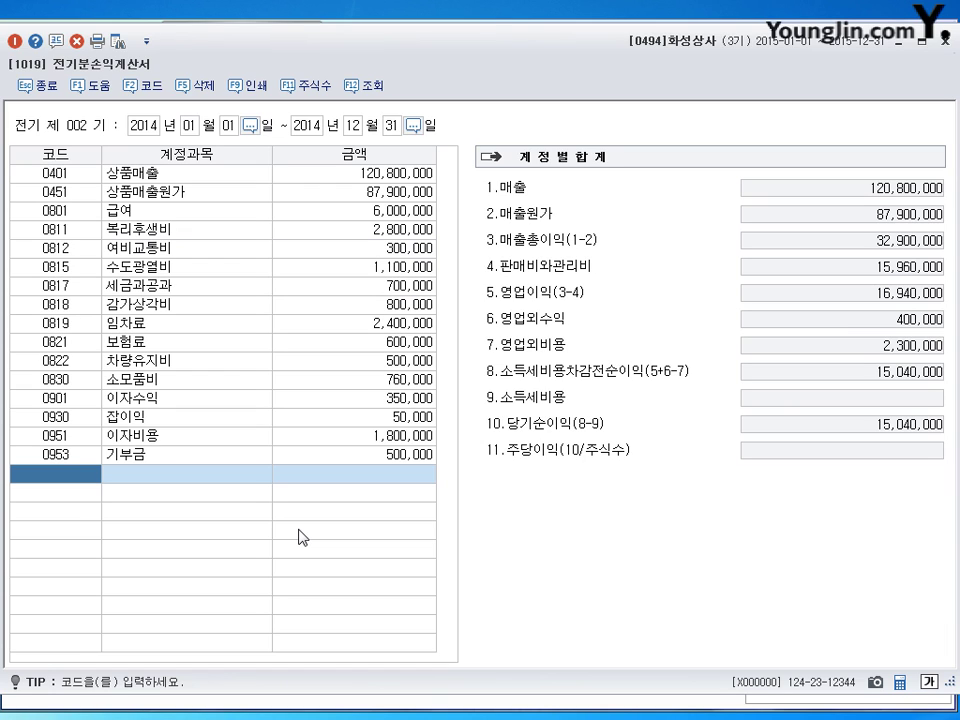
key("Hangul")
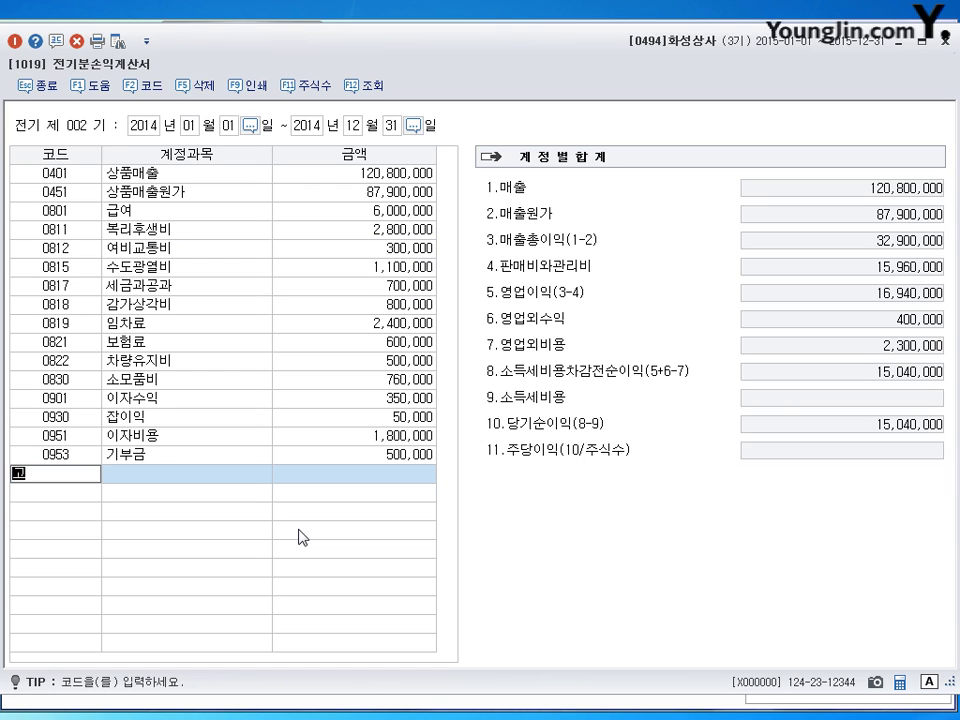
type("광고")
key("Return")
key("Return")
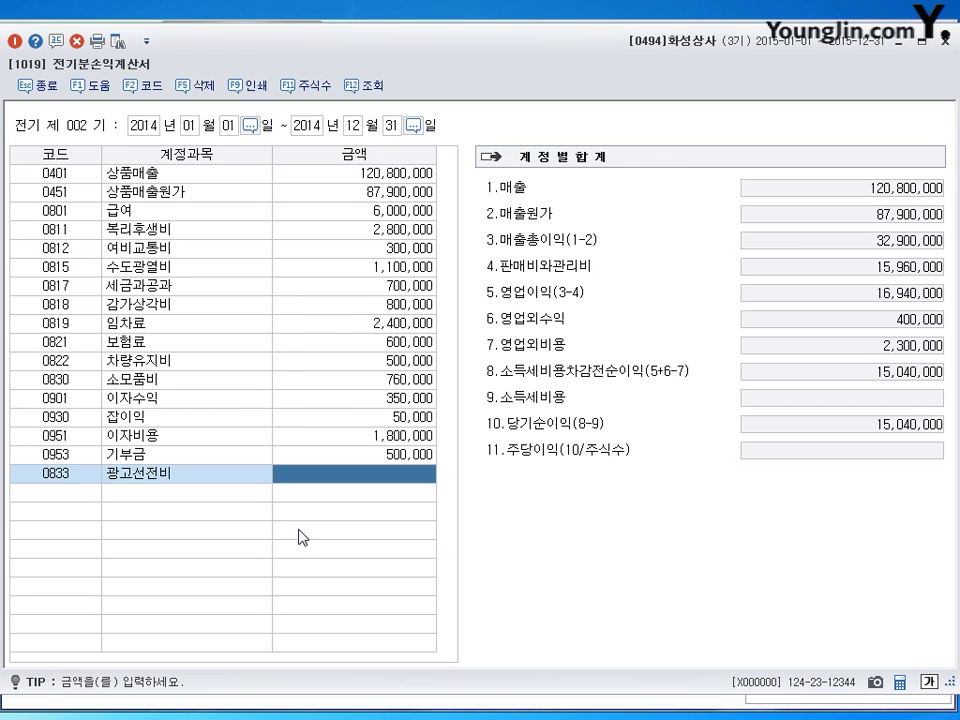
type("1000000")
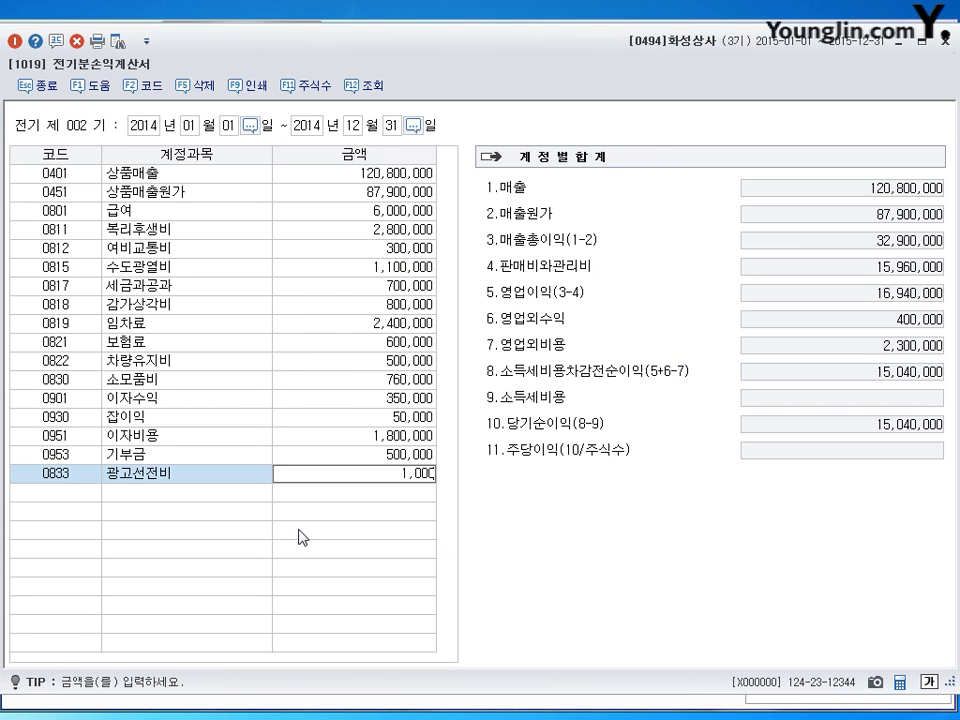
key("Return")
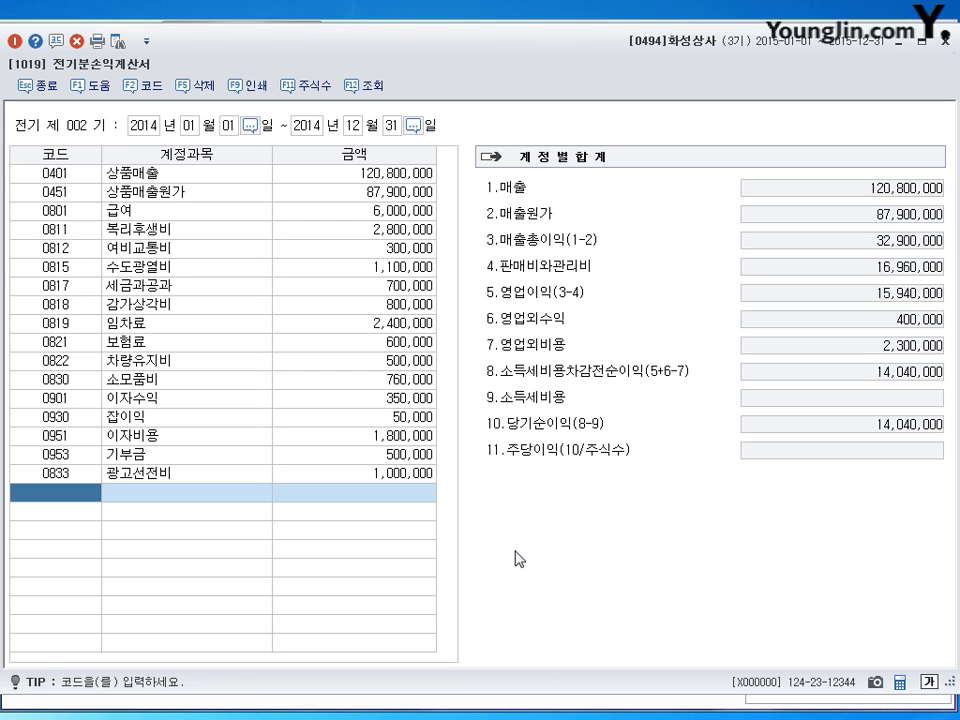
left_click(945, 36)
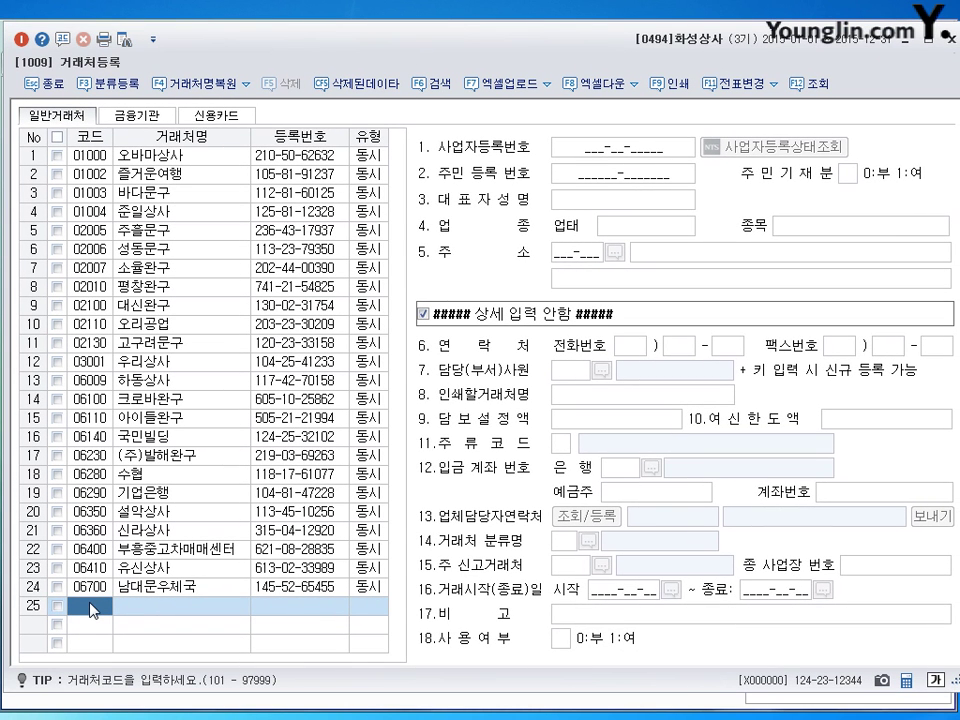
Create client 00550 홍은상사 as type 동시 with its business registration number and representative's name.
type("550")
key("Return")
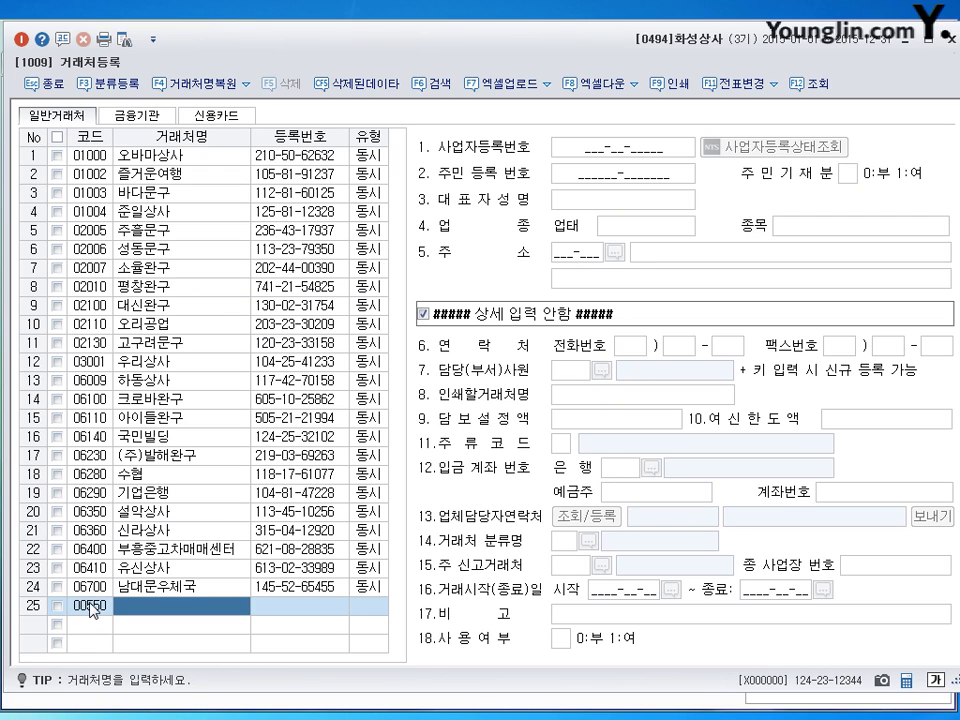
type("홍은상사")
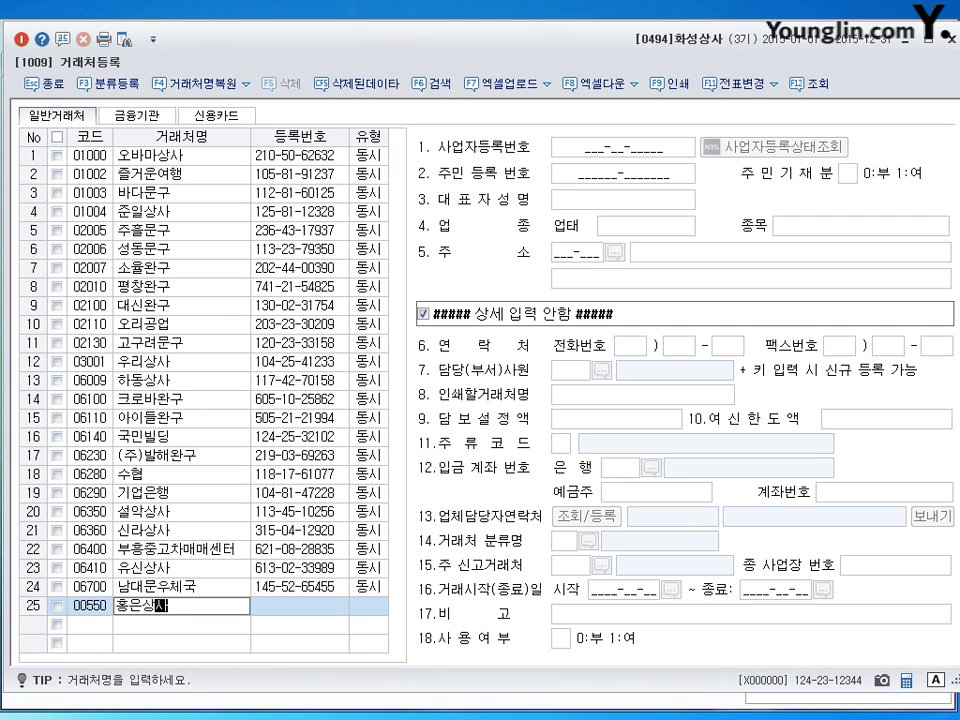
key("Return")
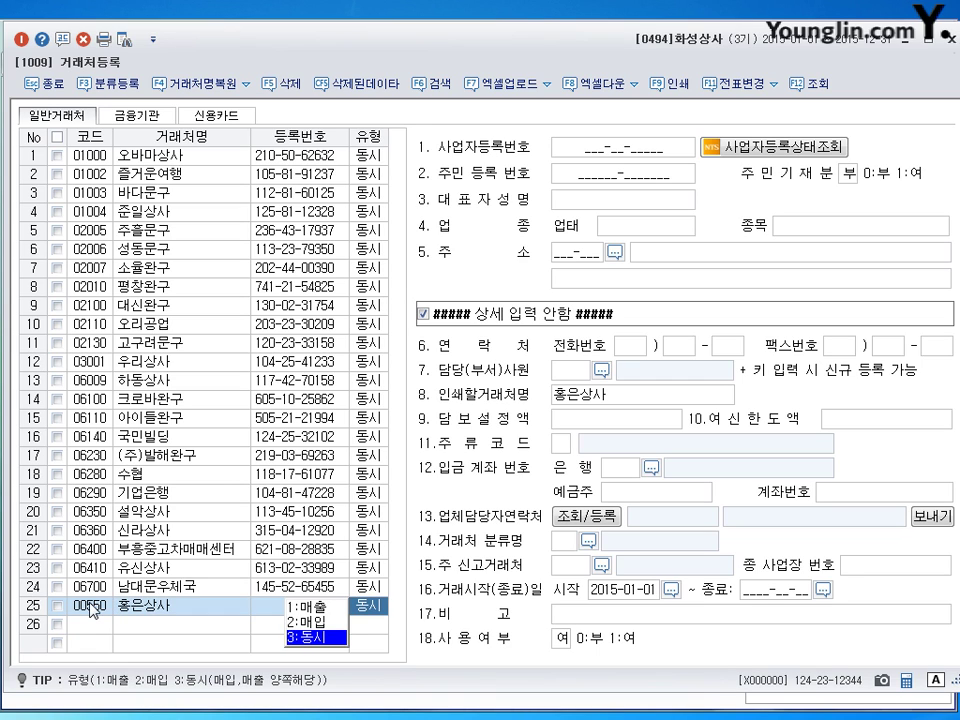
key("Return")
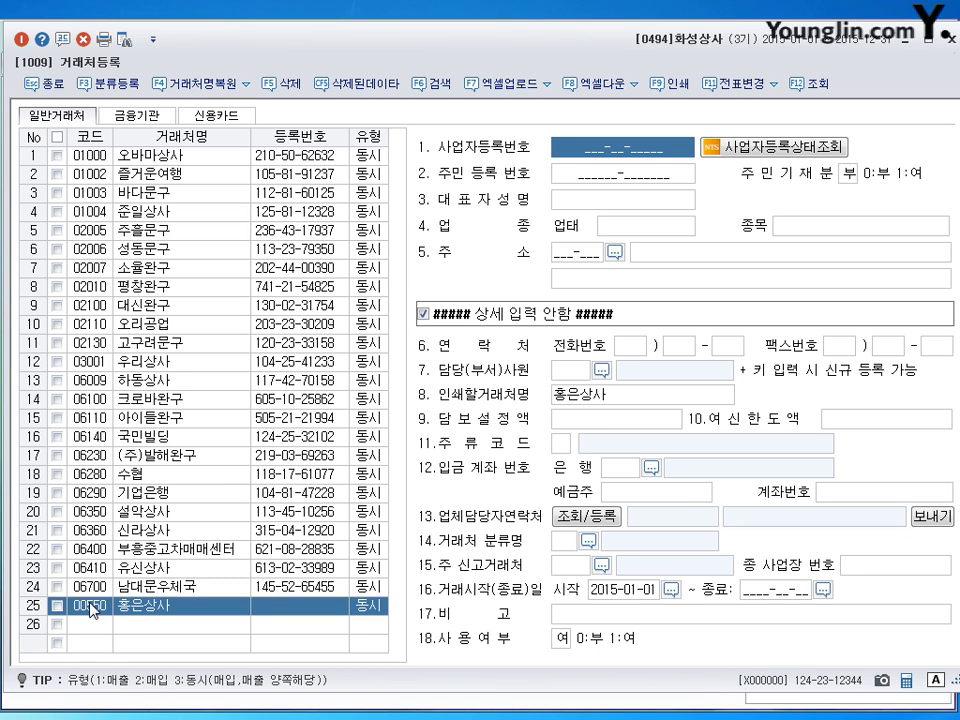
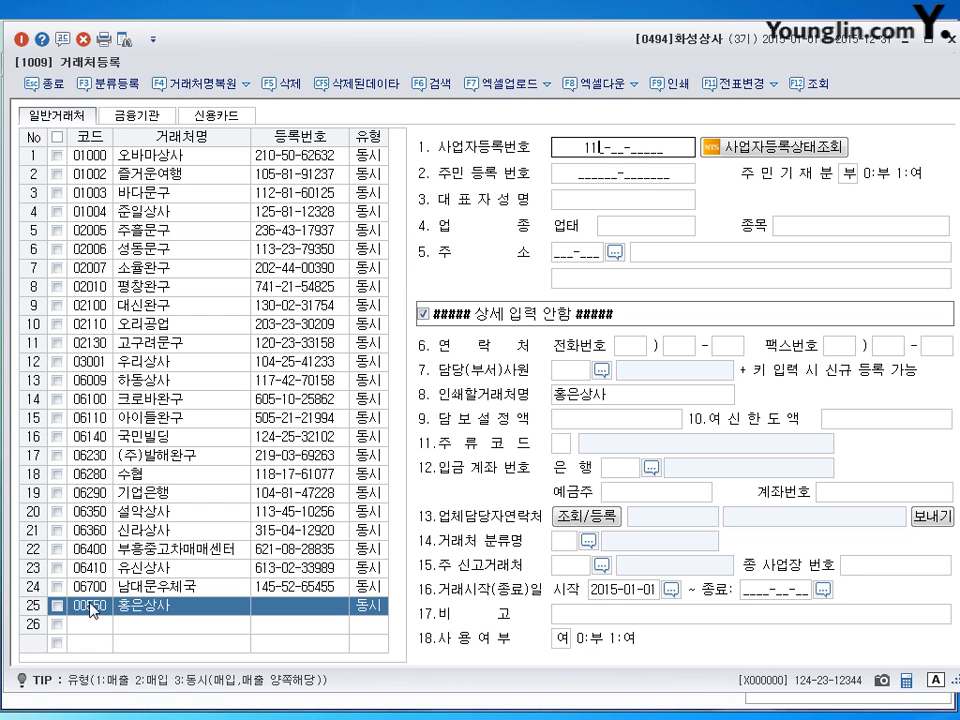
key("Return")
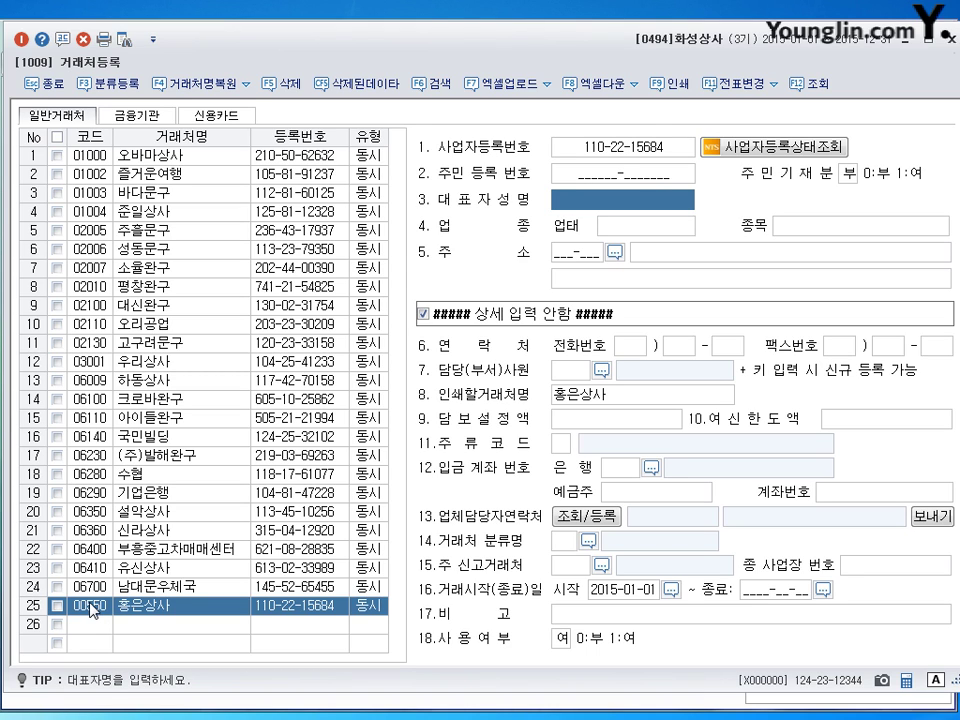
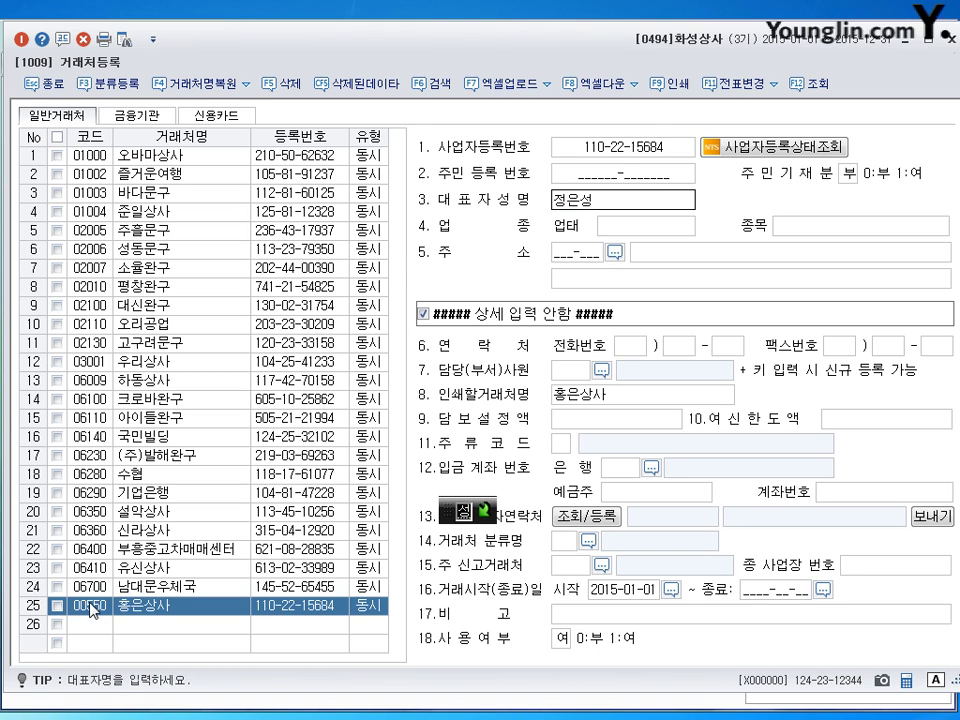
key("Return")
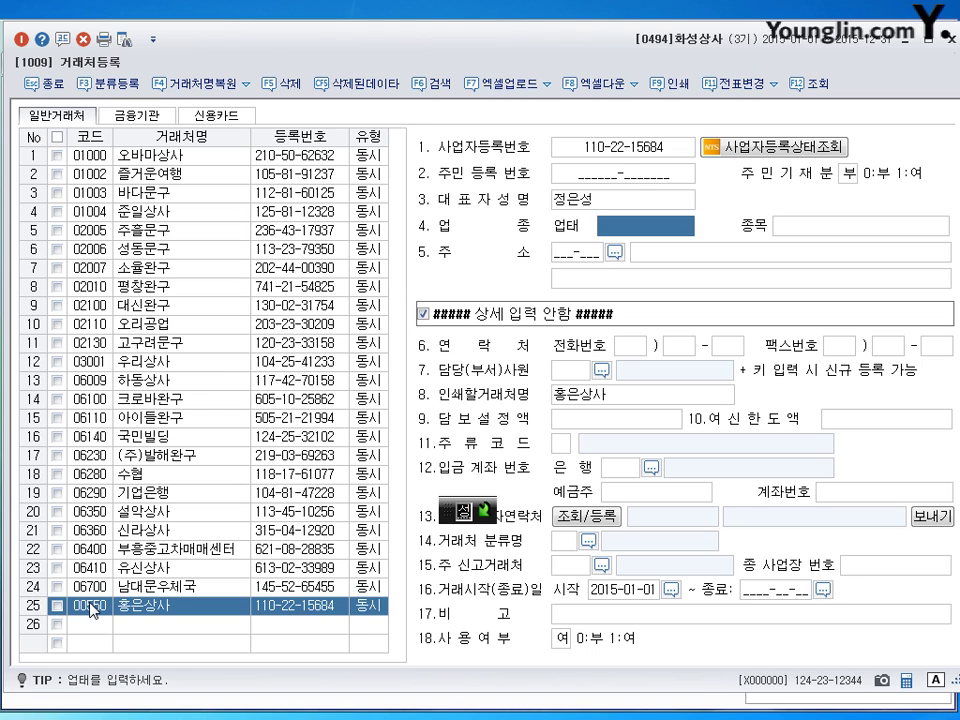
Enter business type 소매, item 완구 and the business address, then close the client form.
type("소매")
key("Return")
type("완구")
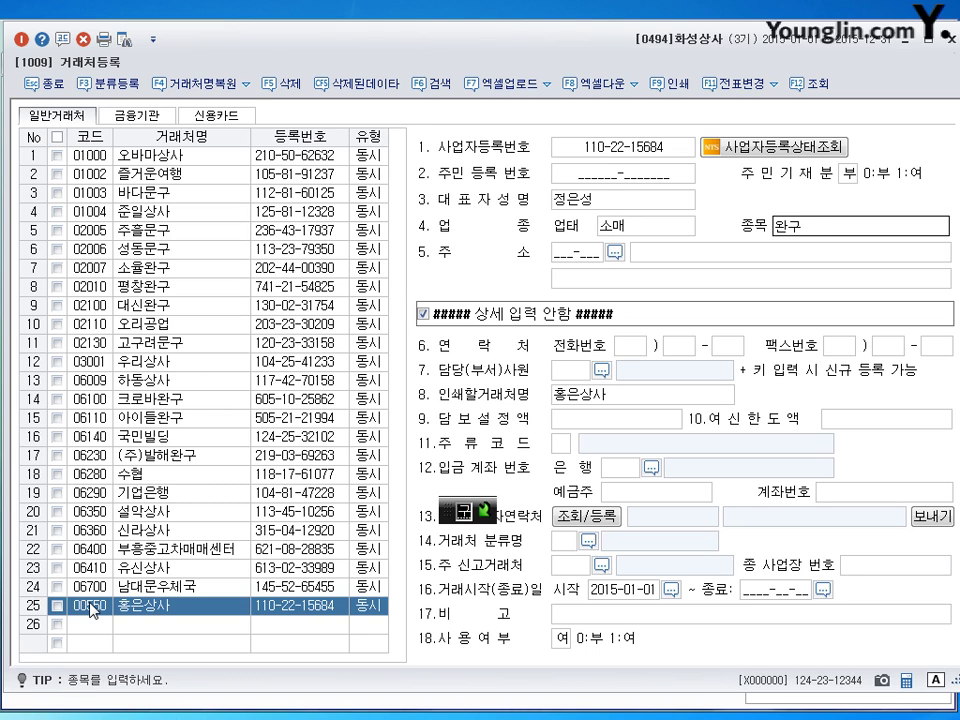
key("Return")
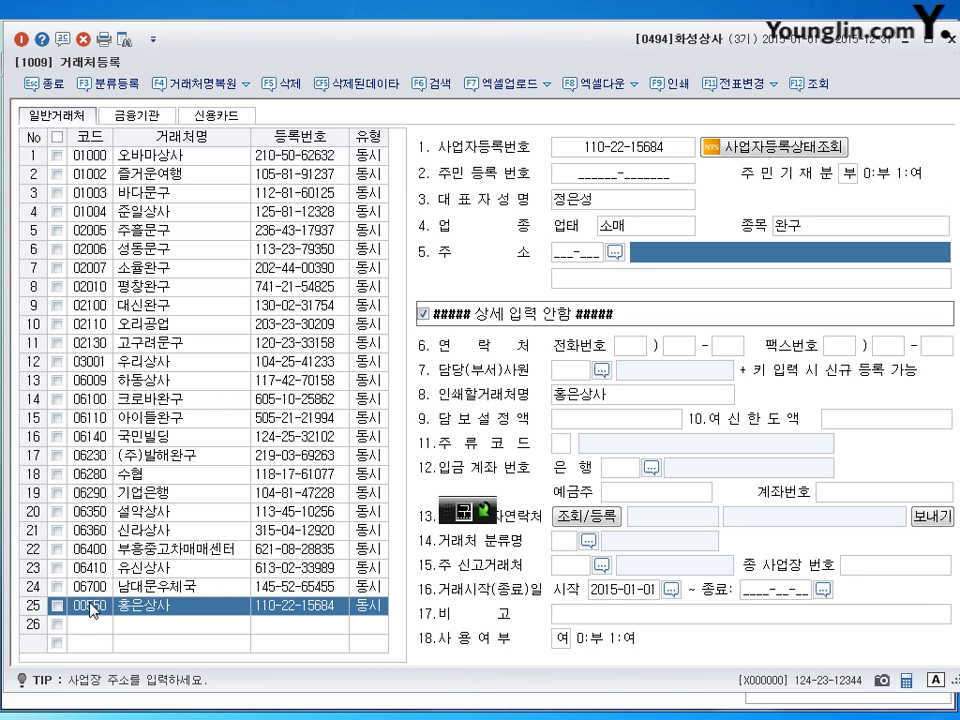
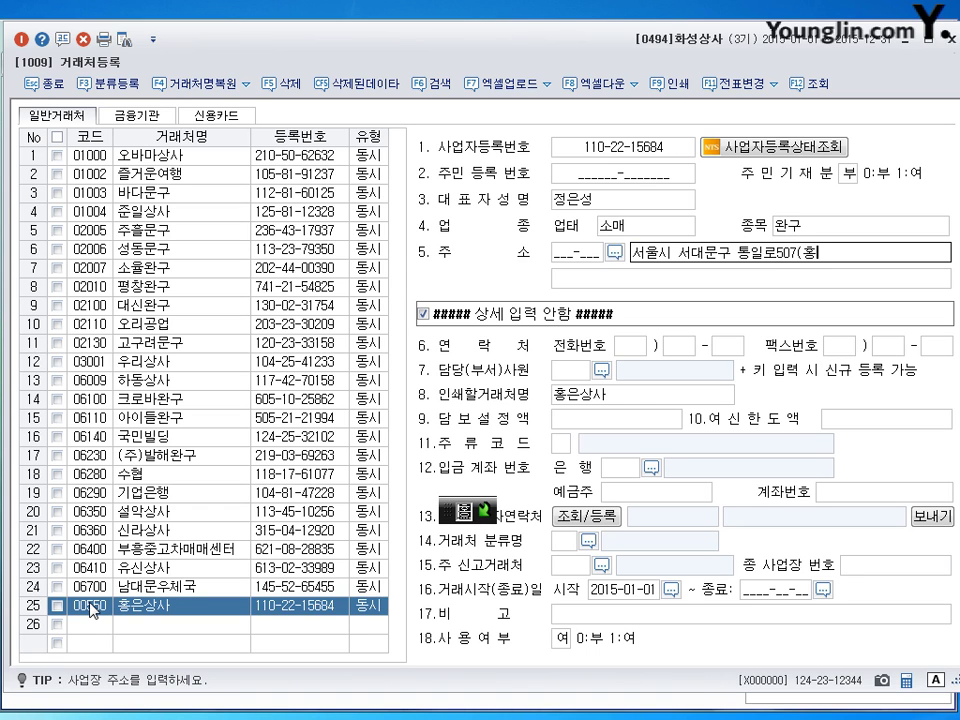
key("Return")
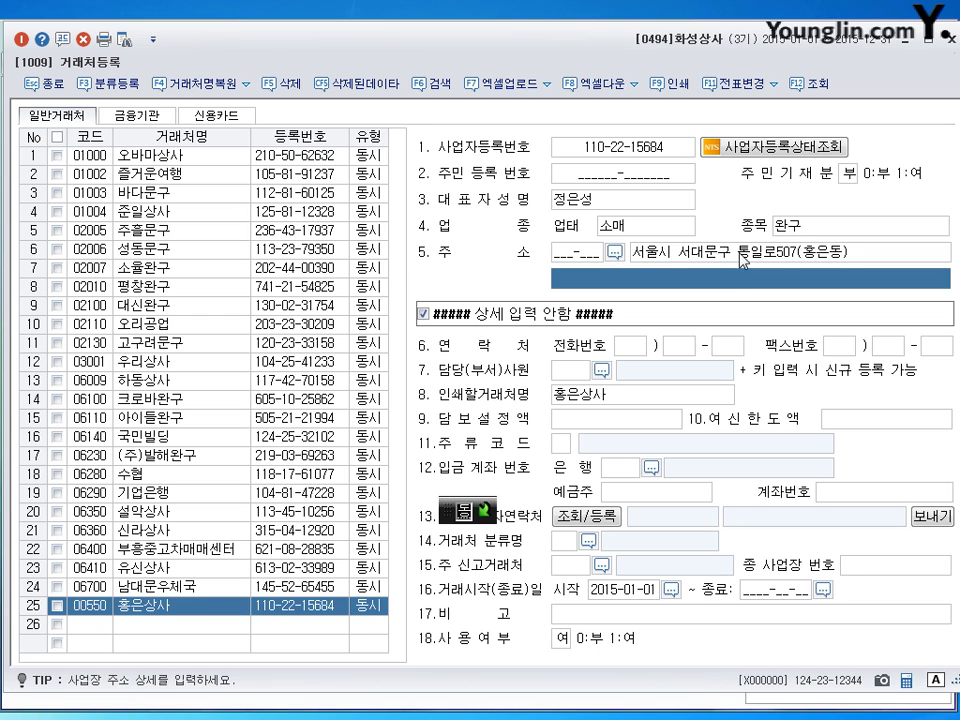
left_click(740, 254)
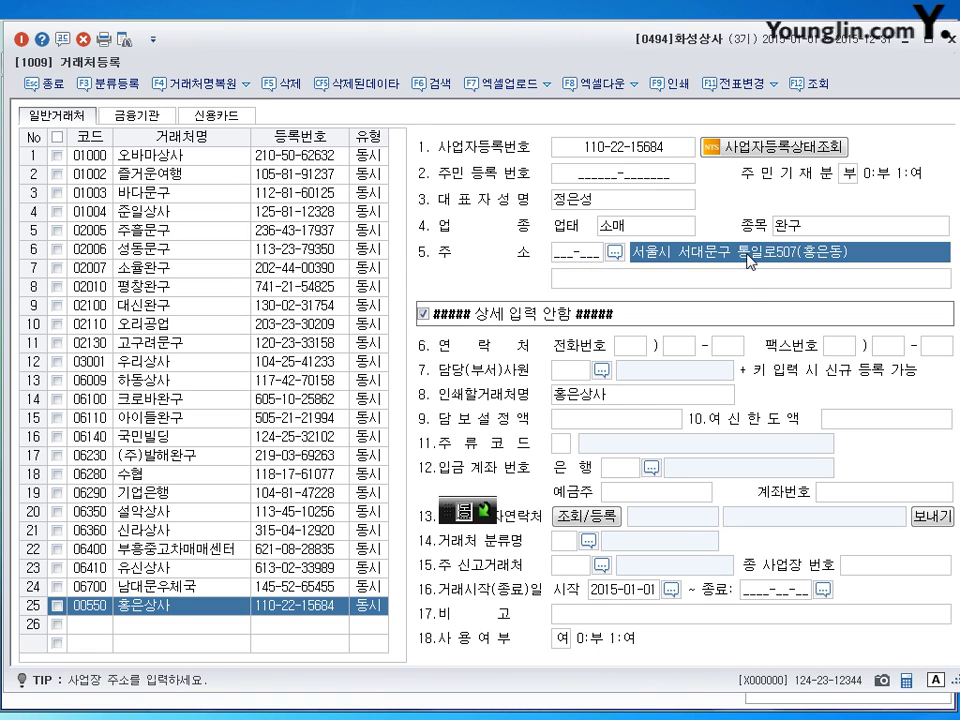
key("Return")
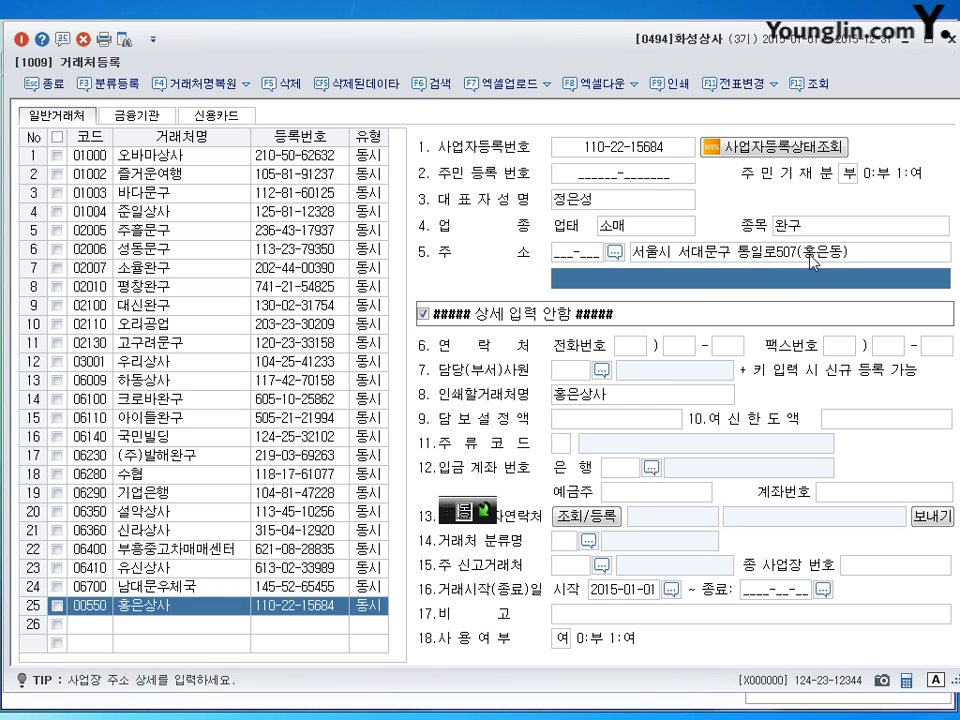
left_click(810, 255)
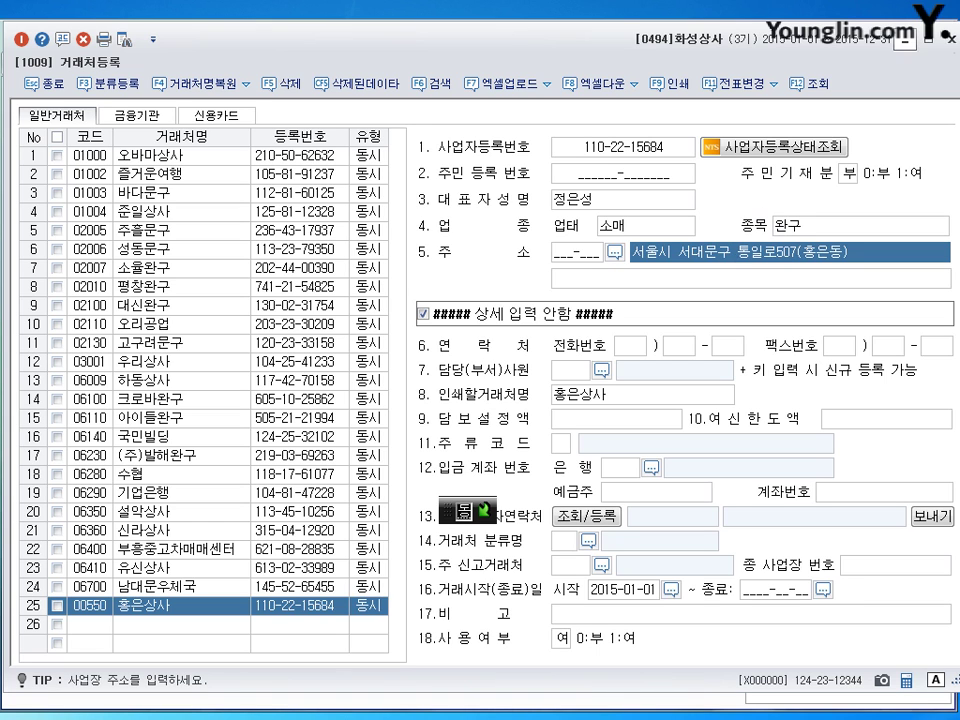
left_click(951, 40)
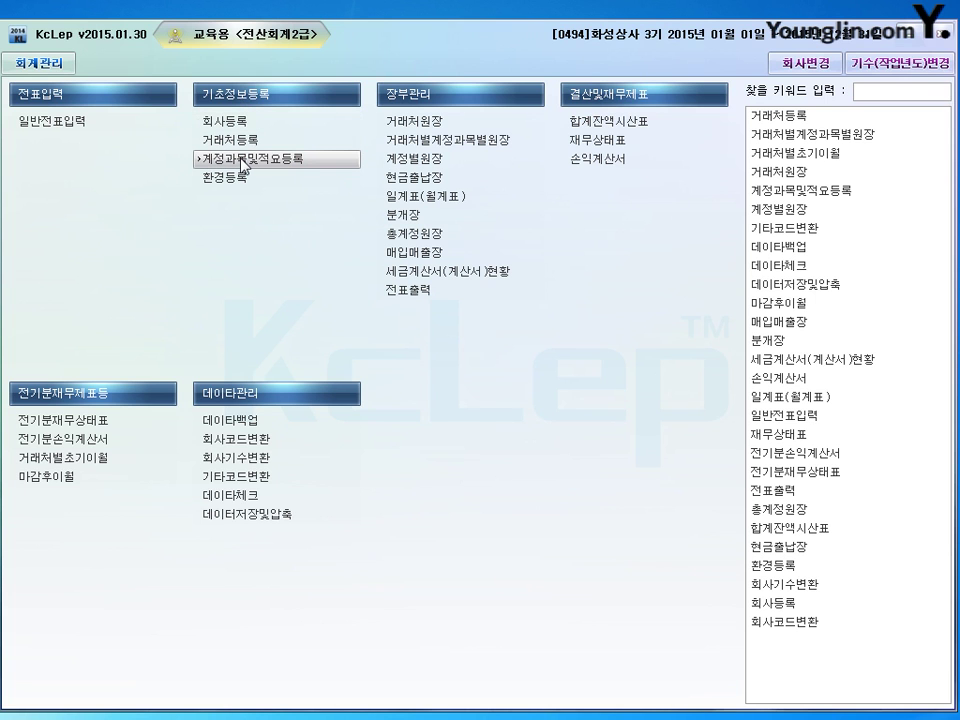
Add cash summary 5 '인터넷 전화요금 지급' to account 0814 통신비 and close the window.
left_click(242, 163)
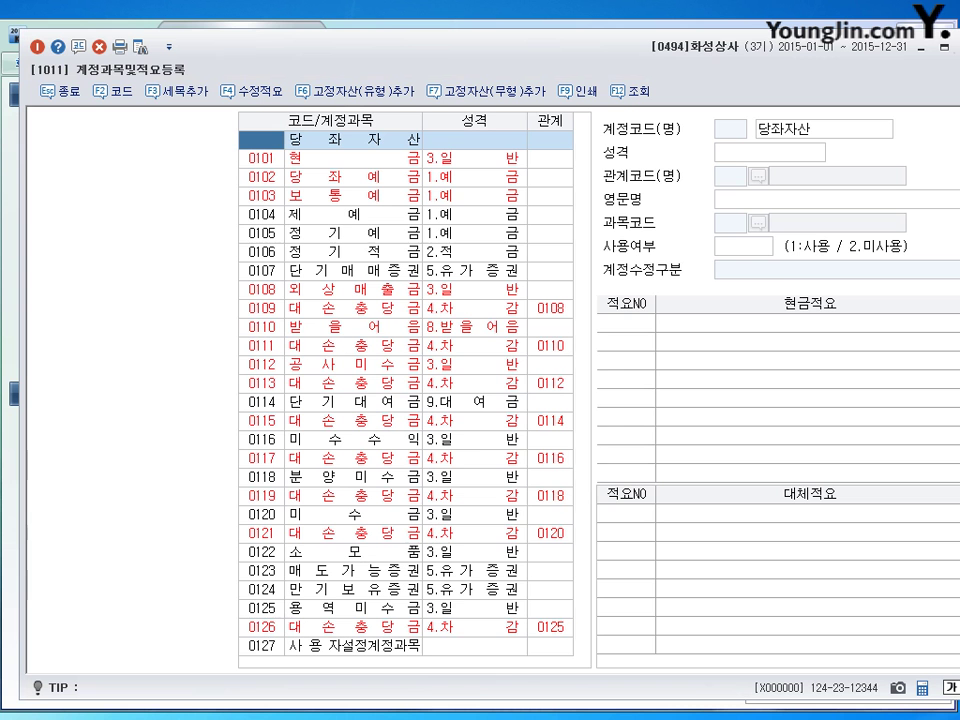
left_click_drag(433, 54, 413, 45)
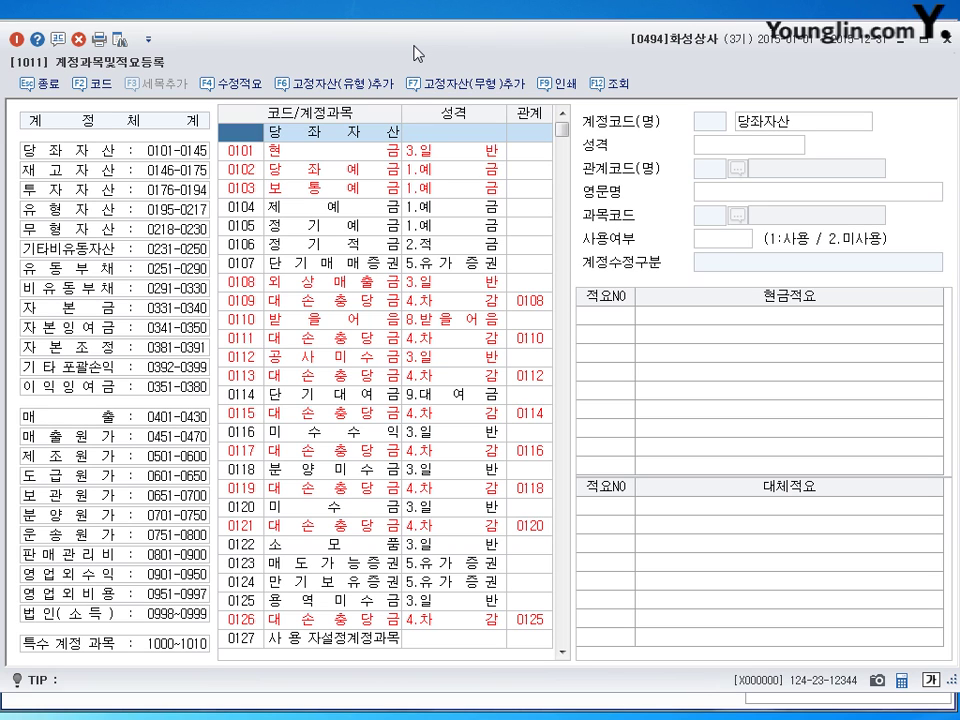
left_click(82, 556)
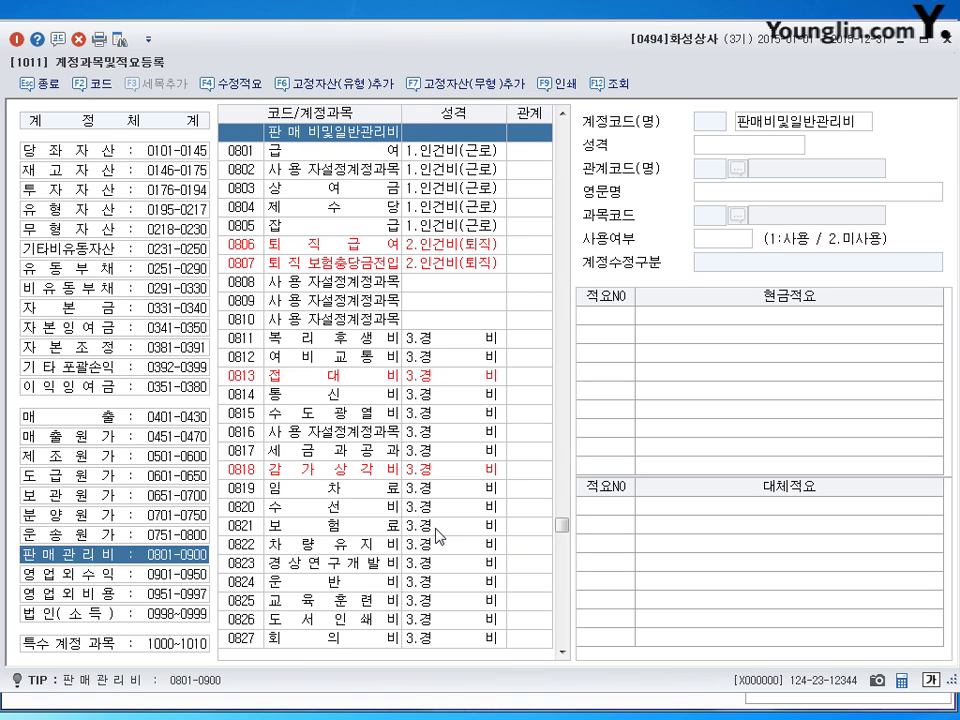
left_click(355, 407)
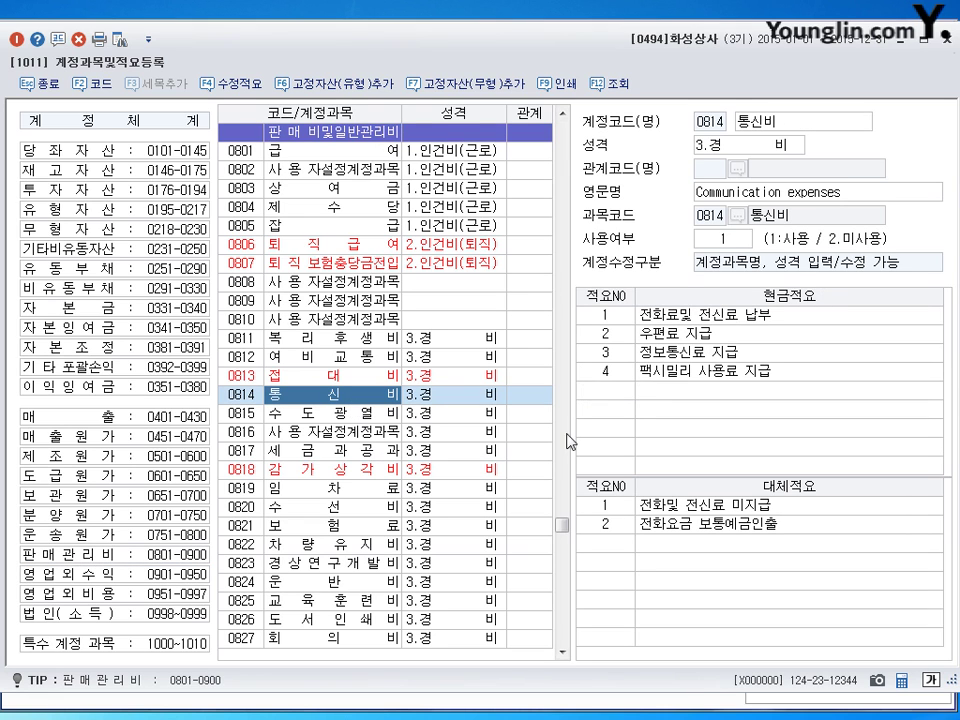
left_click(605, 390)
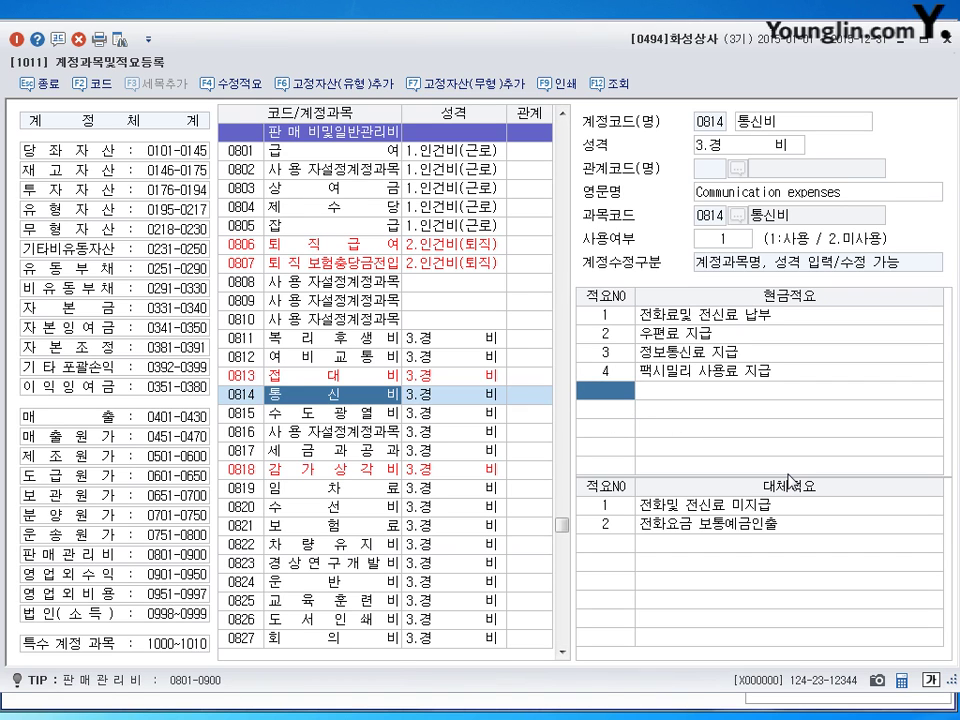
key("Return")
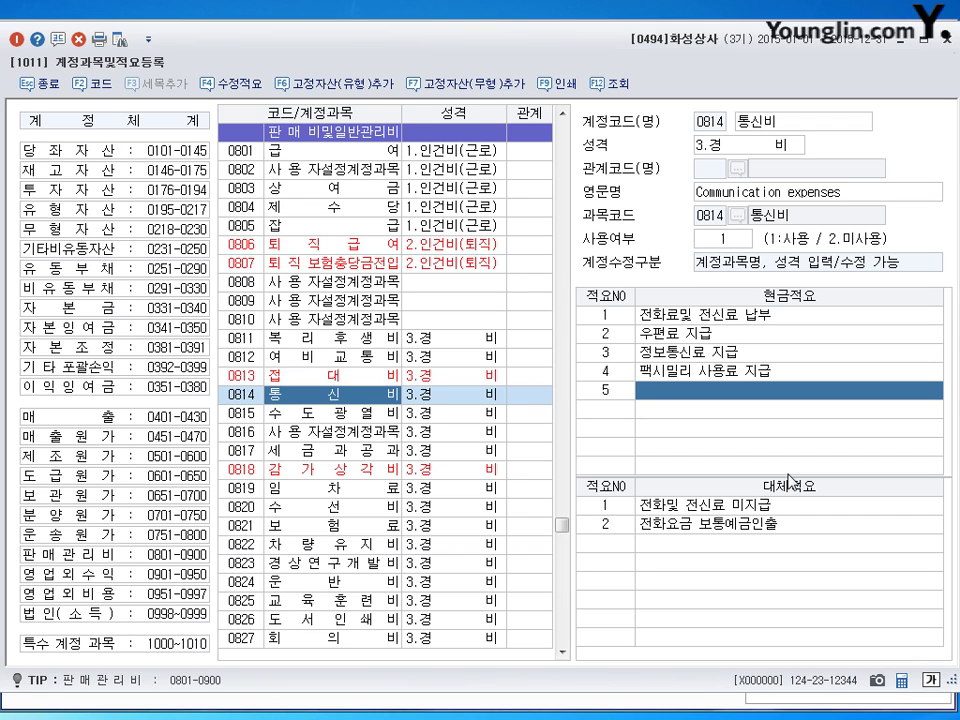
type("인터넷 ")
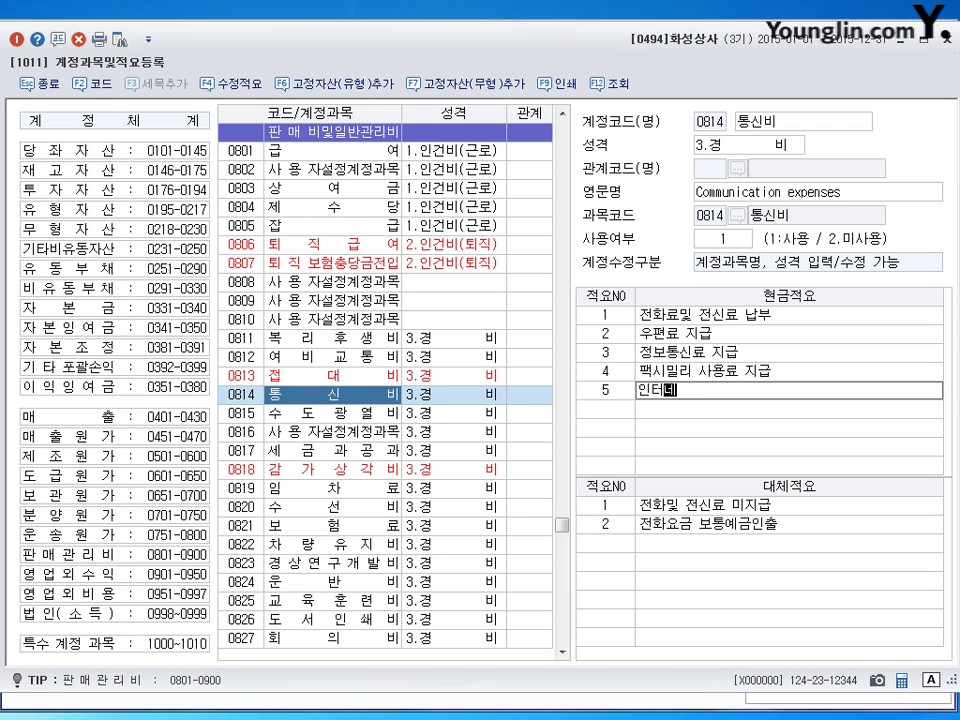
type("전화요금 지급")
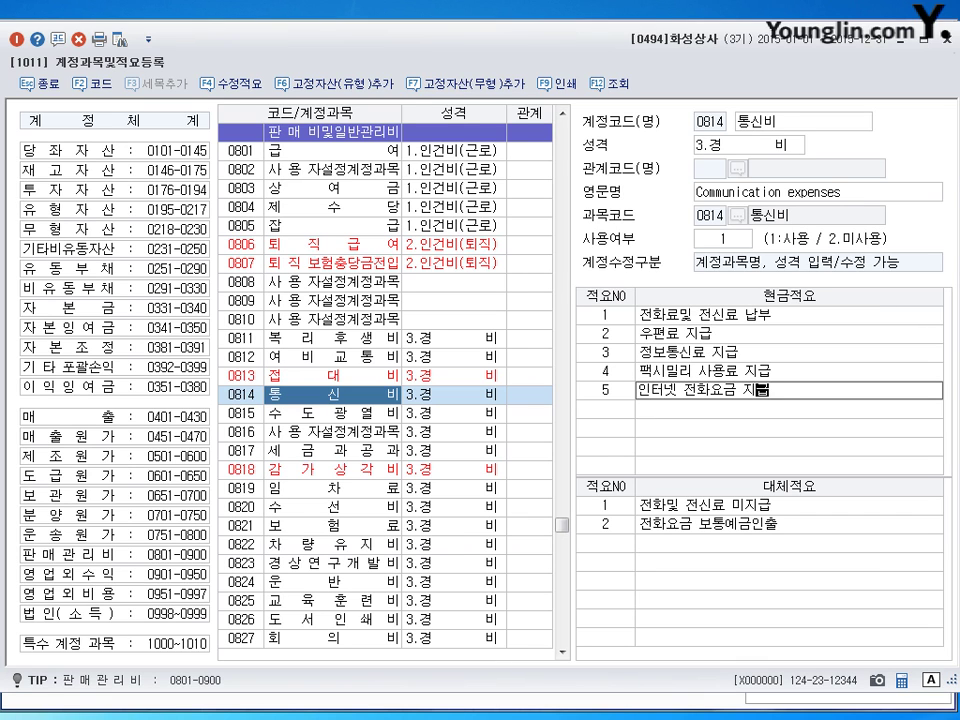
key("Return")
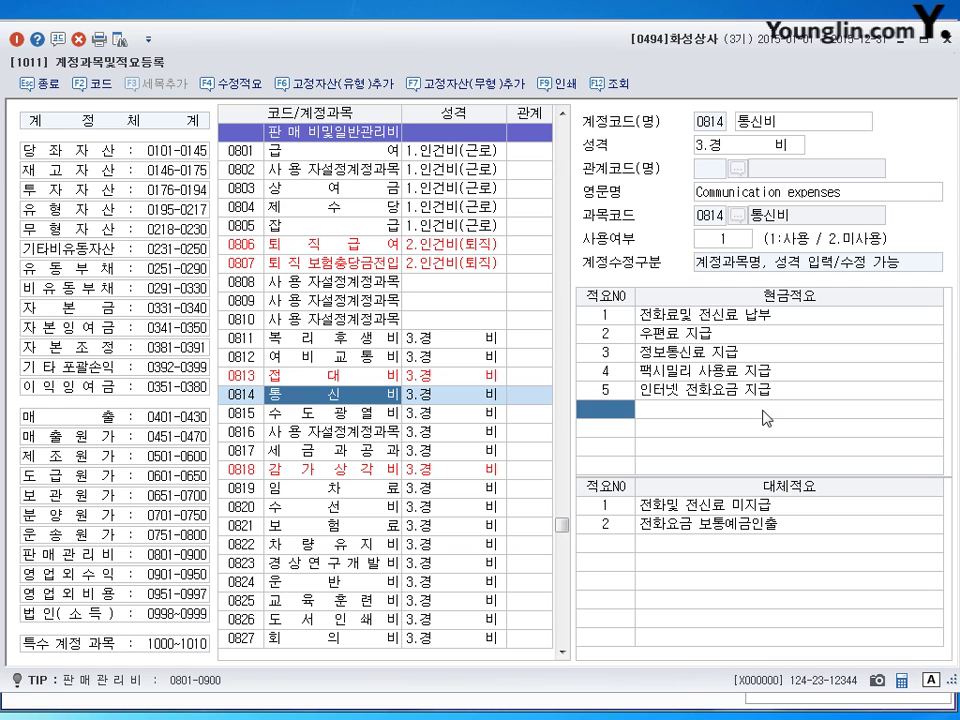
key("Escape")
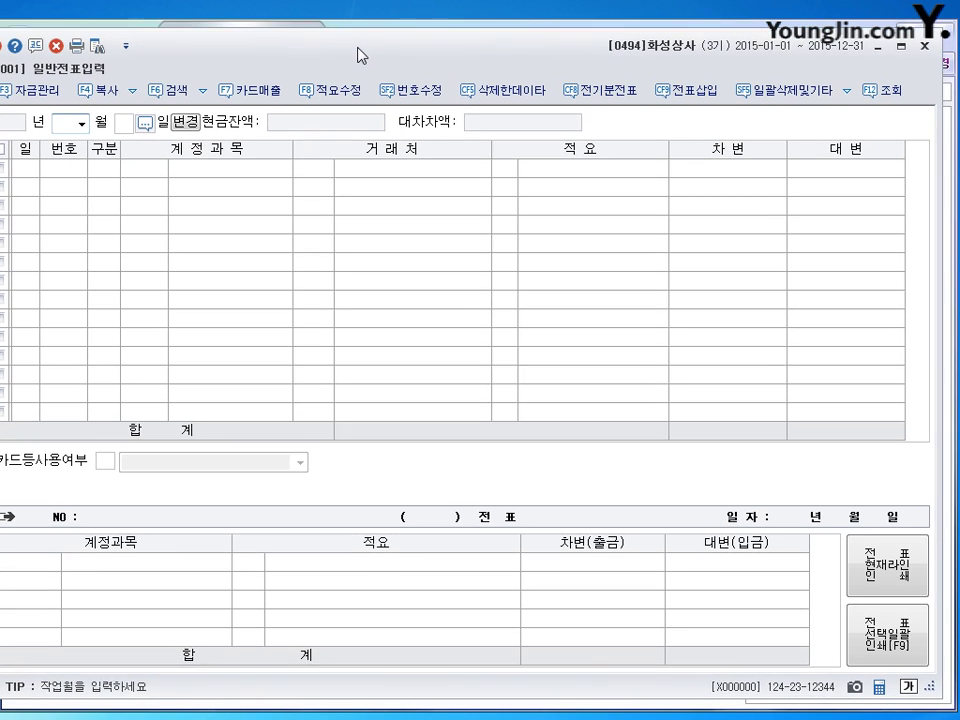
Record a 2015-07-14 cash payment voucher of 5,000,000 to account 0819 임차료.
left_click_drag(358, 55, 383, 52)
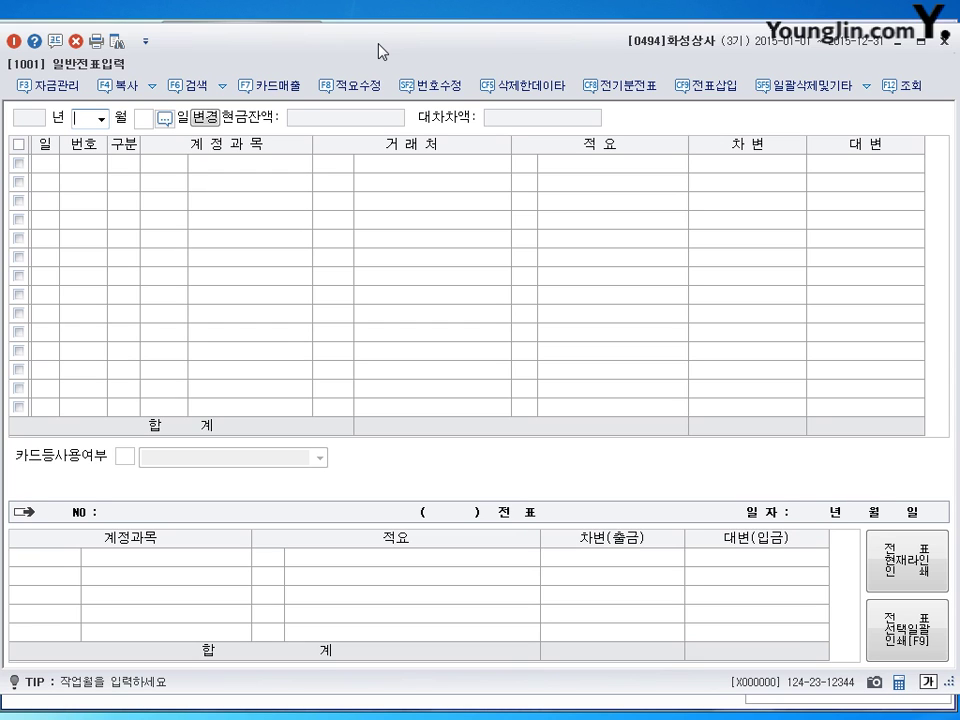
type("07")
key("Return")
type("14")
key("Return")
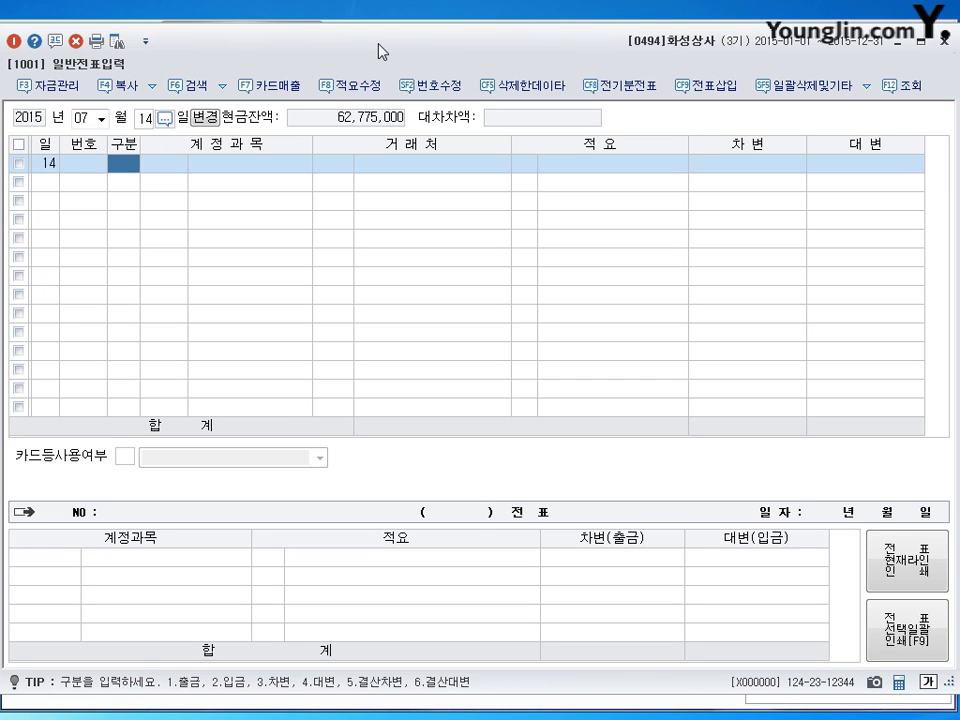
type("1")
key("Return")
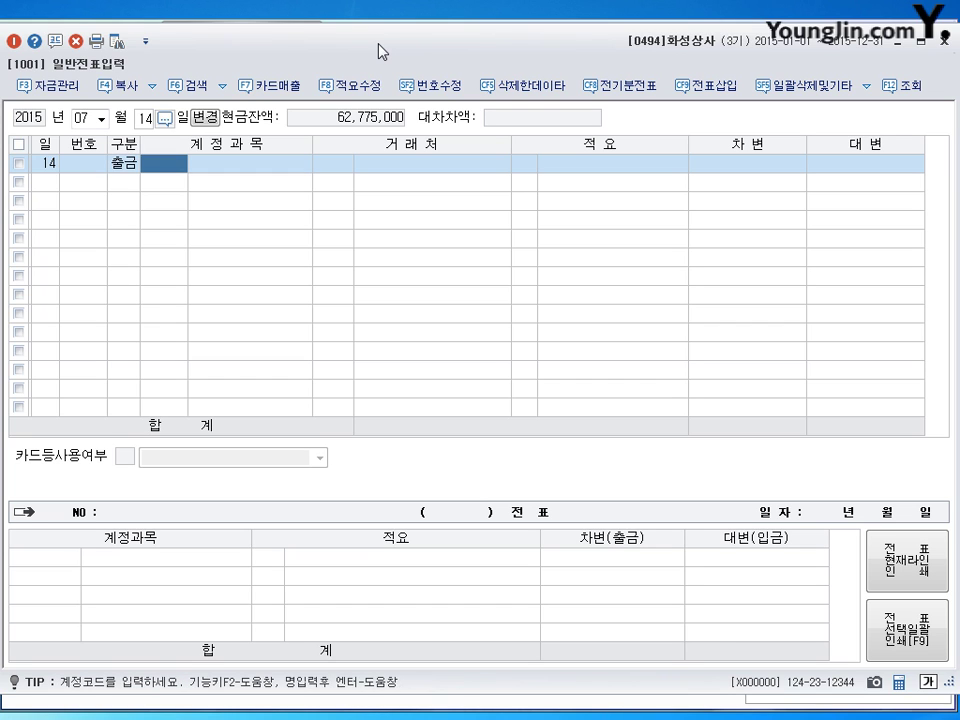
type("0819")
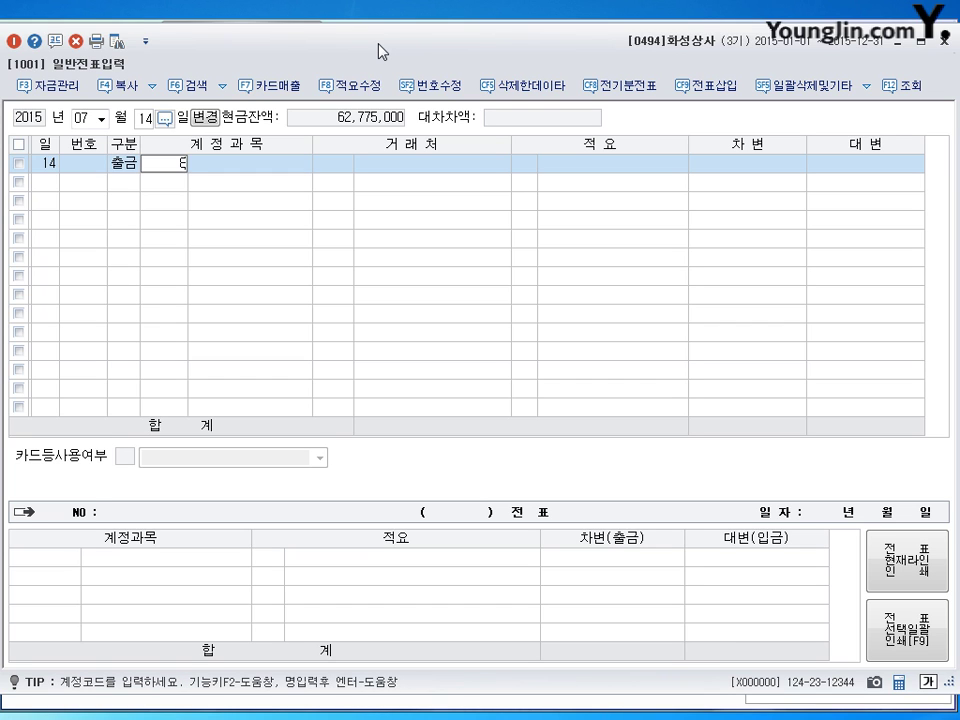
key("Return")
key("Return")
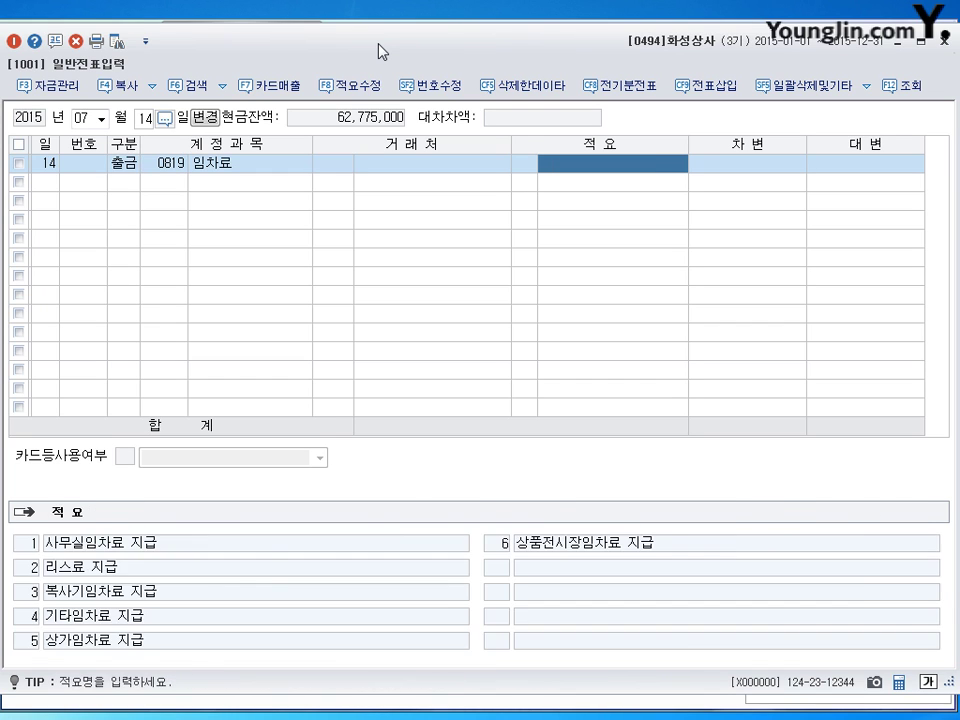
key("Return")
type("5,000,000")
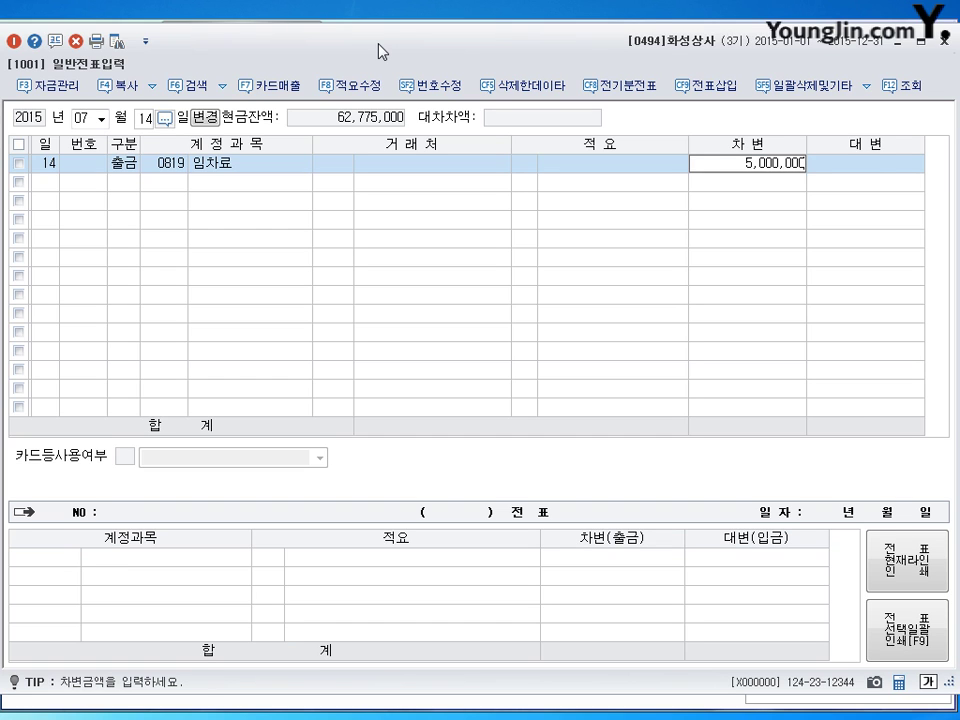
key("Return")
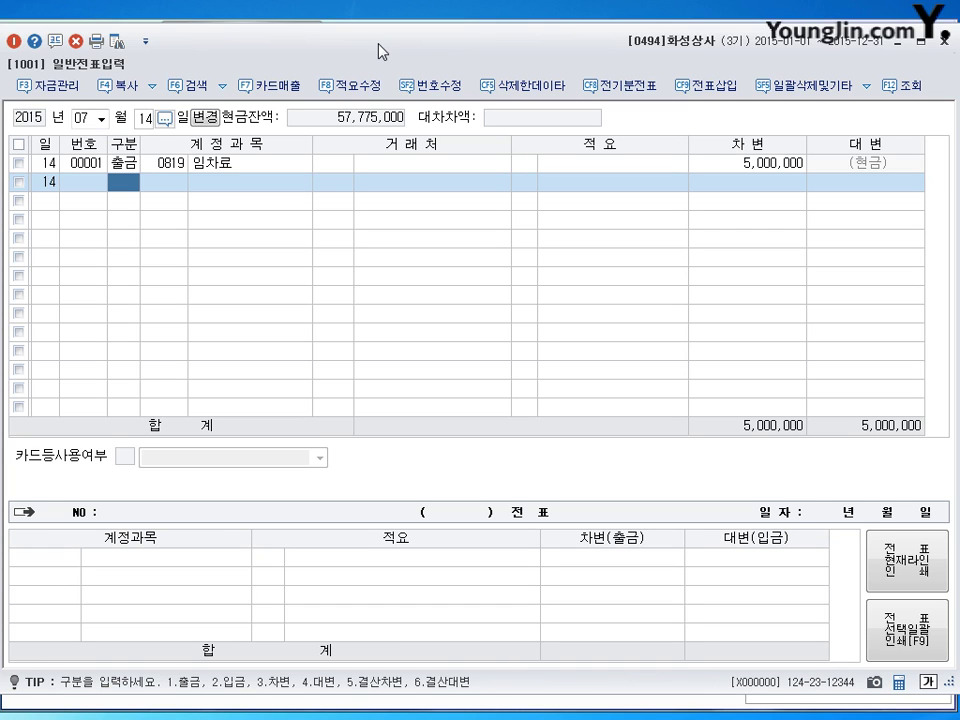
left_click(84, 118)
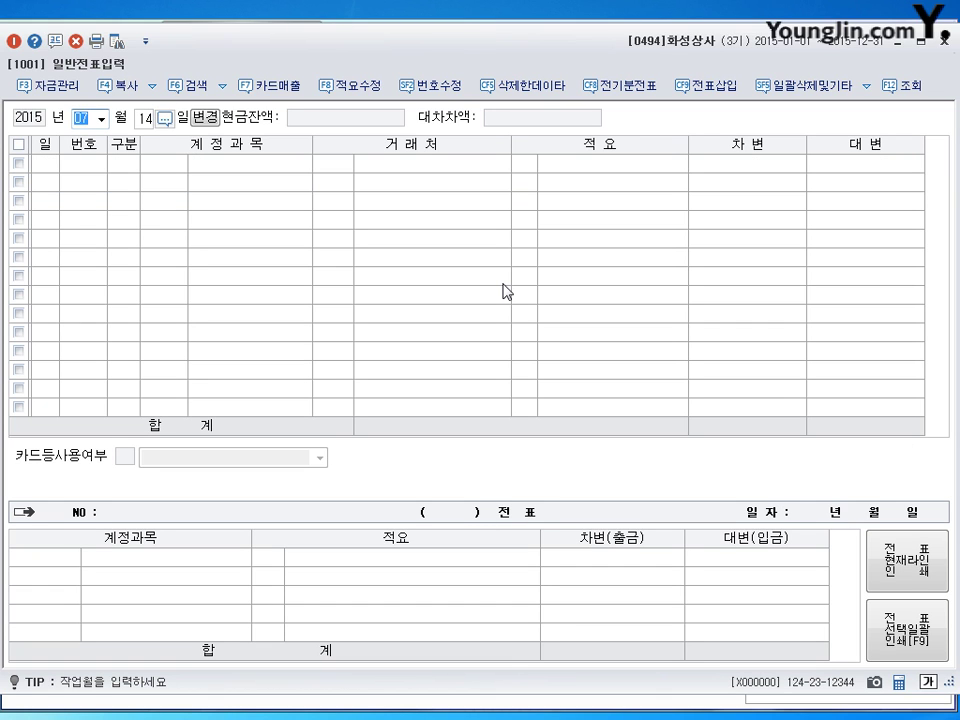
Load all August 2015 vouchers and start a new entry dated the 6th.
type("08")
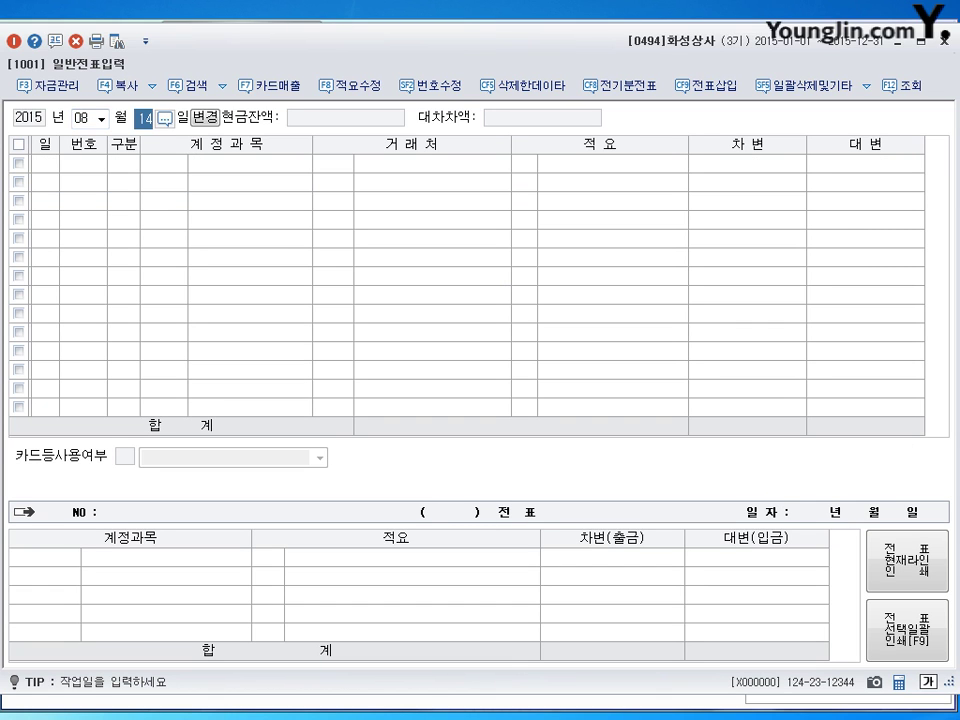
key("BackSpace")
key("Return")
type("6")
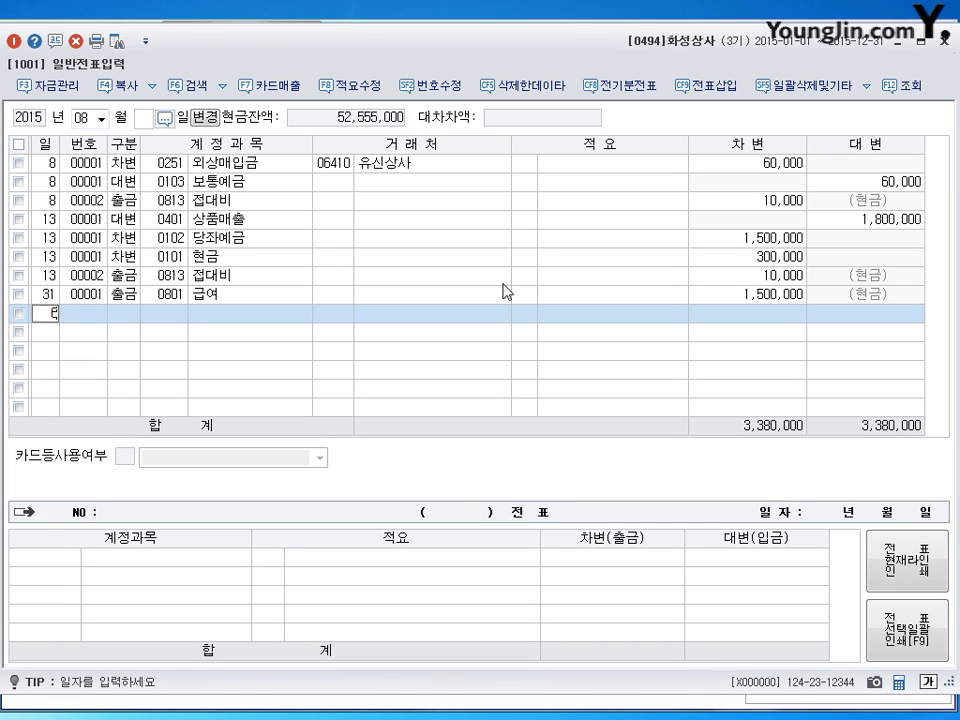
key("Return")
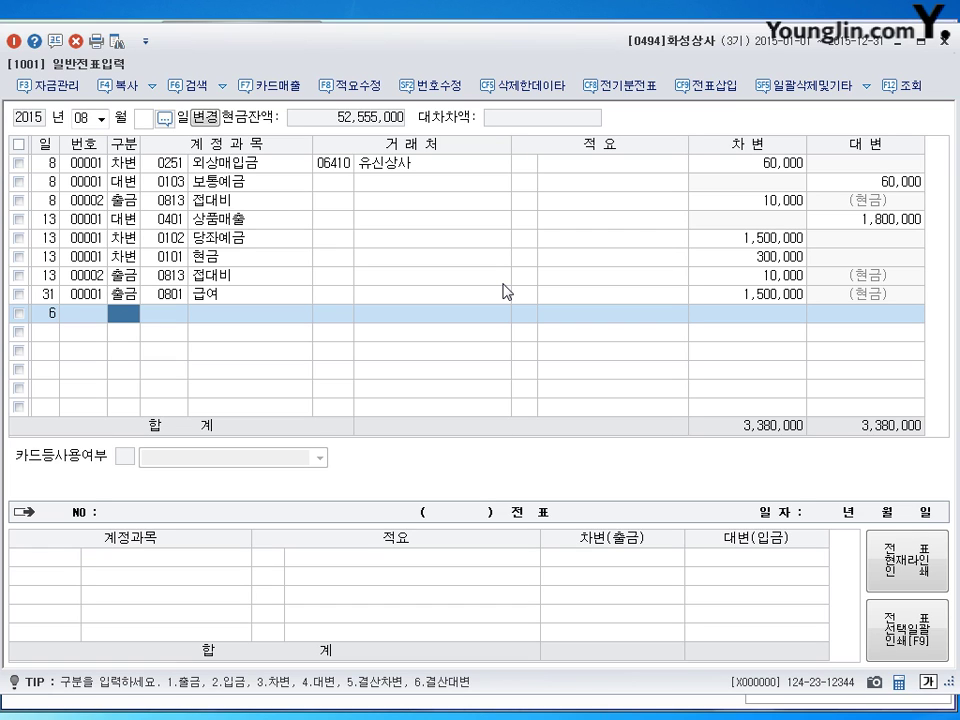
Debit 0101 현금 for 3,000,000 on the 6th.
type("3")
key("Return")
type("101")
key("Return")
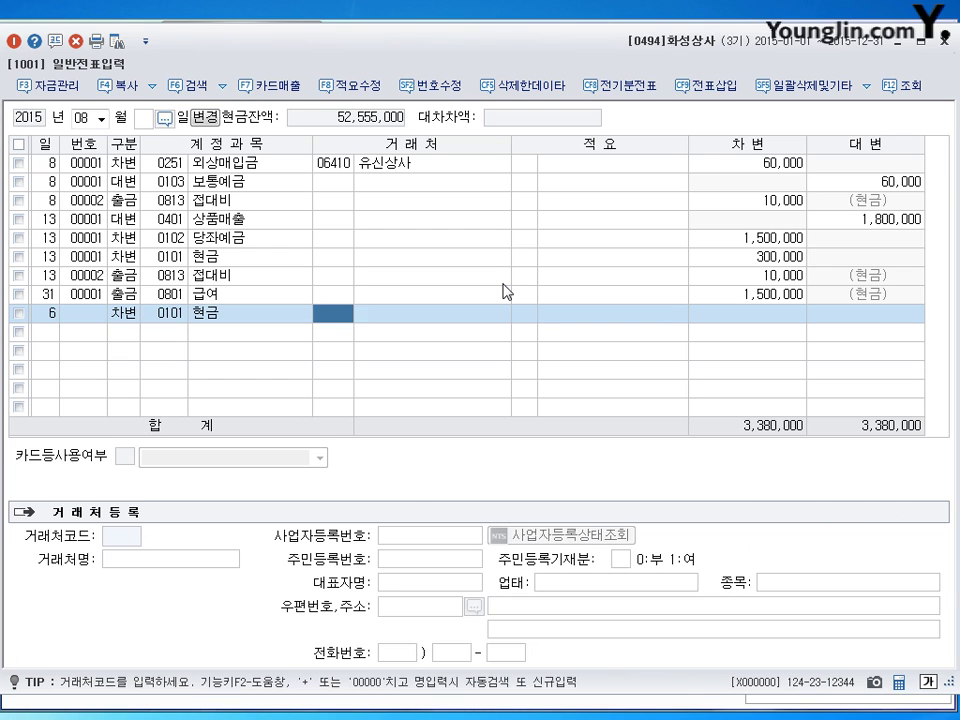
key("Return")
key("Return")
type("3000000")
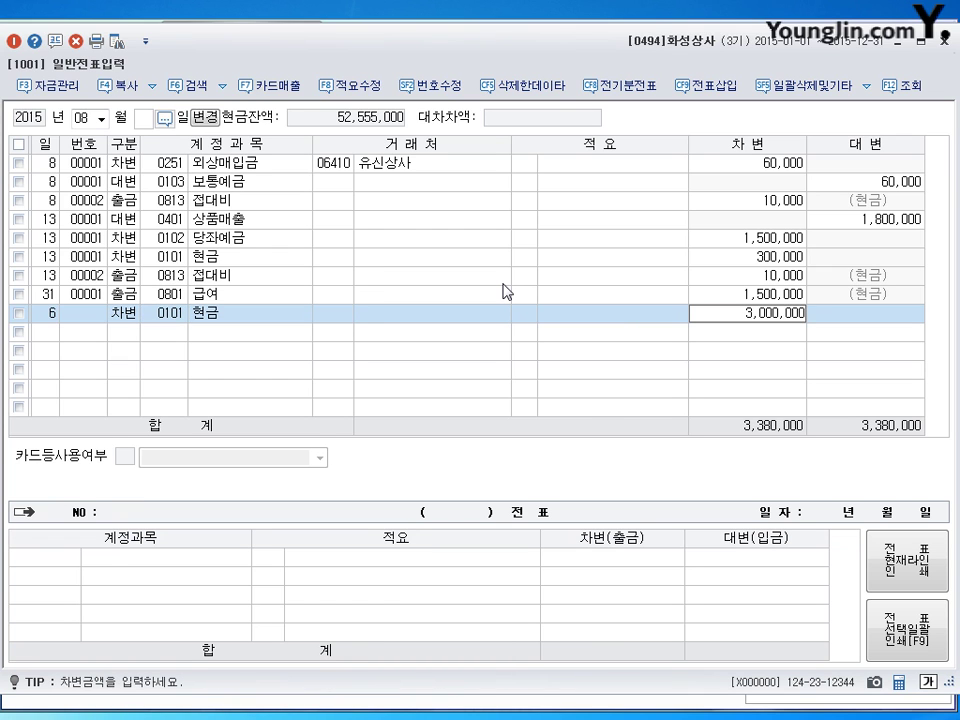
key("Return")
Debit 0108 외상매출금 2,000,000 with customer 평창완구.
type("3")
key("Return")
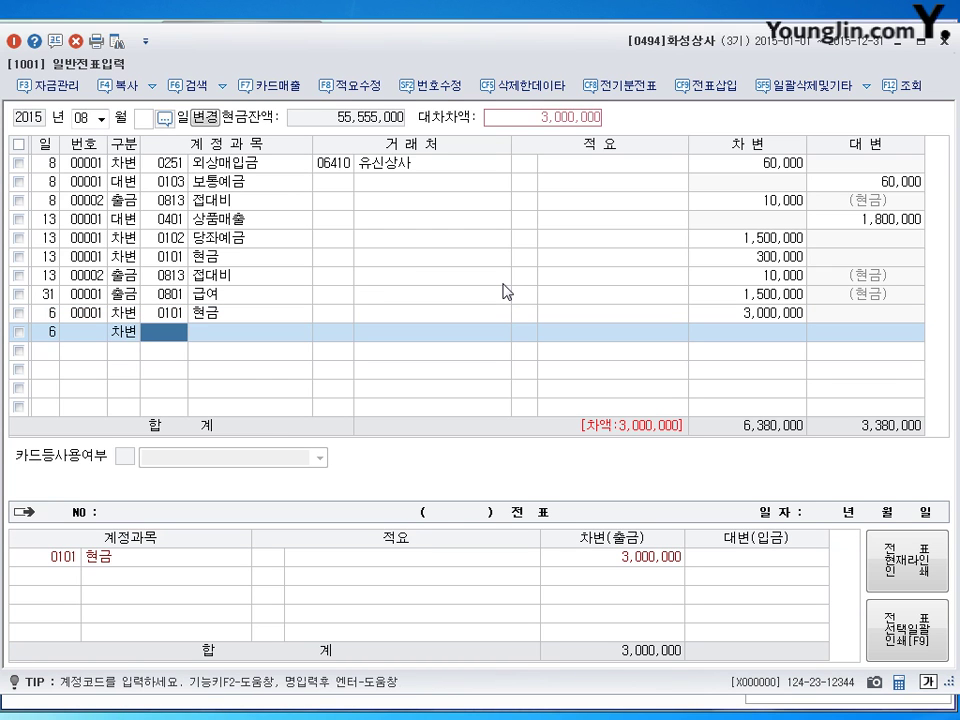
type("108")
key("Return")
type("평ㅊ")
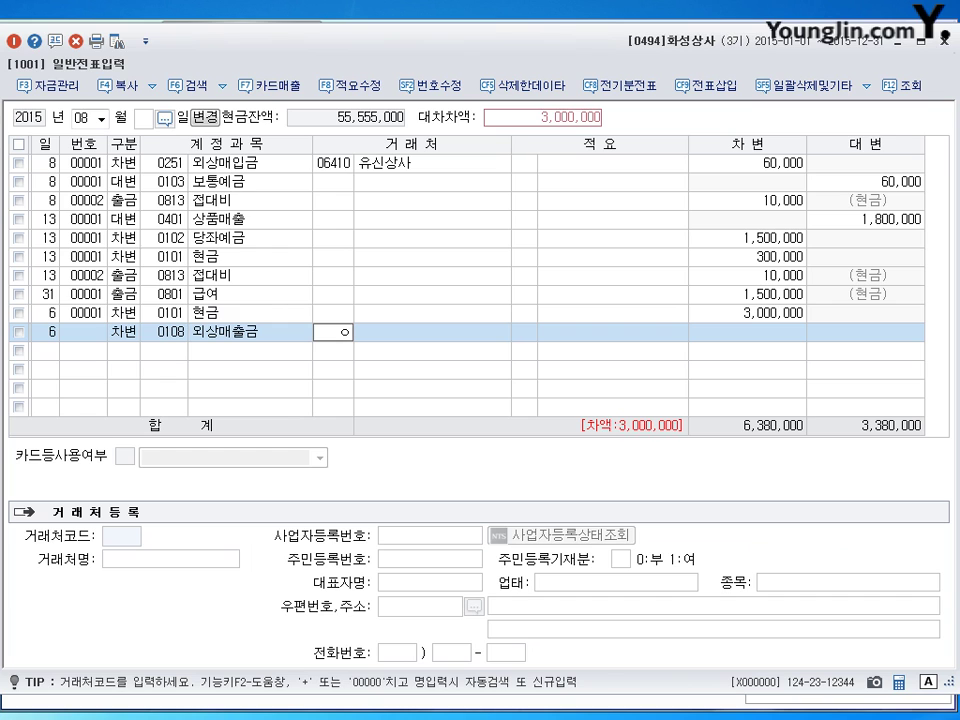
key("Return")
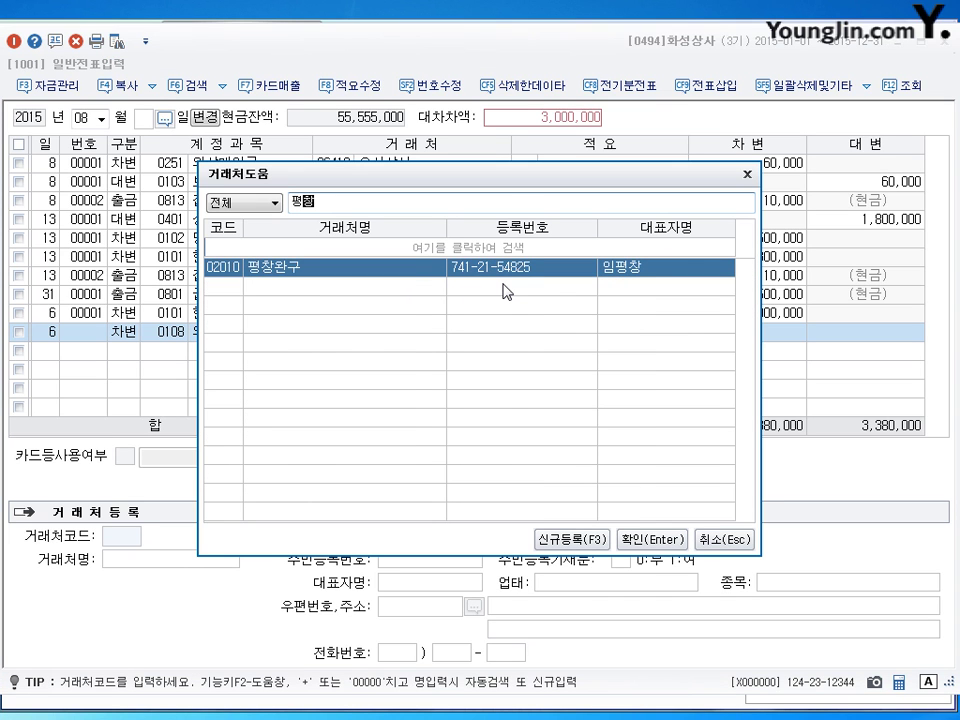
key("Return")
key("Return")
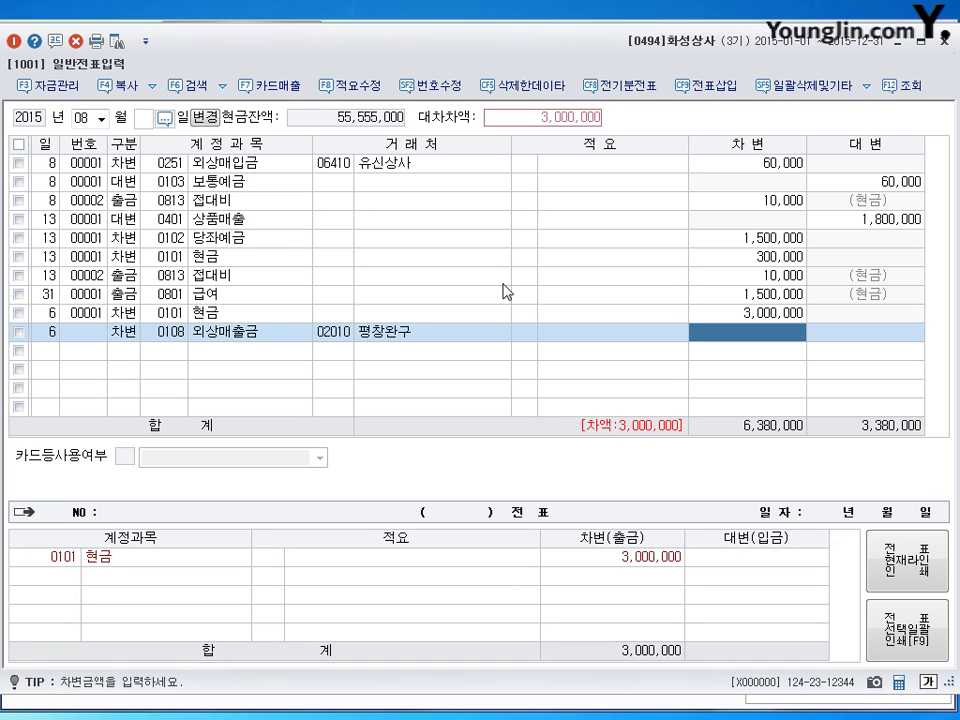
type("2000000")
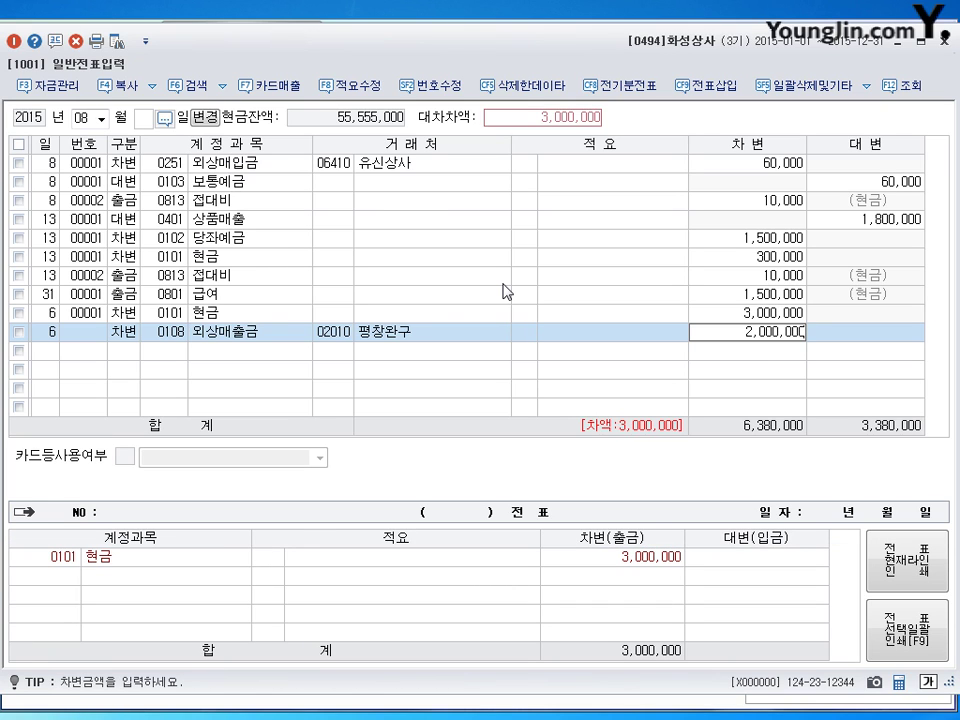
key("Return")
Credit 0401 상품매출 so the 5,000,000 balancing amount fills in.
key("Return")
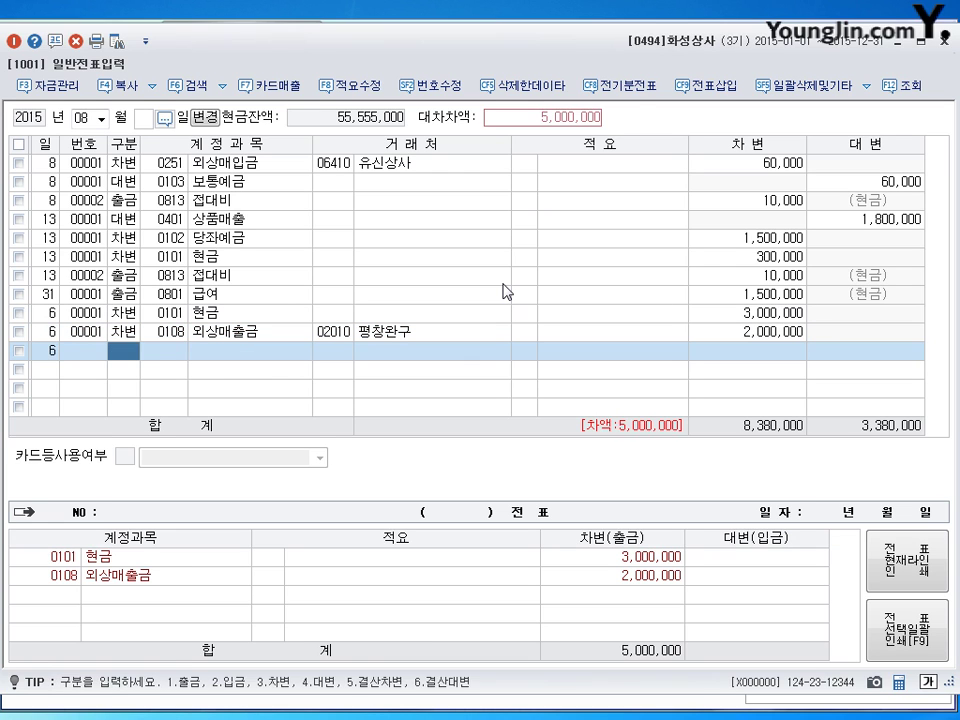
key("Return")
type("4401")
key("Return")
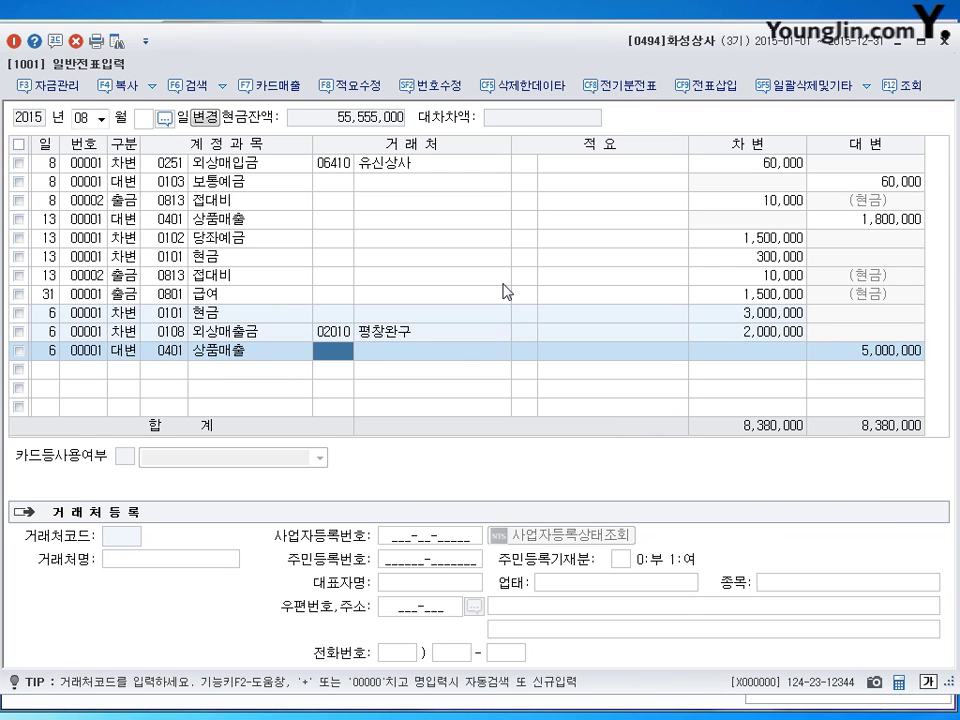
key("Return")
key("Return")
key("Return")
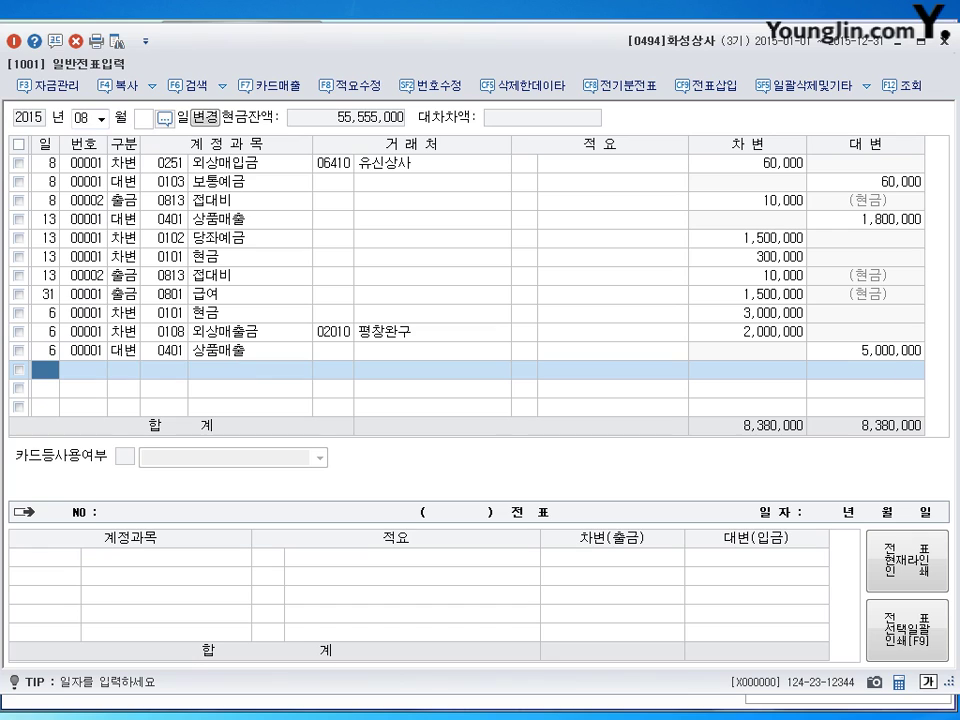
On day 10, debit 0206 기계장치 for 1,200,000.
type("10")
key("Return")
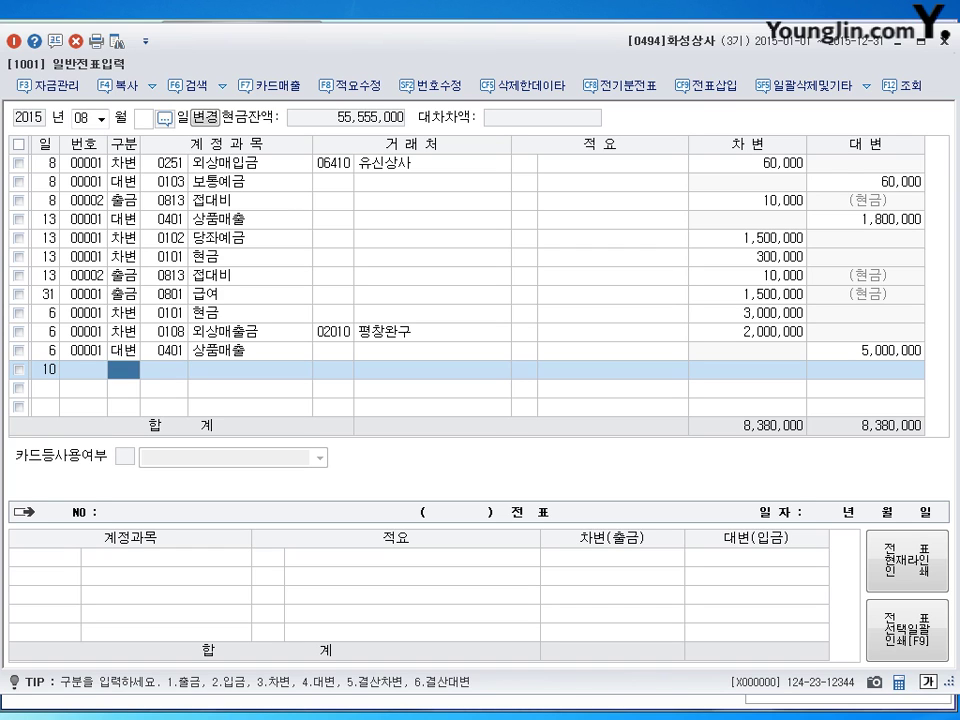
type("3")
key("Return")
type("0206")
key("Return")
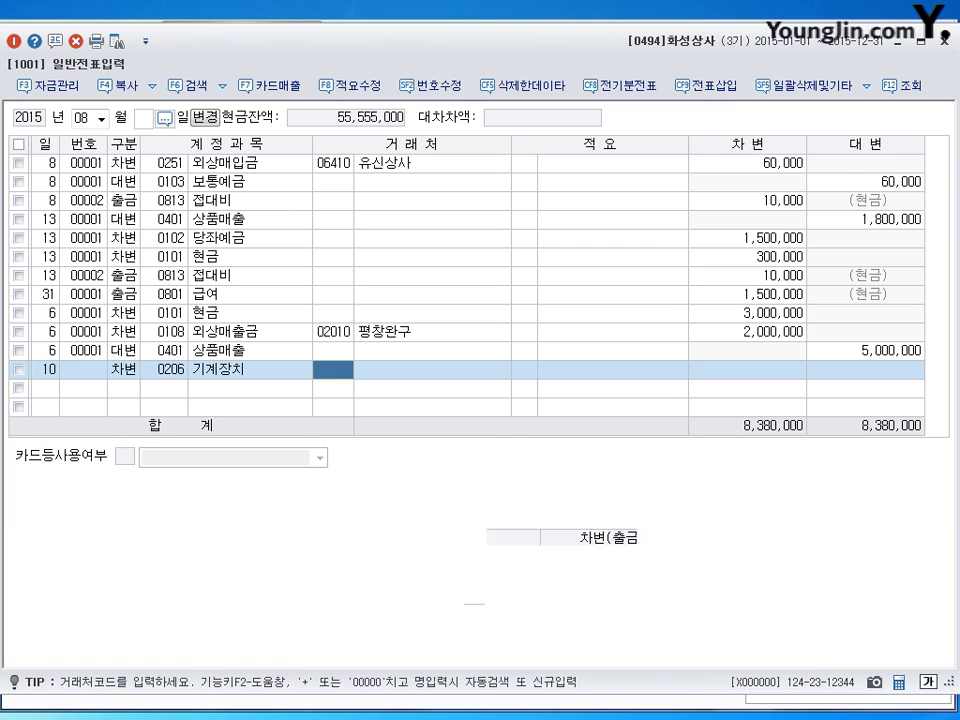
key("Return")
key("Return")
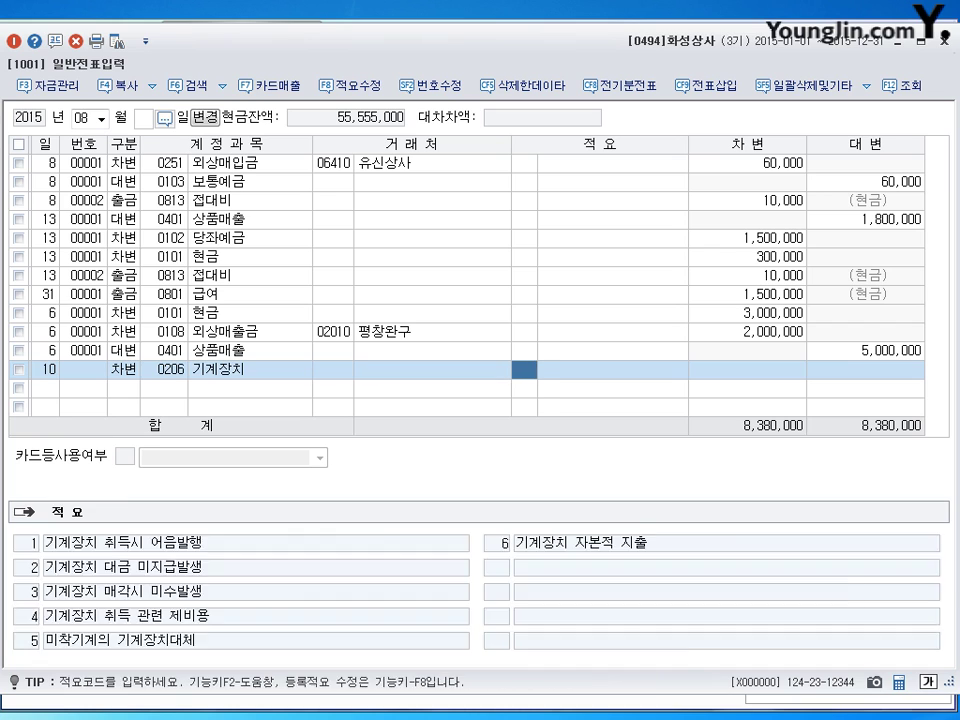
type("1,200")
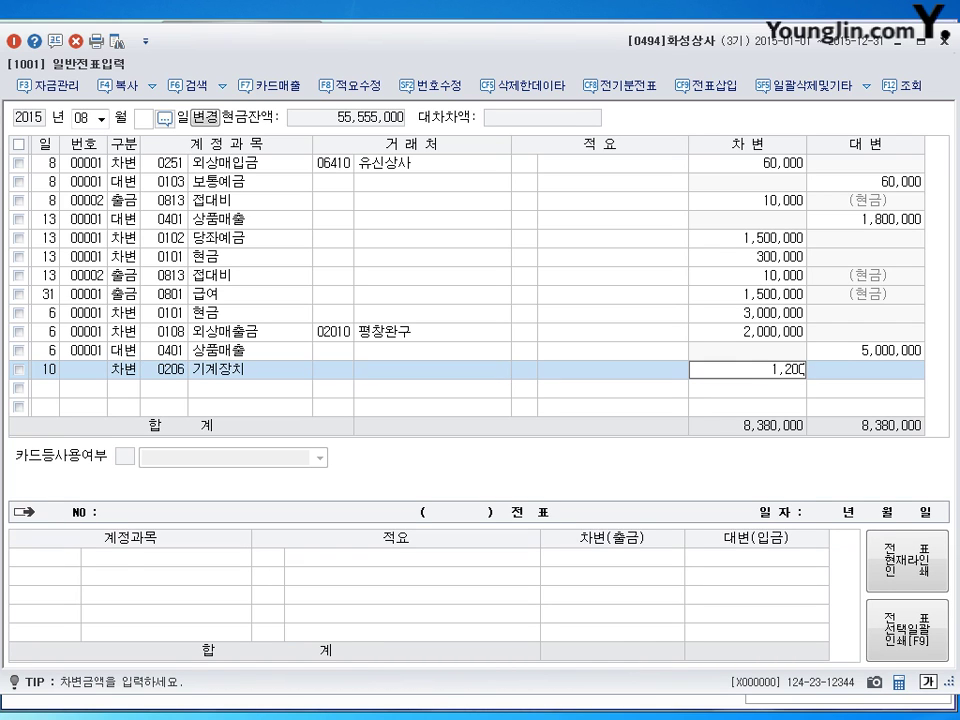
type(",000")
key("Return")
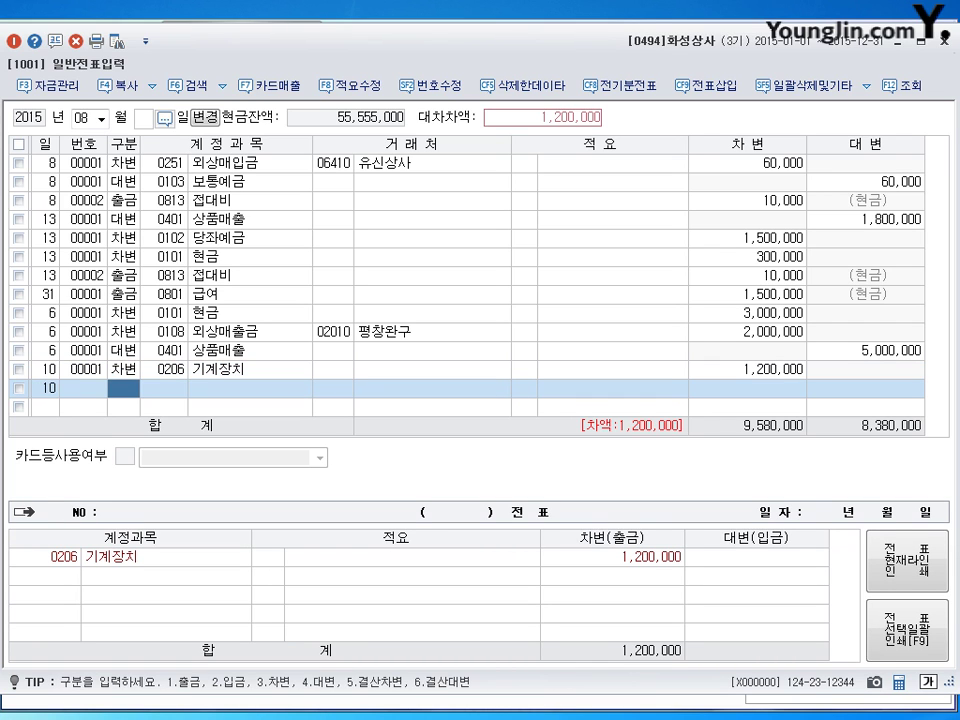
Credit 0101 현금 for 500,000.
type("4")
key("Return")
type("0101")
key("Return")
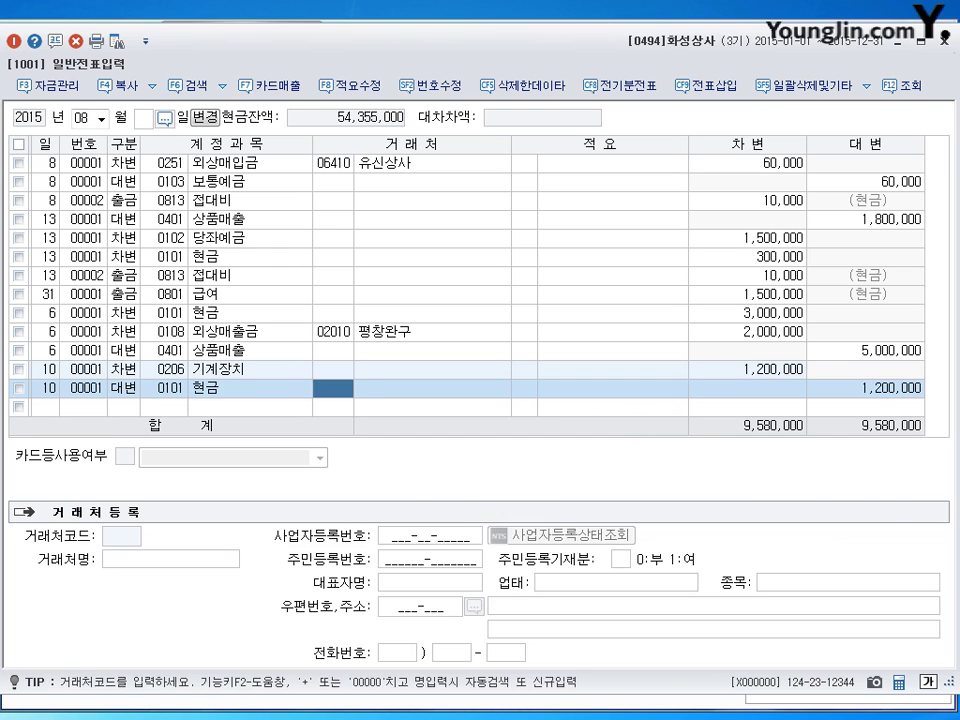
key("Return")
key("Return")
type("500000")
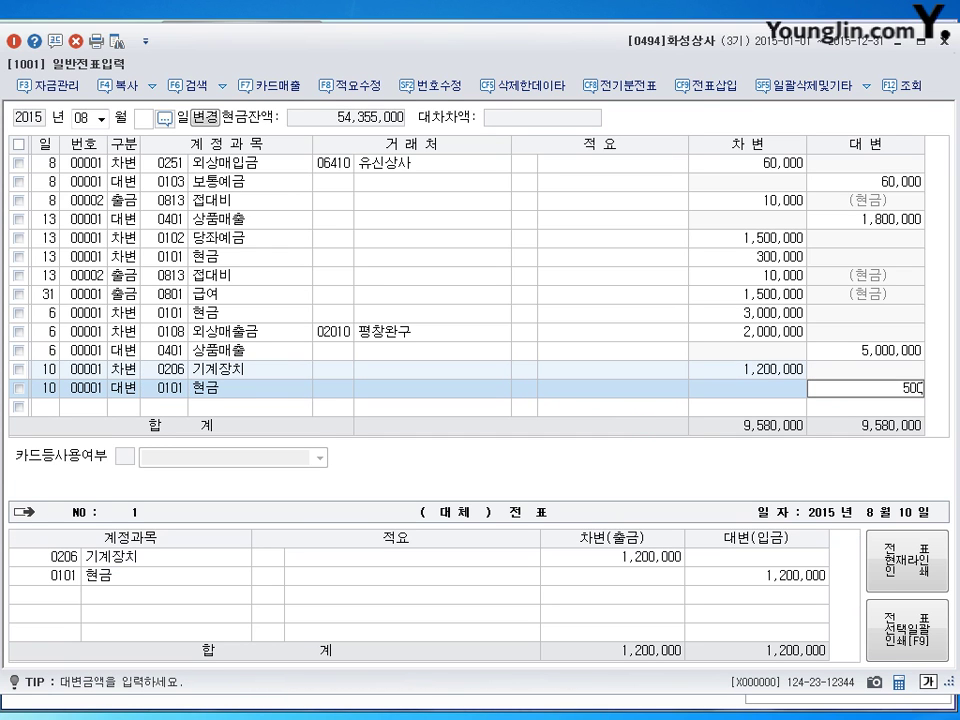
key("Return")
Credit 0253 미지급금 700,000 to trade partner 오리공업, balancing the voucher.
type("2")
key("Return")
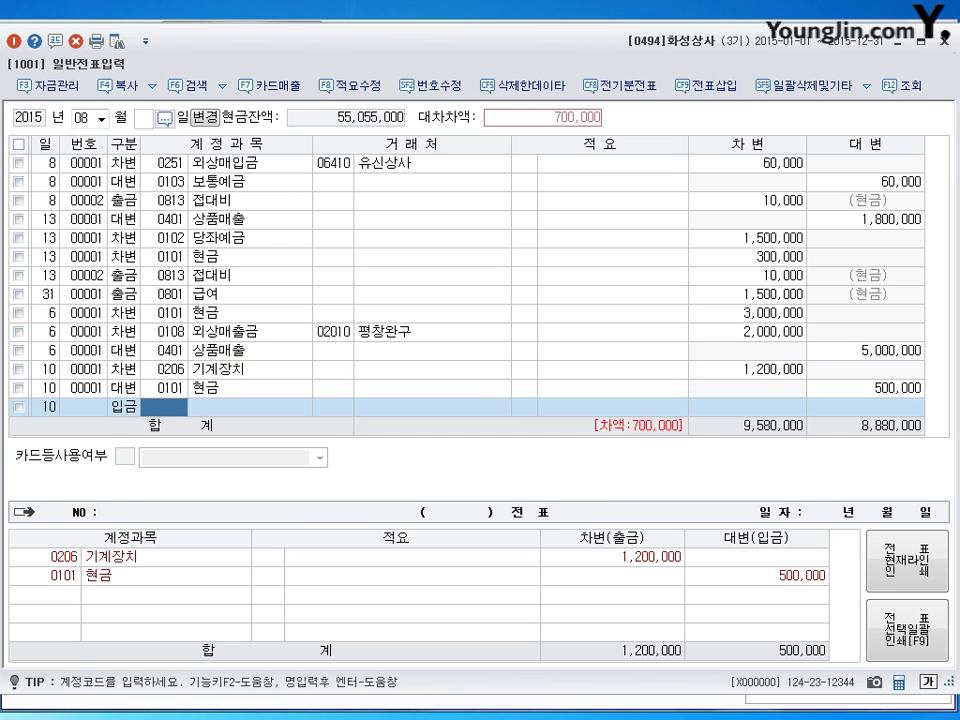
type("53")
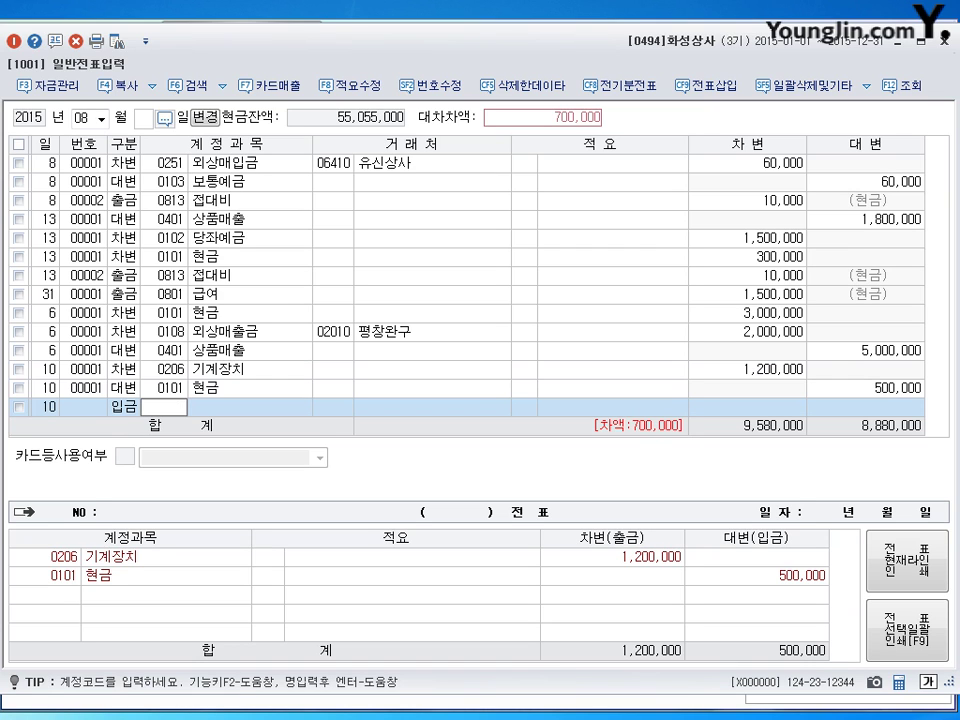
key("Return")
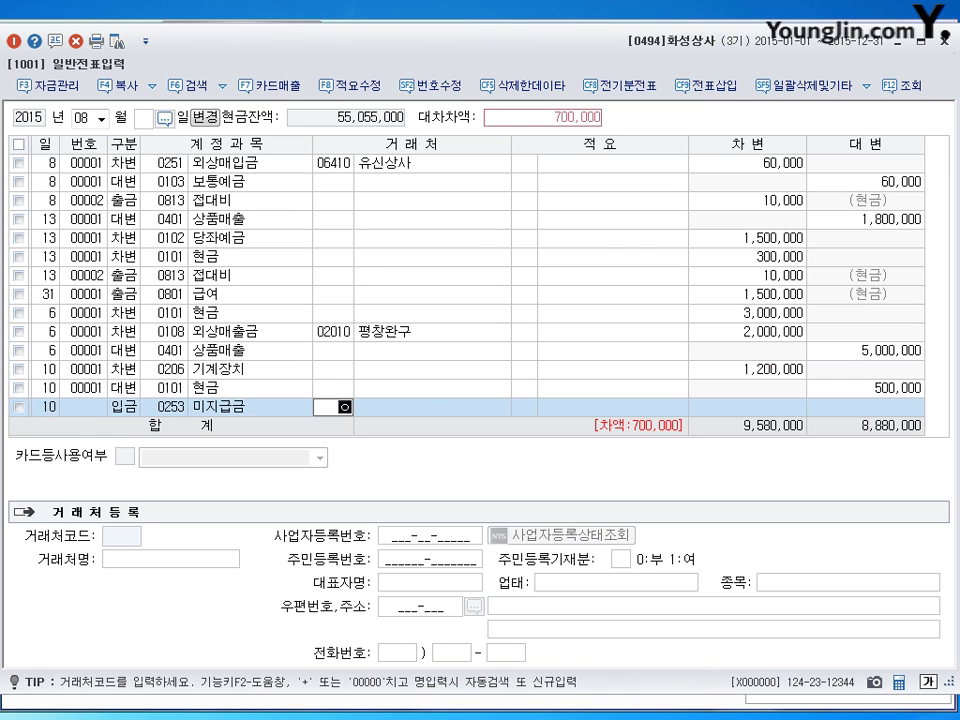
type("오리")
key("Return")
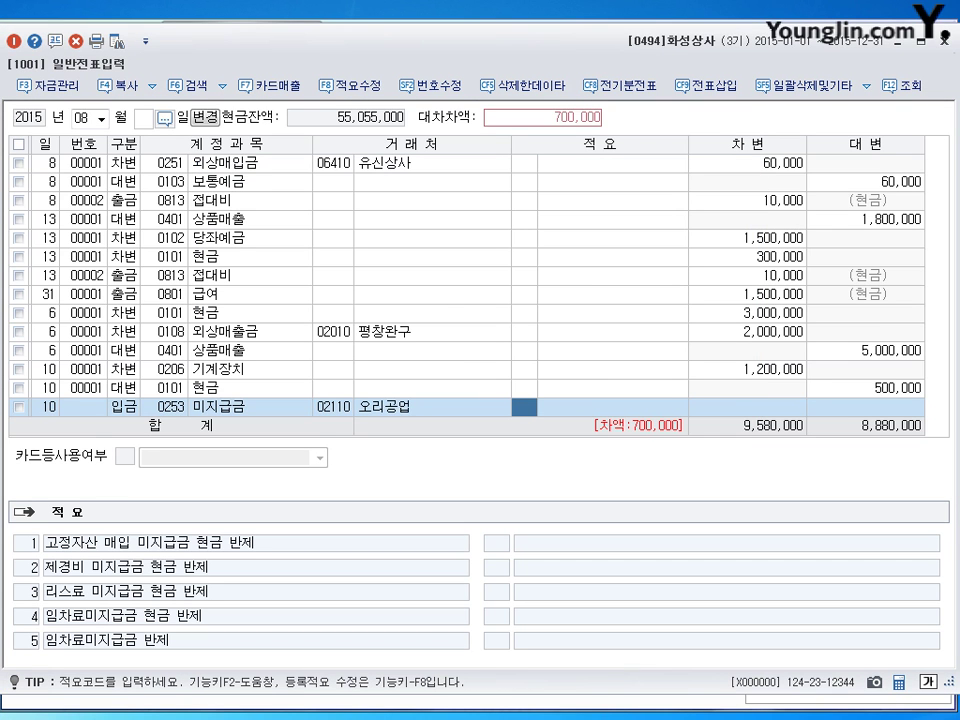
key("shift+Tab")
key("shift+Tab")
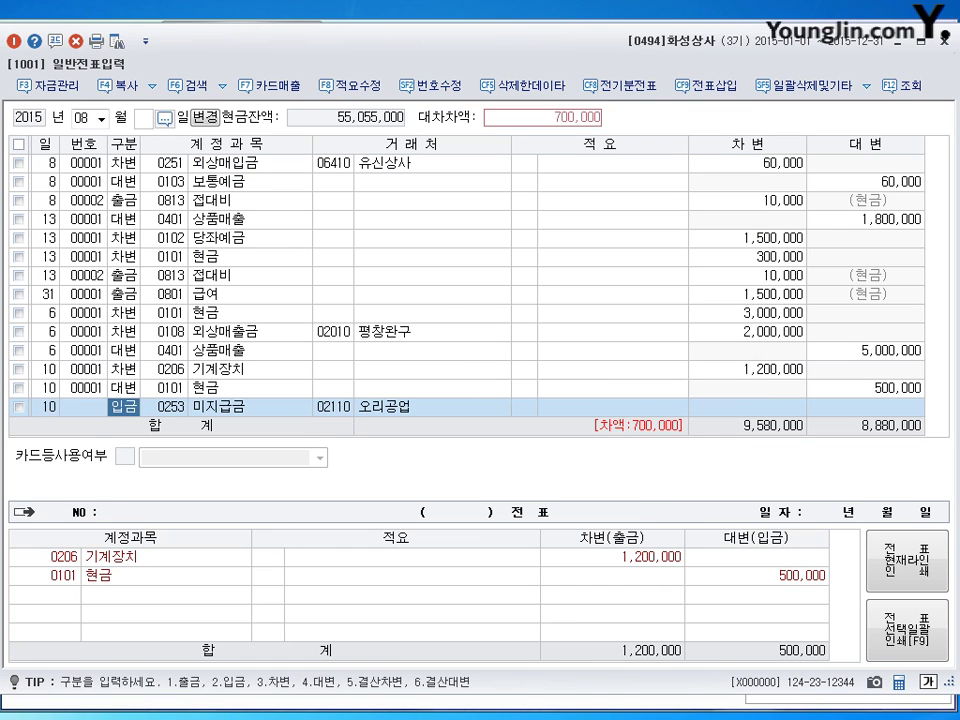
type("4")
key("Return")
key("Return")
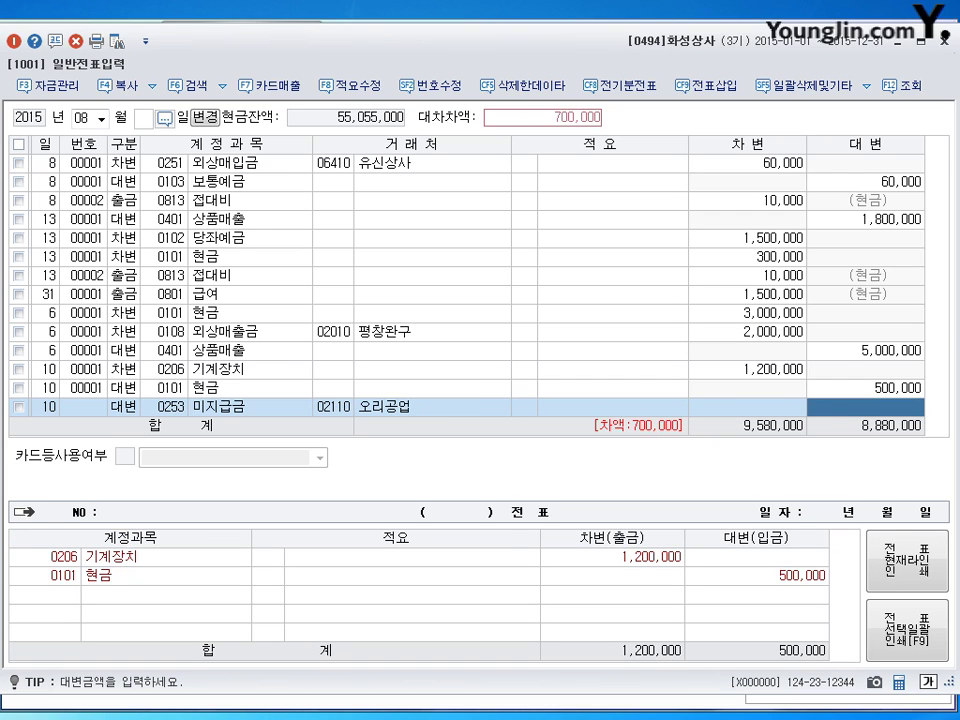
type("700000")
key("Return")
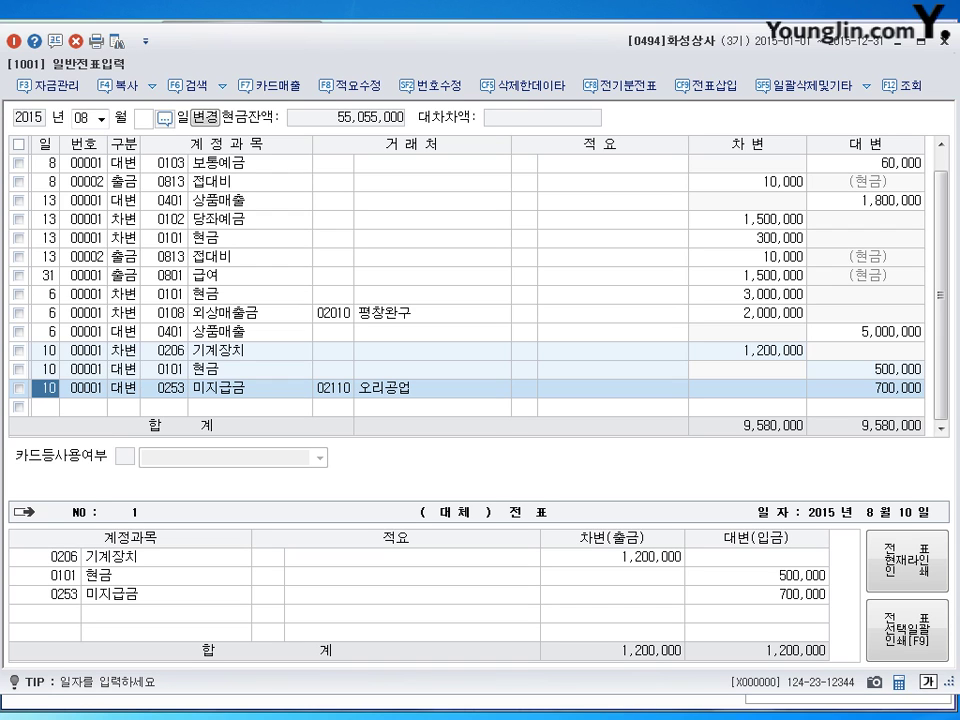
left_click(83, 117)
Change the working month to 10 and date the new entry the 12th.
type("10")
key("Return")
key("Return")
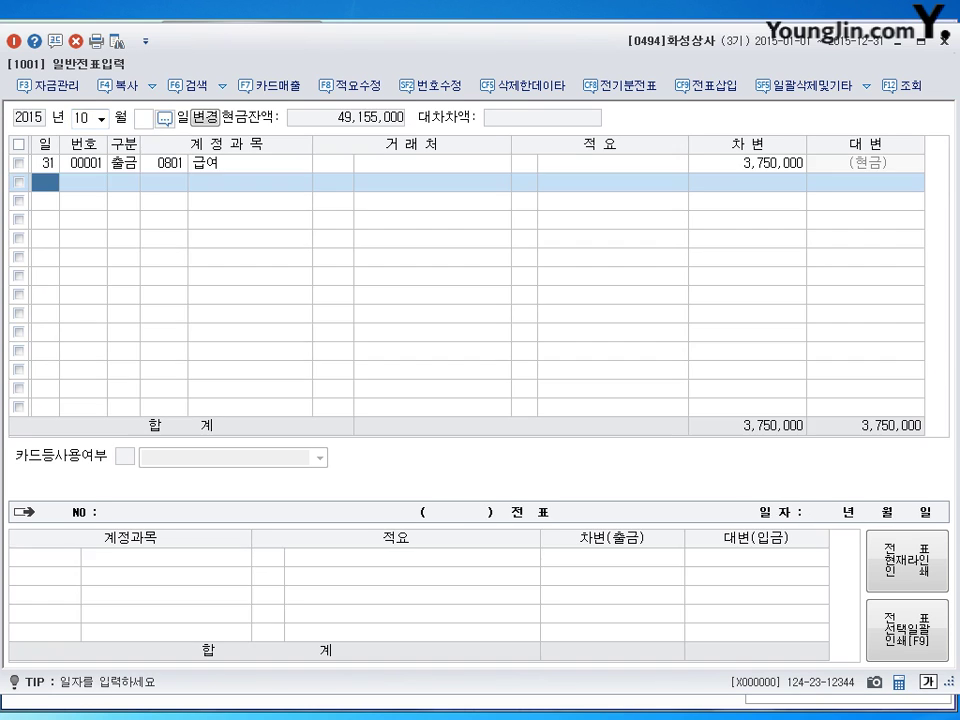
type("12")
key("Return")
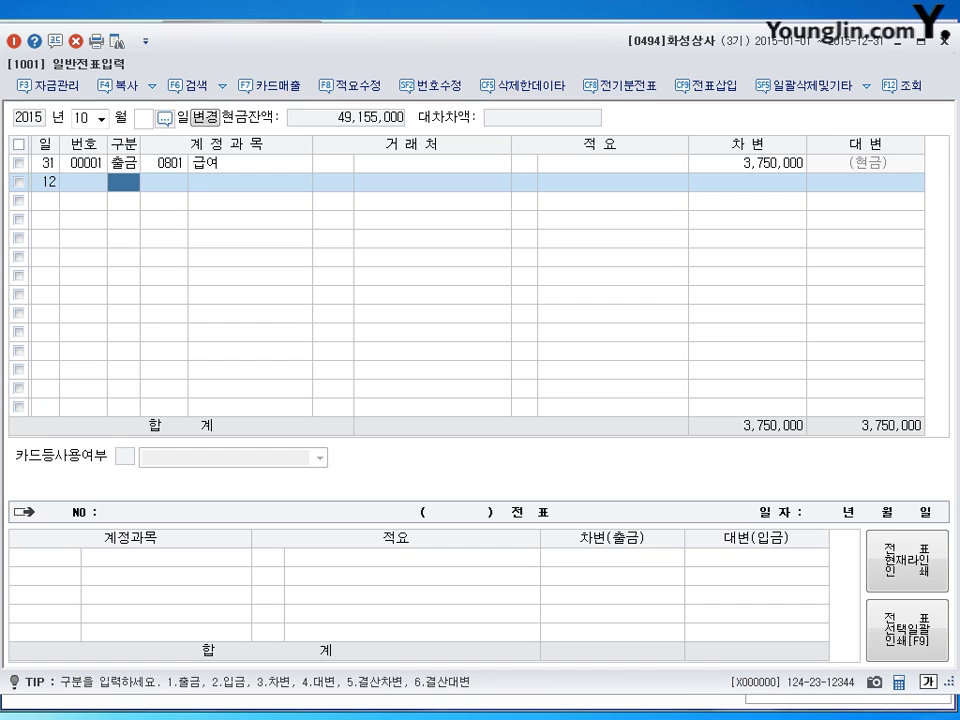
Debit 0146 상품 for 1,500,000.
type("3146")
key("Return")
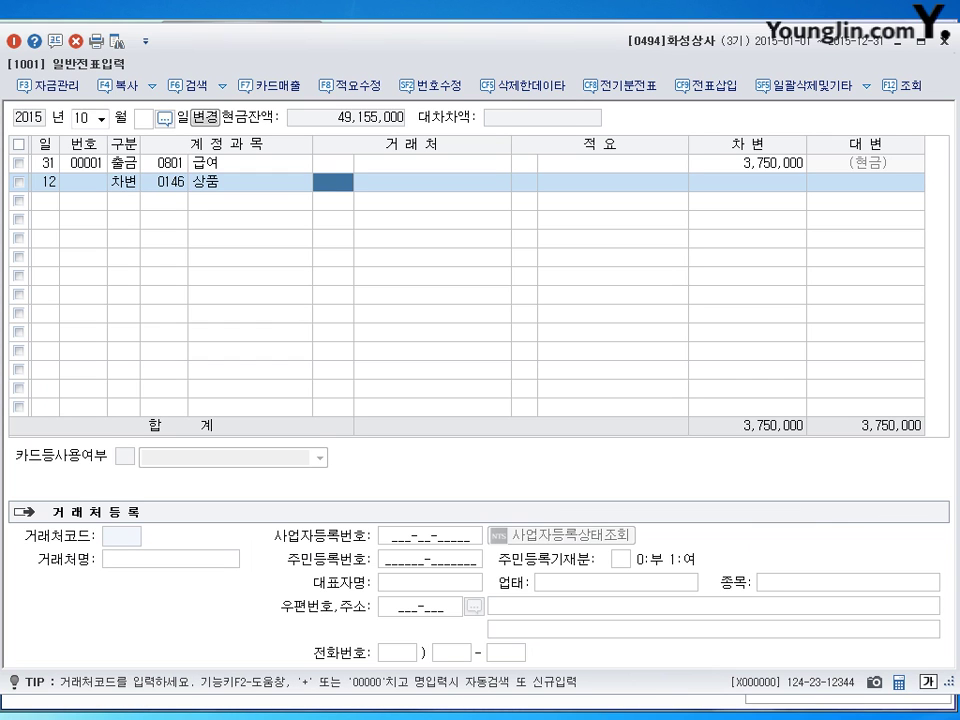
key("Return")
key("Return")
key("Return")
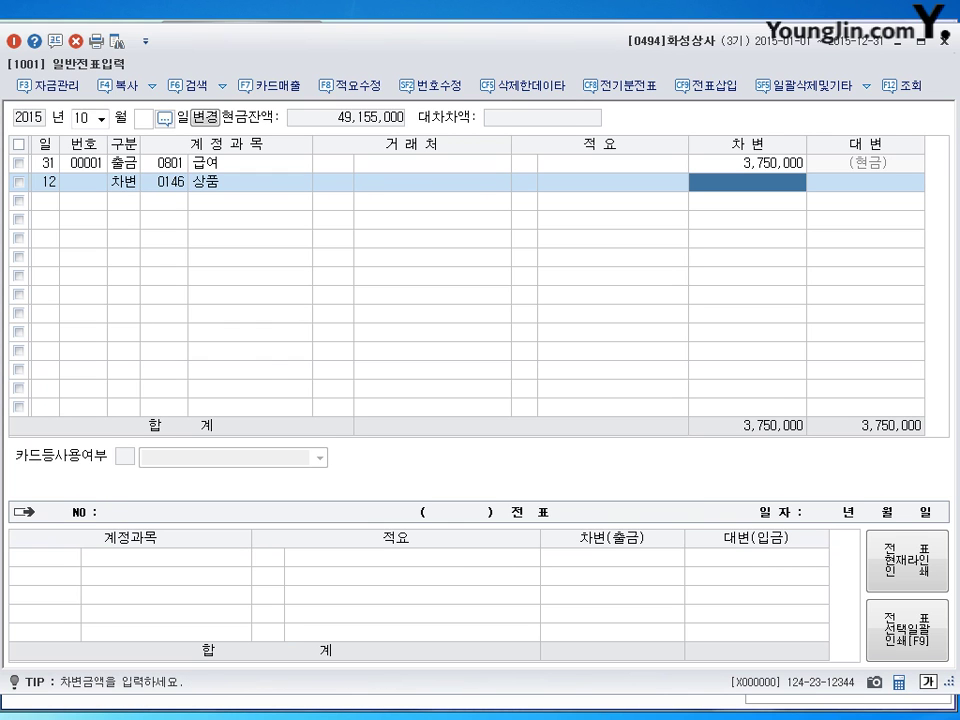
type("1500000")
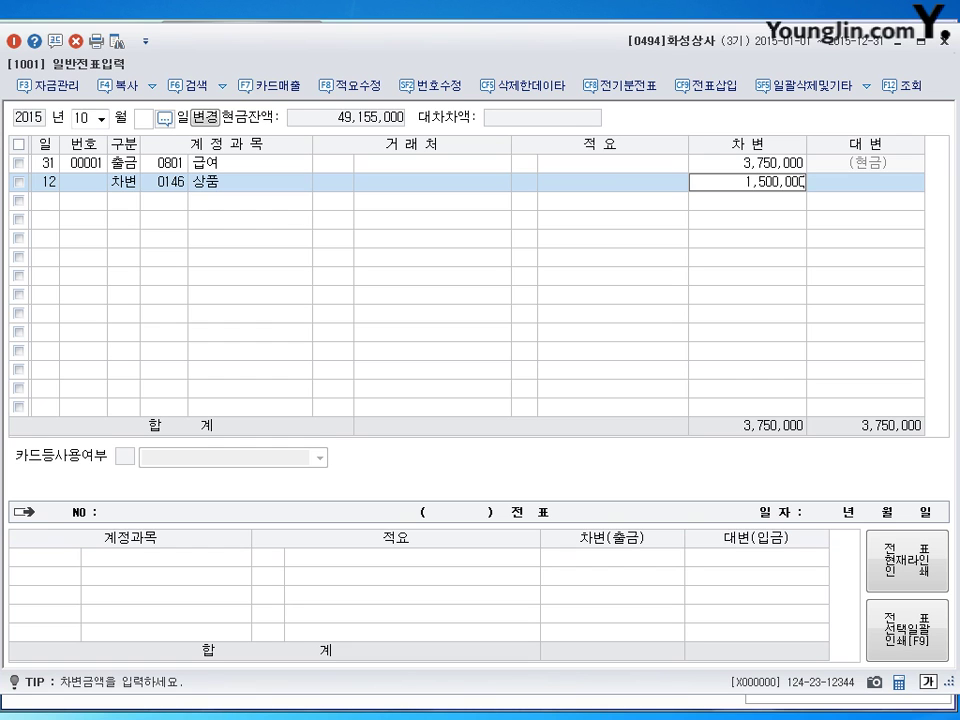
key("Return")
Credit 0131 선급금 150,000 for trade partner 우리상사.
key("Return")
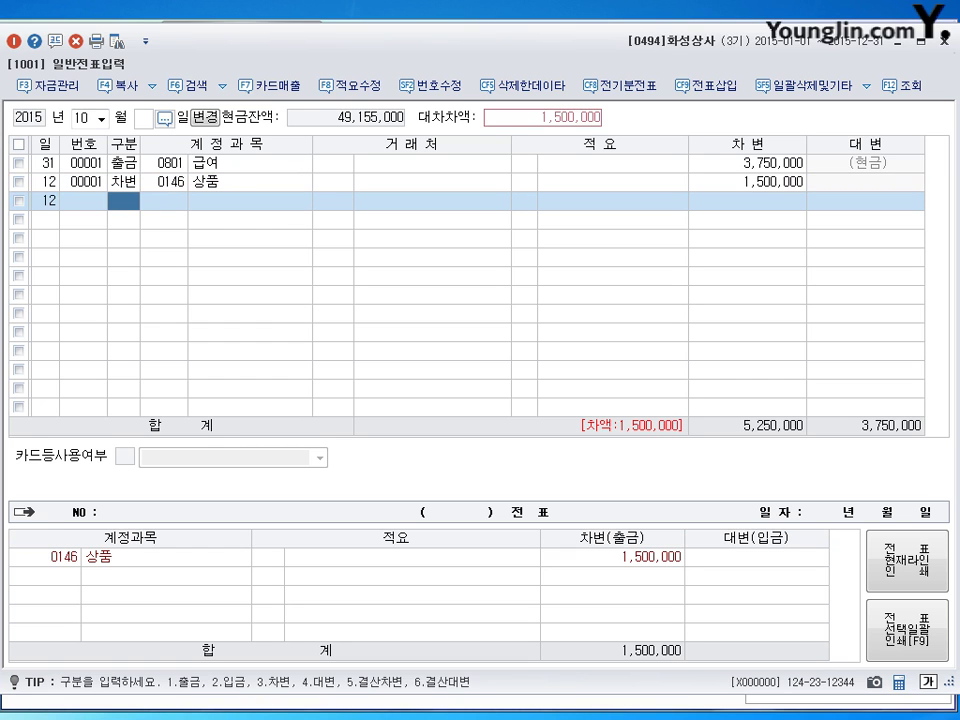
type("4131")
key("Return")
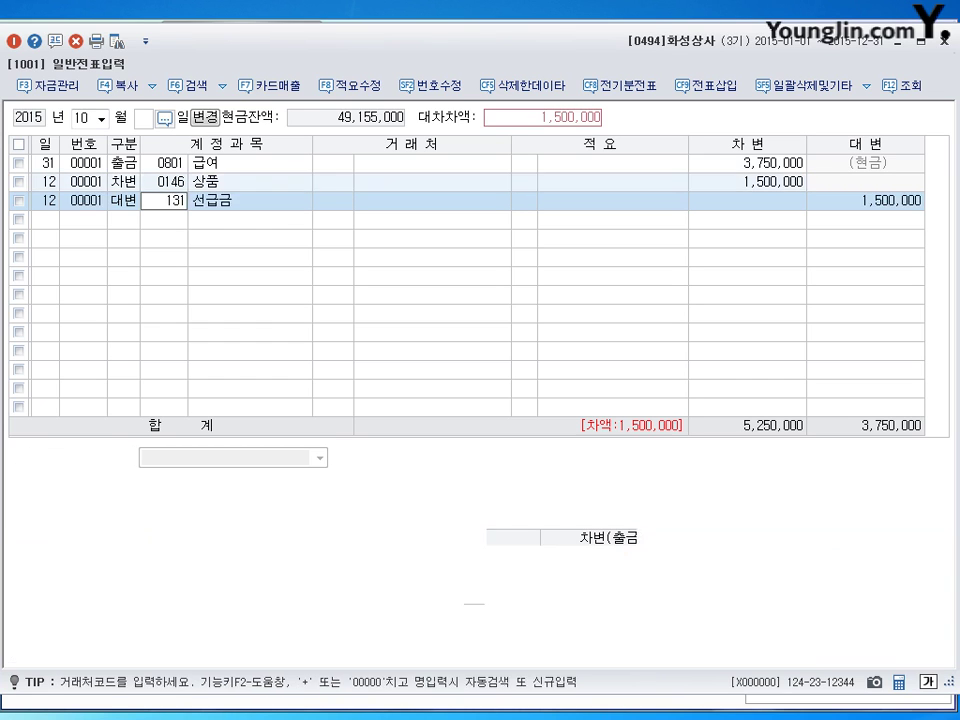
type("우리")
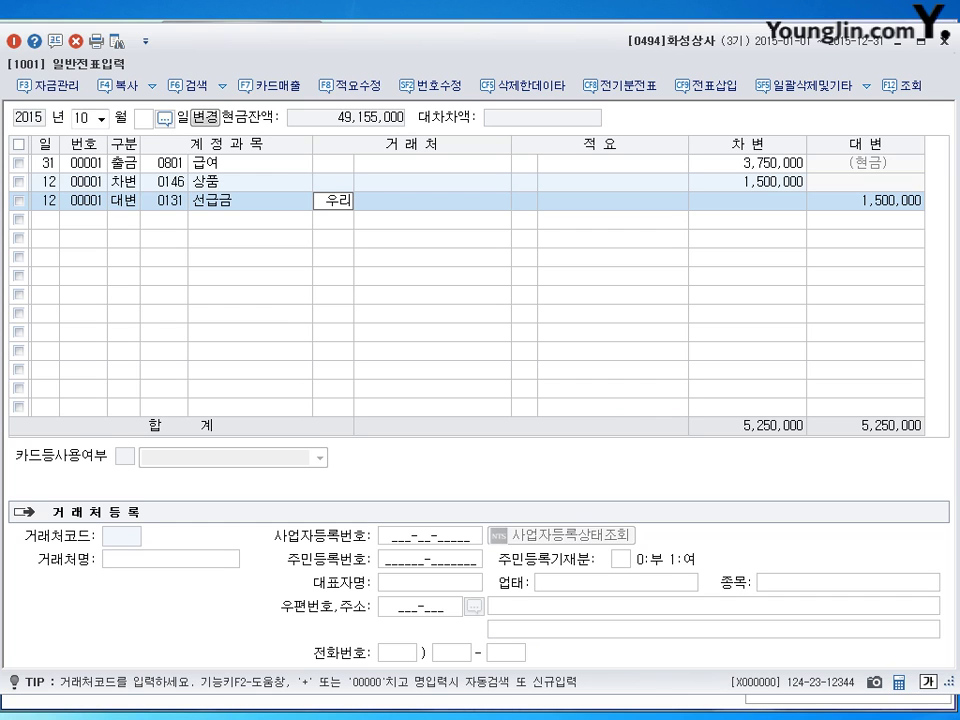
key("Return")
key("Return")
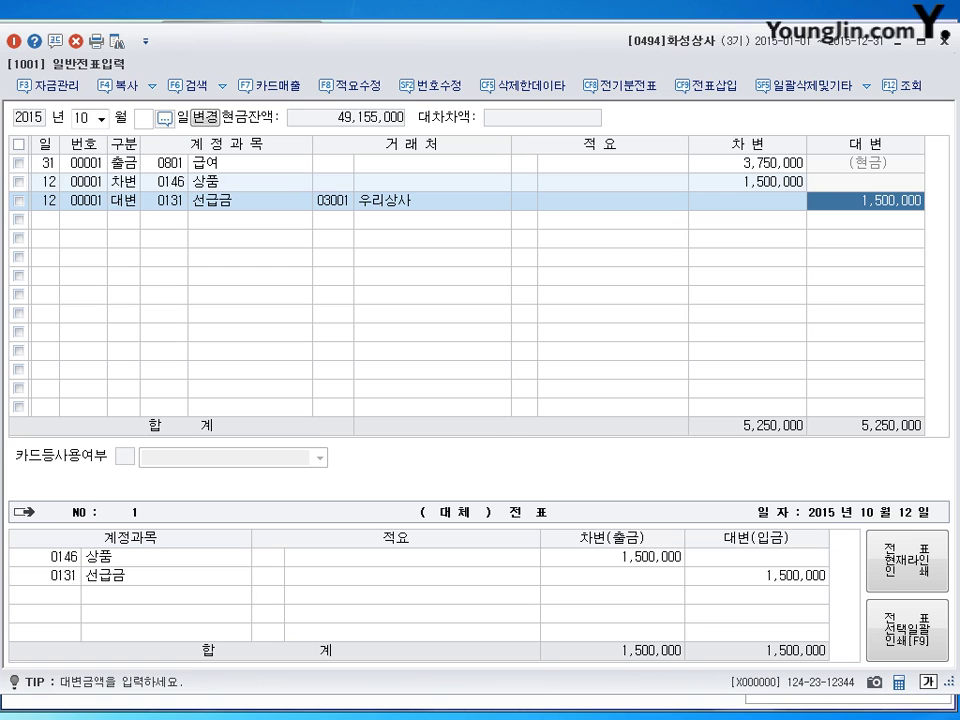
type("150000")
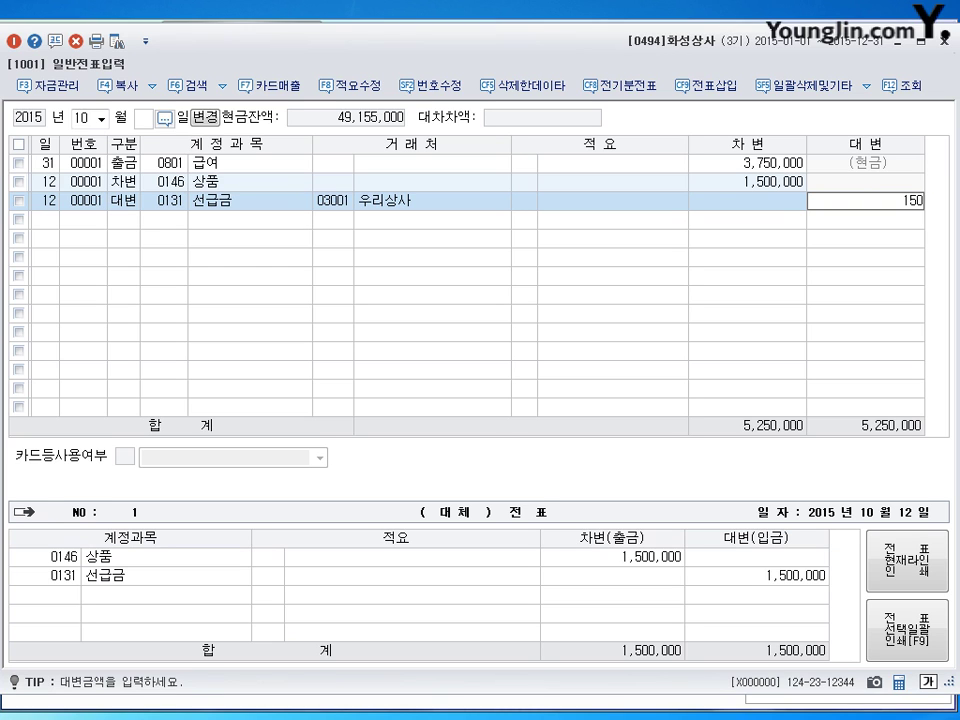
key("Return")
Credit 0101 현금 for 500,000.
type("4")
key("Return")
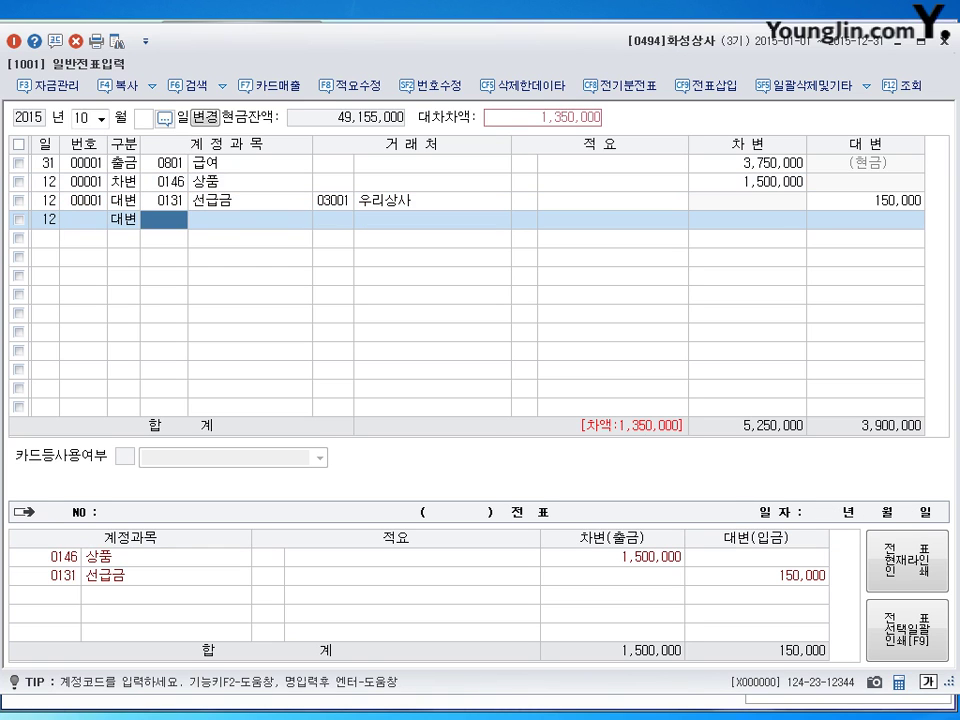
type("101")
key("Return")
key("Return")
key("Return")
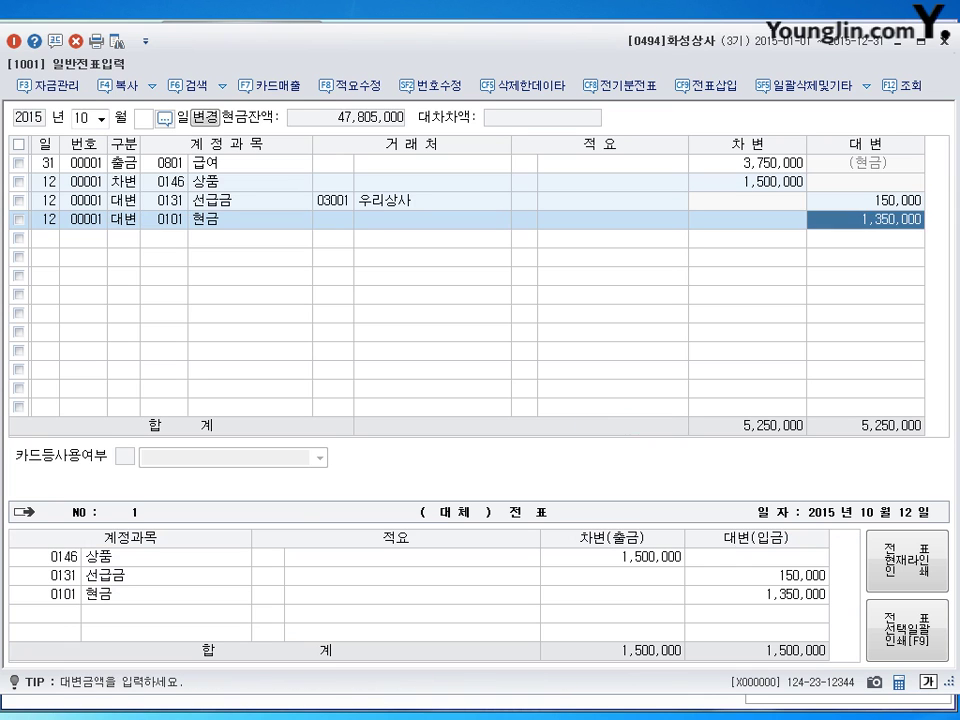
type("500000")
Credit 0251 외상매입금 850,000 to partner 03001 우리상사.
key("Return")
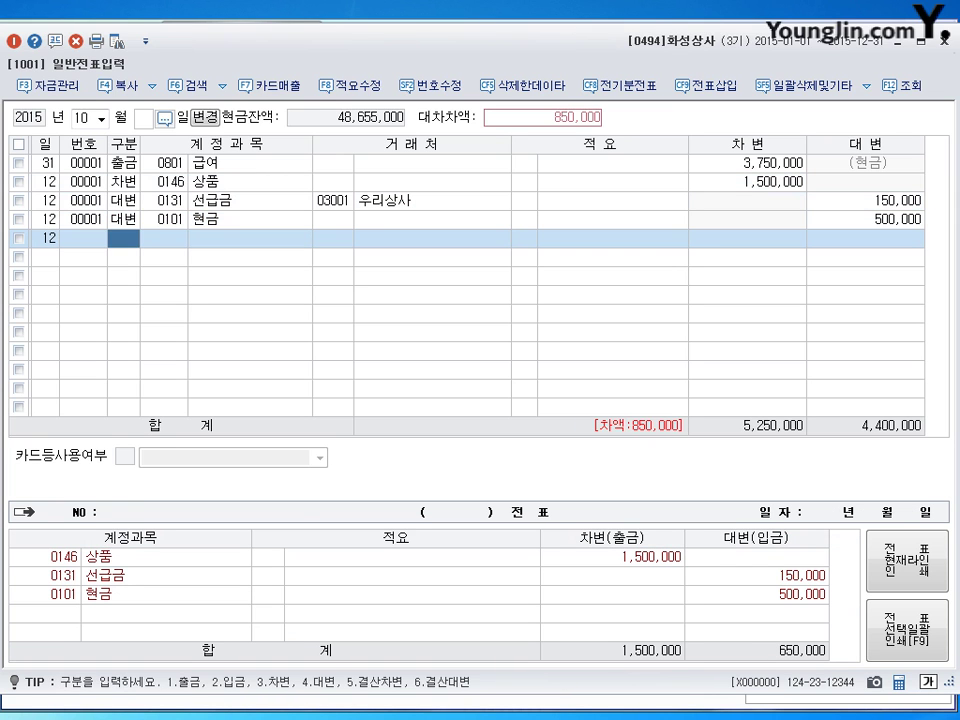
type("4")
key("Return")
type("251")
key("Return")
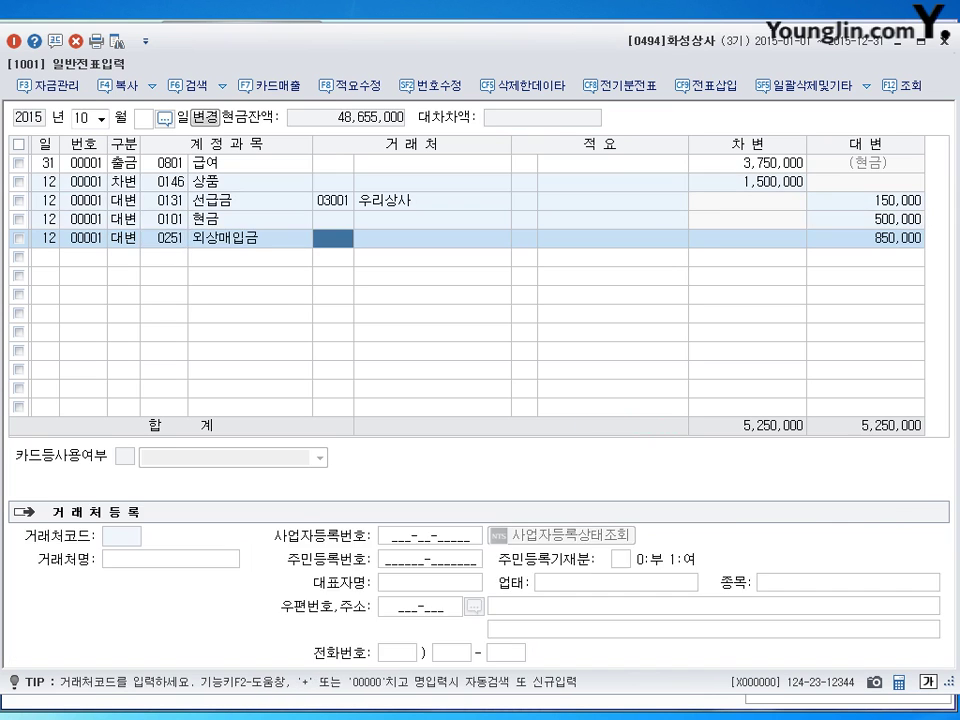
type("3001")
key("Return")
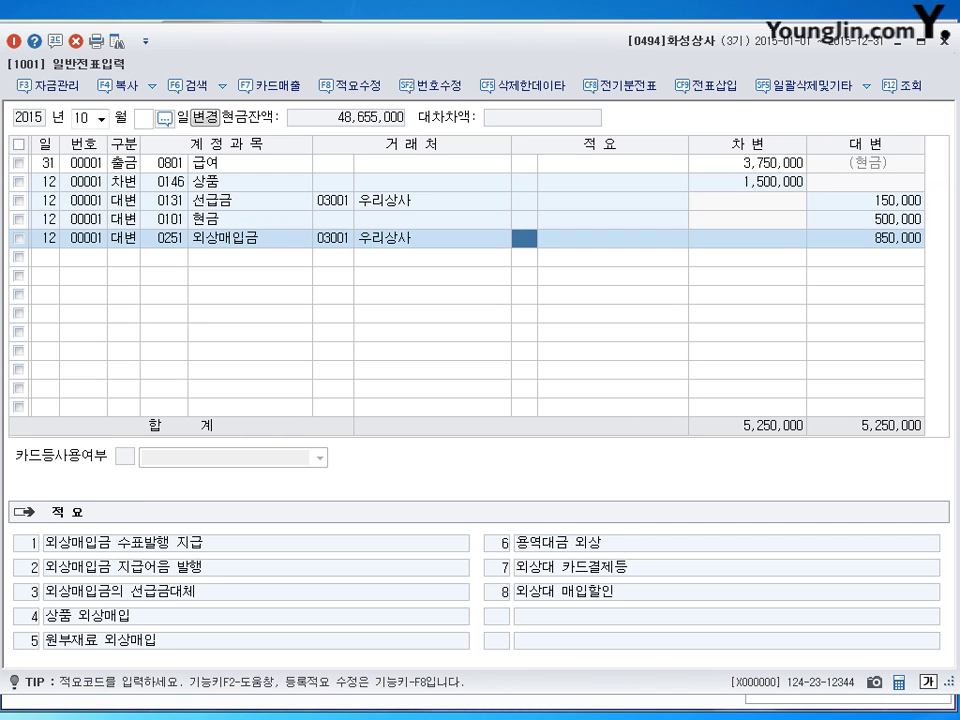
key("Return")
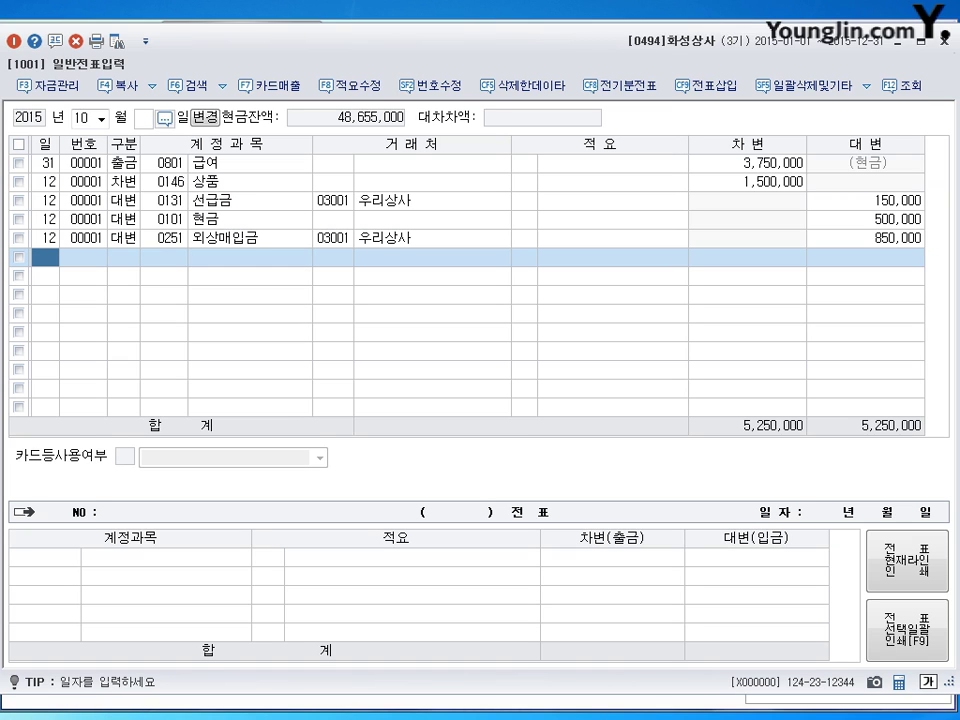
Enter day 15 as the date of the new October journal line.
type("15")
key("Return")
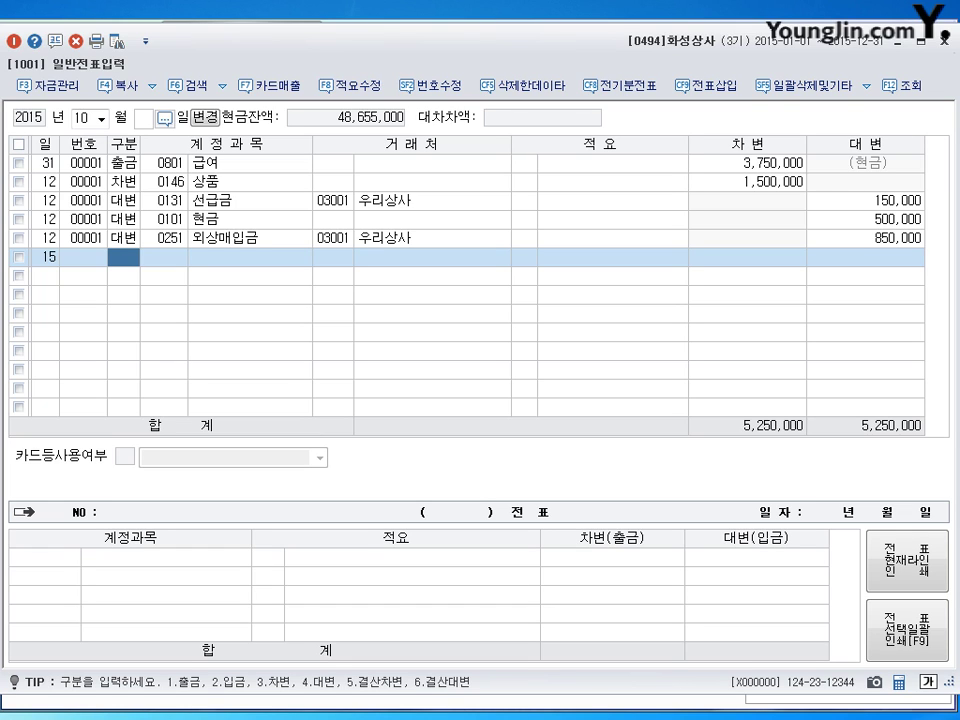
Debit 0209 감가상각누계액 (vehicle depreciation) for 6,500,000.
type("3")
key("Return")
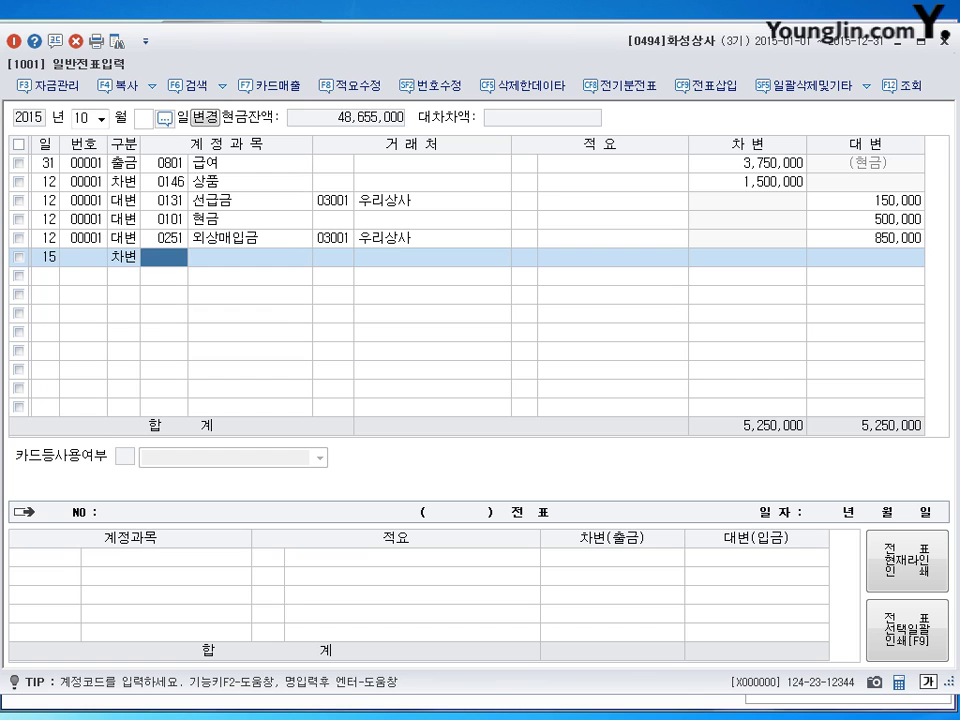
type("감ㄱ")
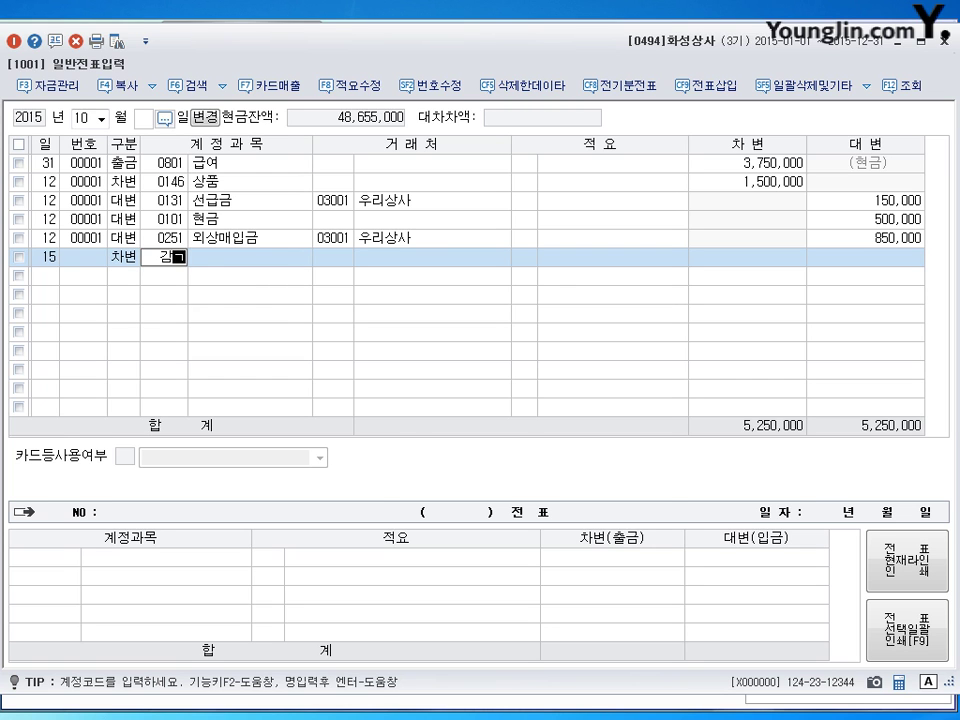
type("ㅐ")
key("Return")
key("Down")
key("Down")
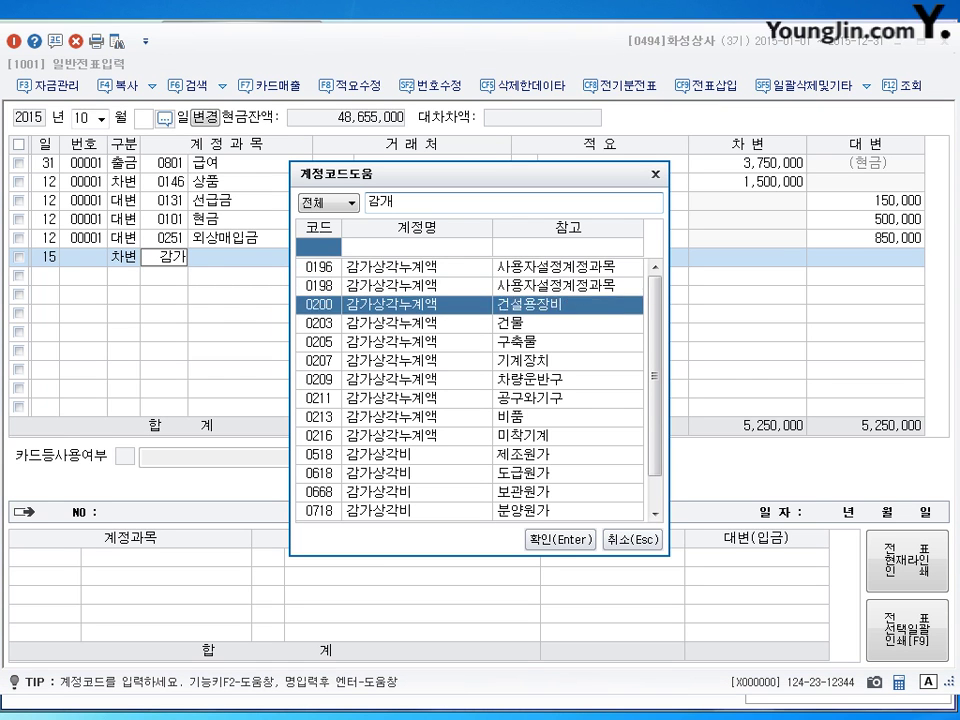
key("Down")
key("Down")
key("Down")
key("Down")
key("Return")
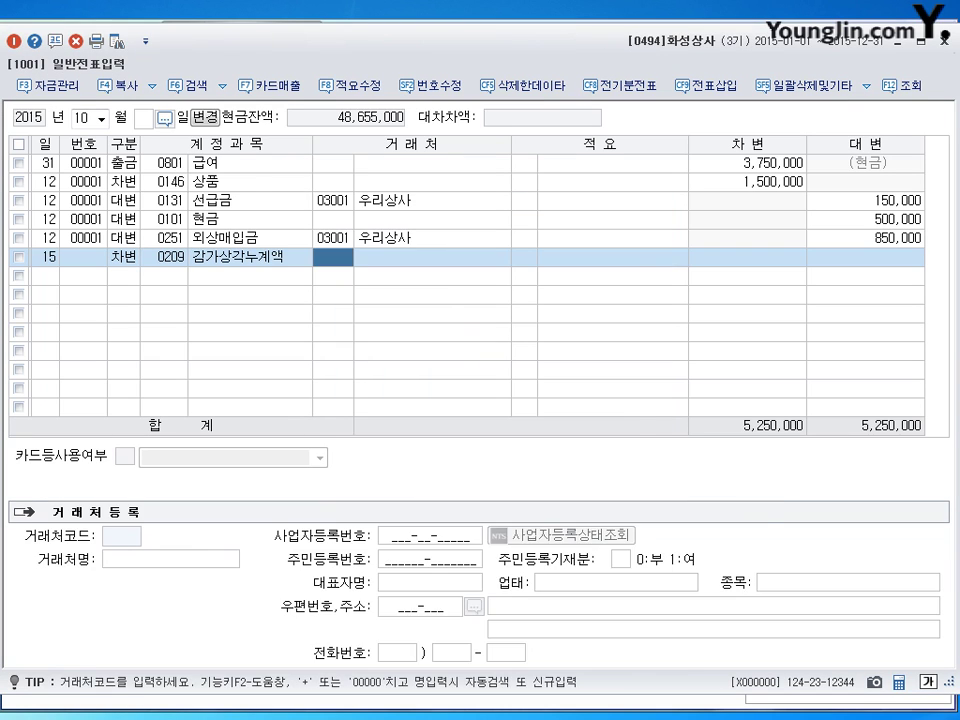
key("Return")
key("Return")
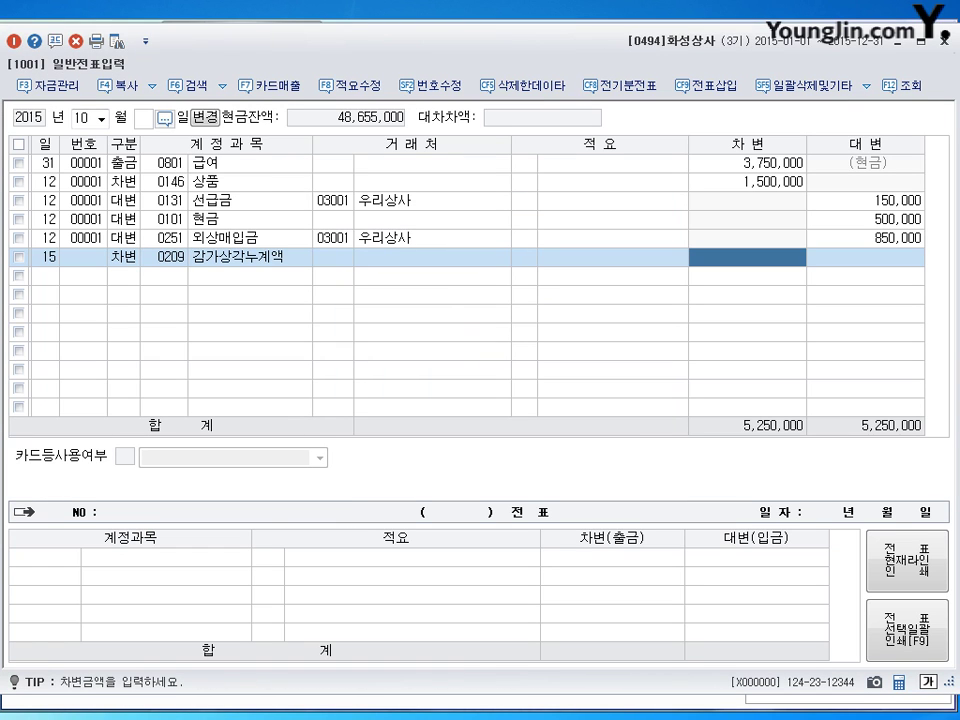
type("6500000")
key("Return")
key("Return")
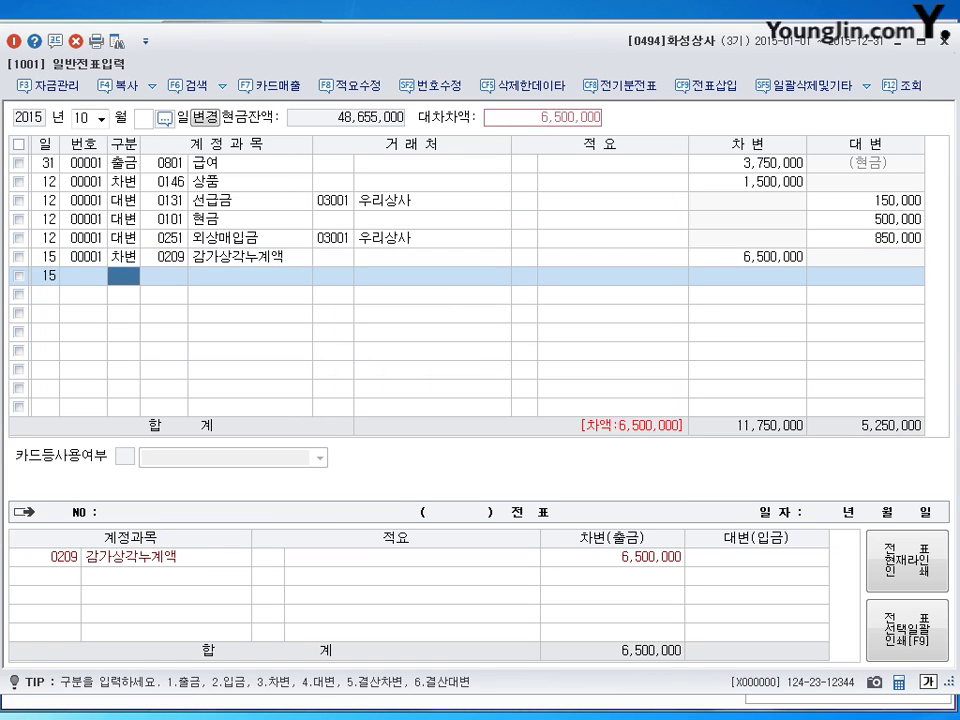
Debit 0101 현금 for 2,000,000.
type("3")
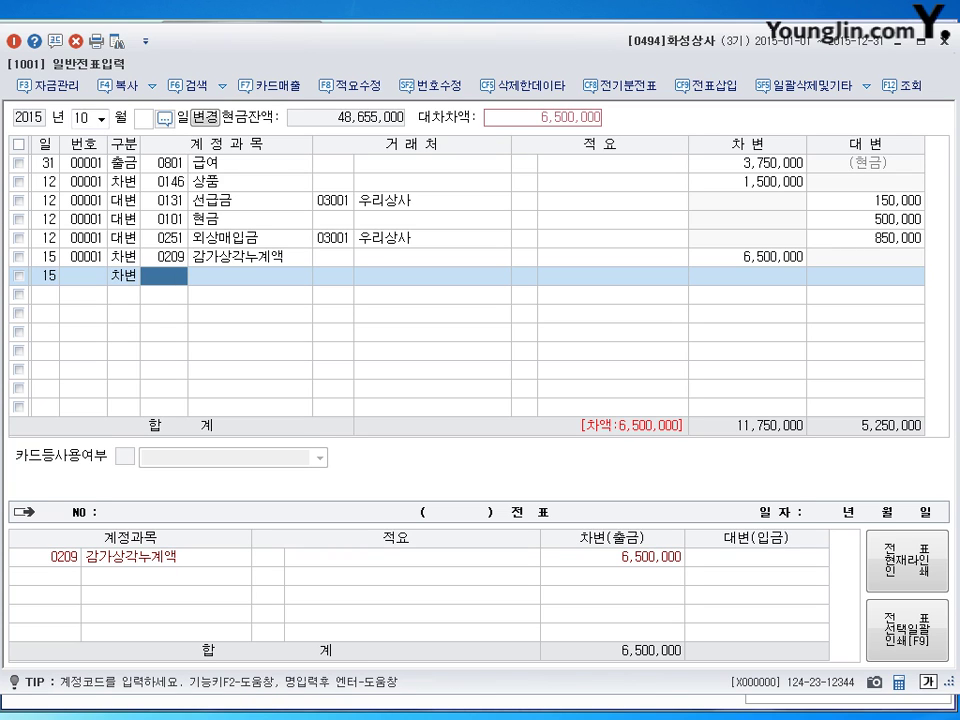
type("101")
key("Return")
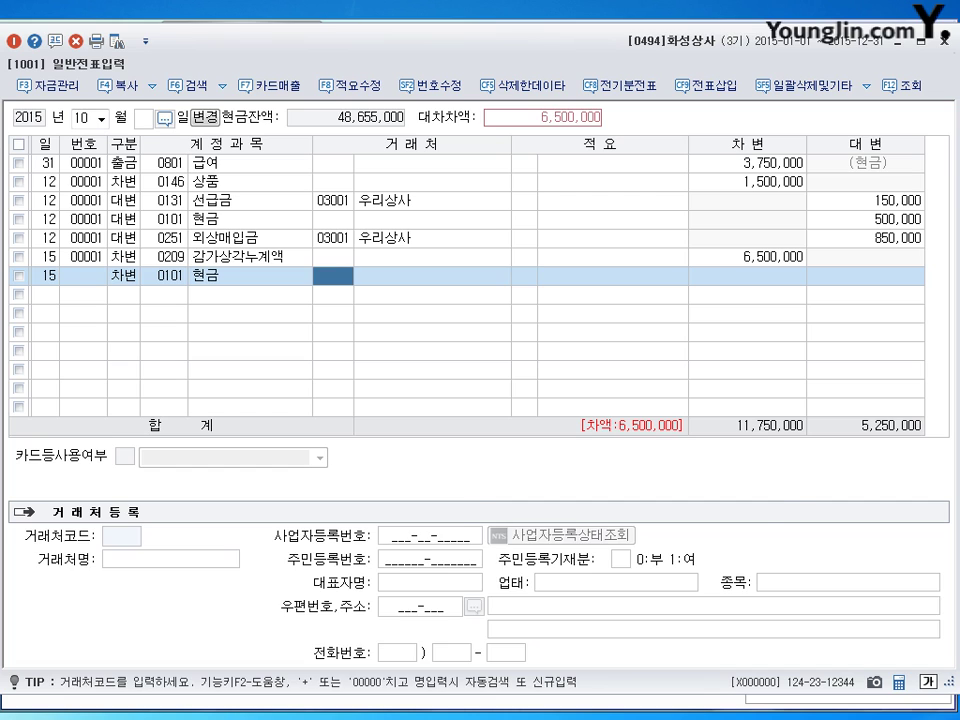
key("Return")
key("Return")
type("2000000")
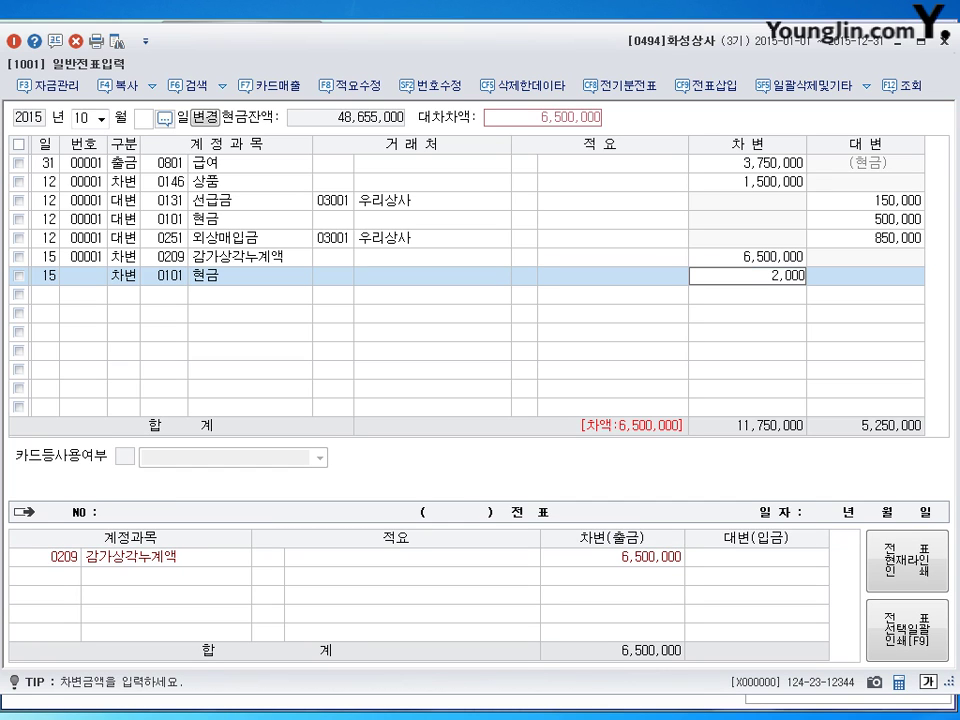
key("Return")
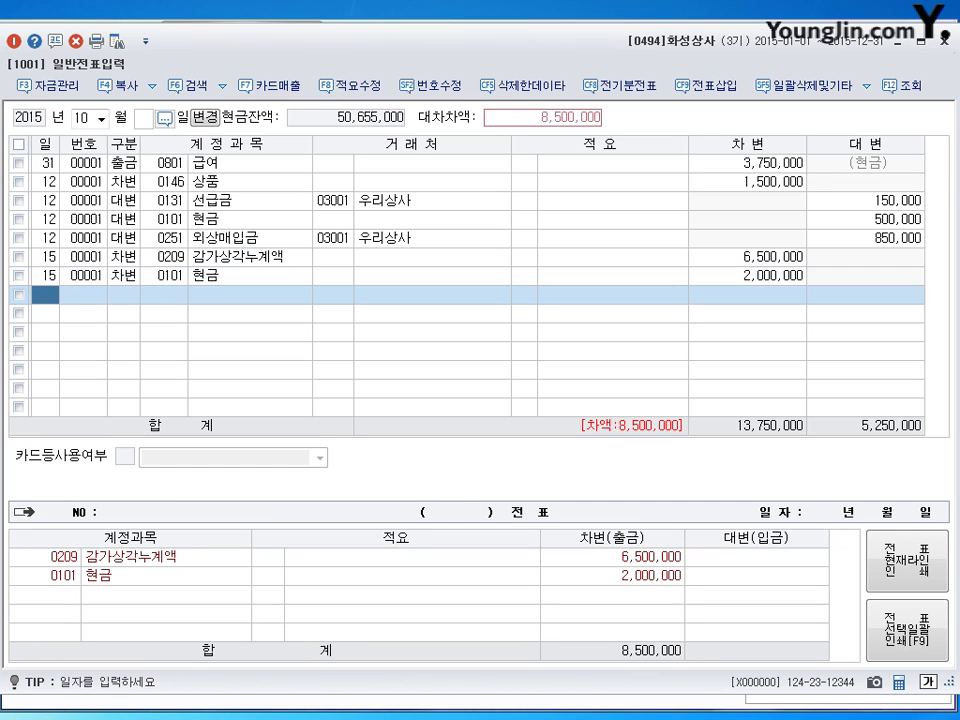
Debit 0120 미수금 5,000,000 for partner 부흥중고차매매센터.
key("Return")
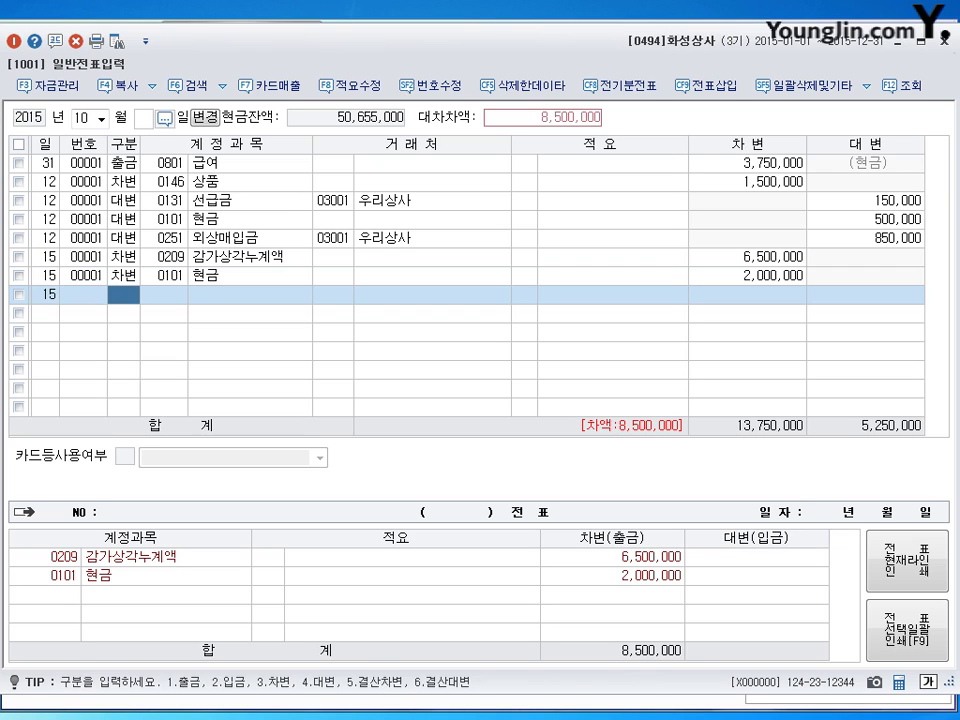
type("3")
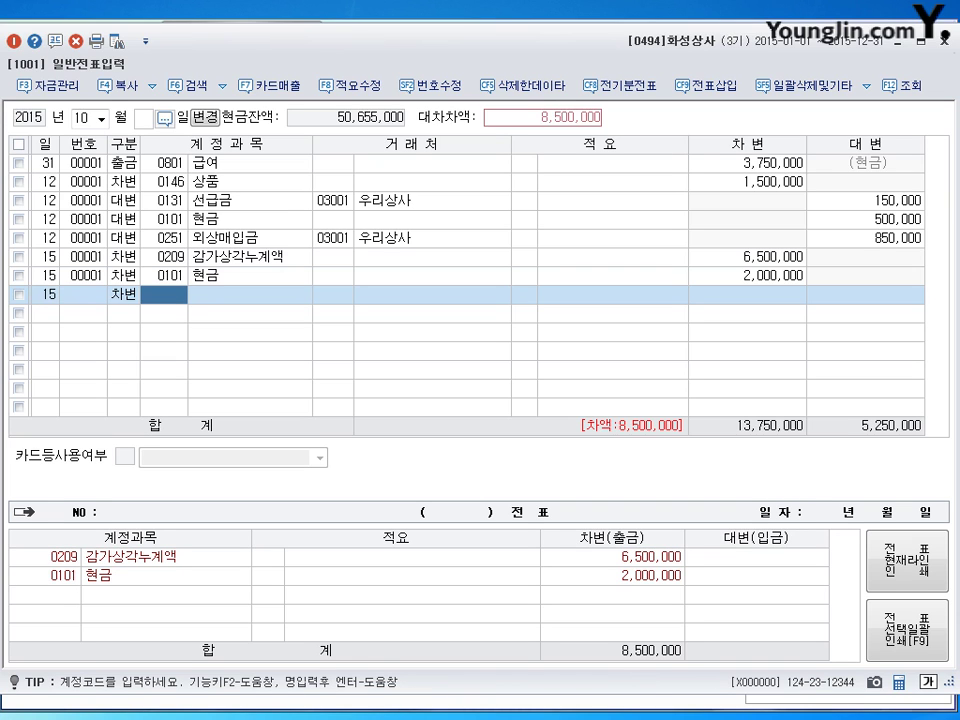
type("120")
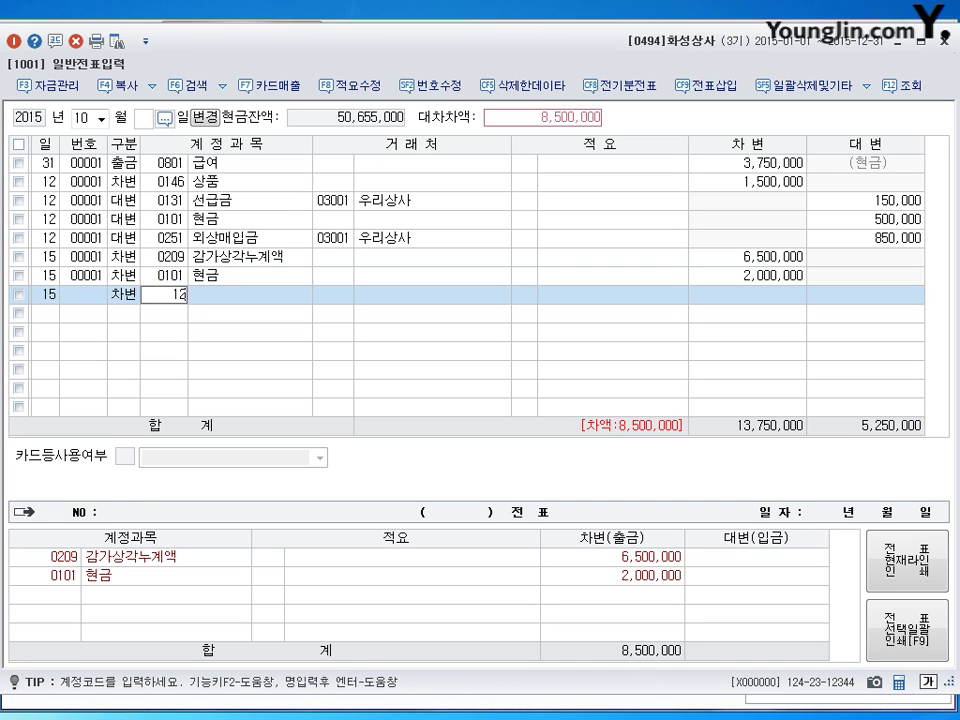
key("Return")
type("부")
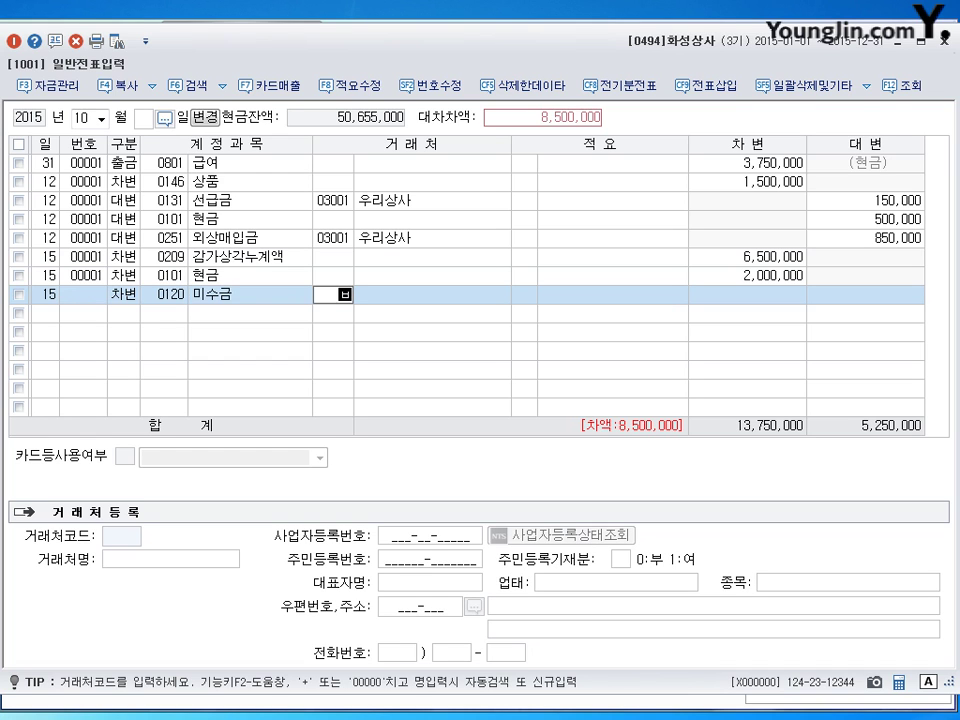
type("흥")
key("Return")
key("Return")
key("Return")
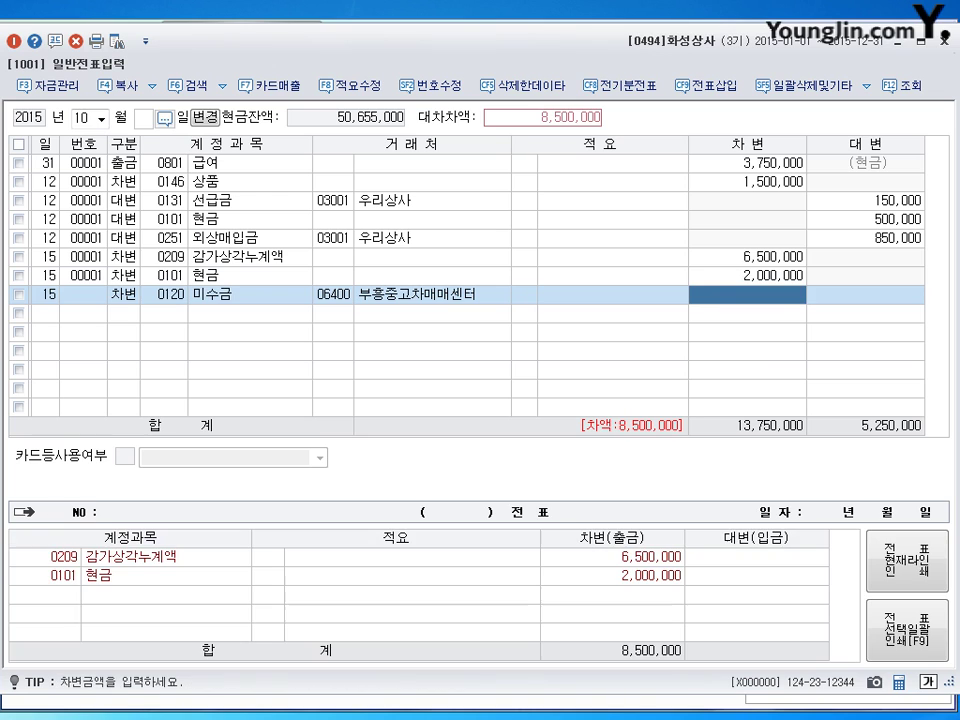
type("5000000")
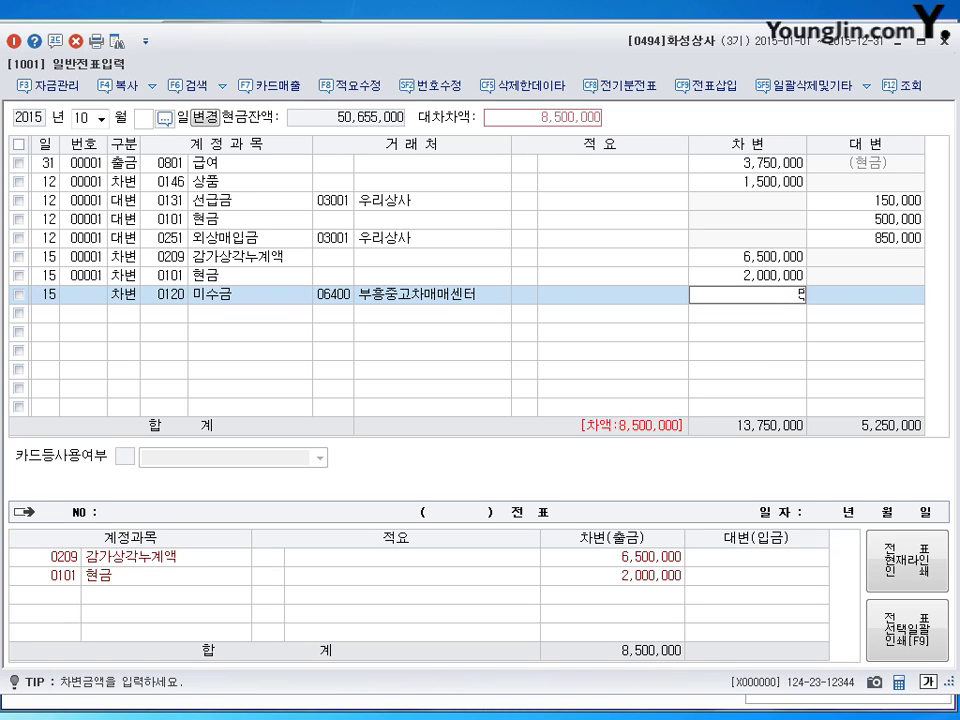
key("Return")
Credit 0208 차량운반구 for 13,000,000.
key("Return")
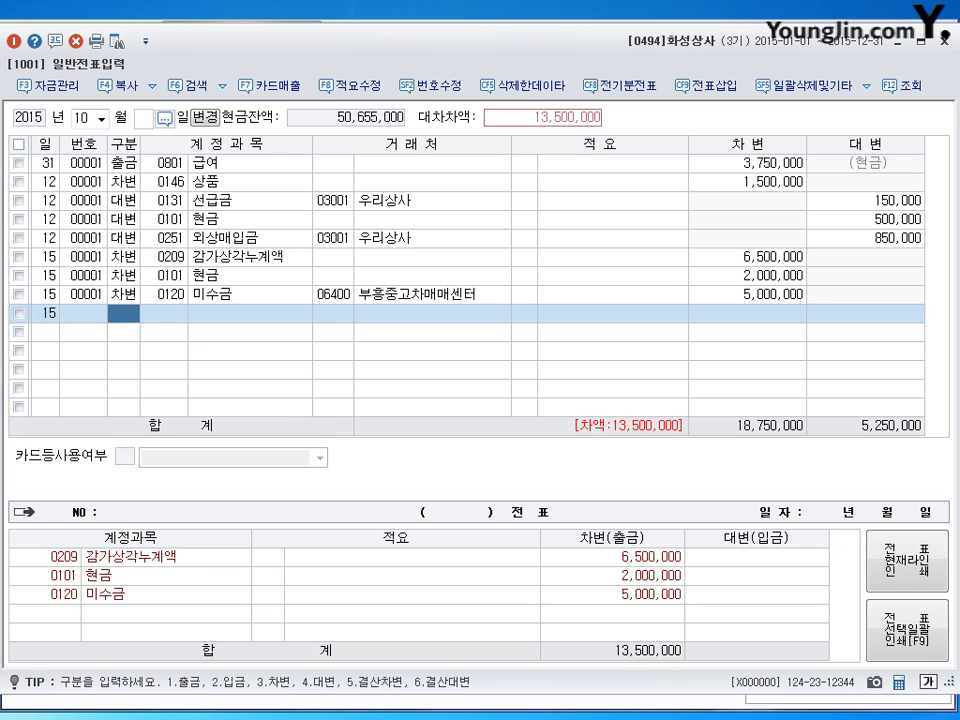
type("4")
key("Return")
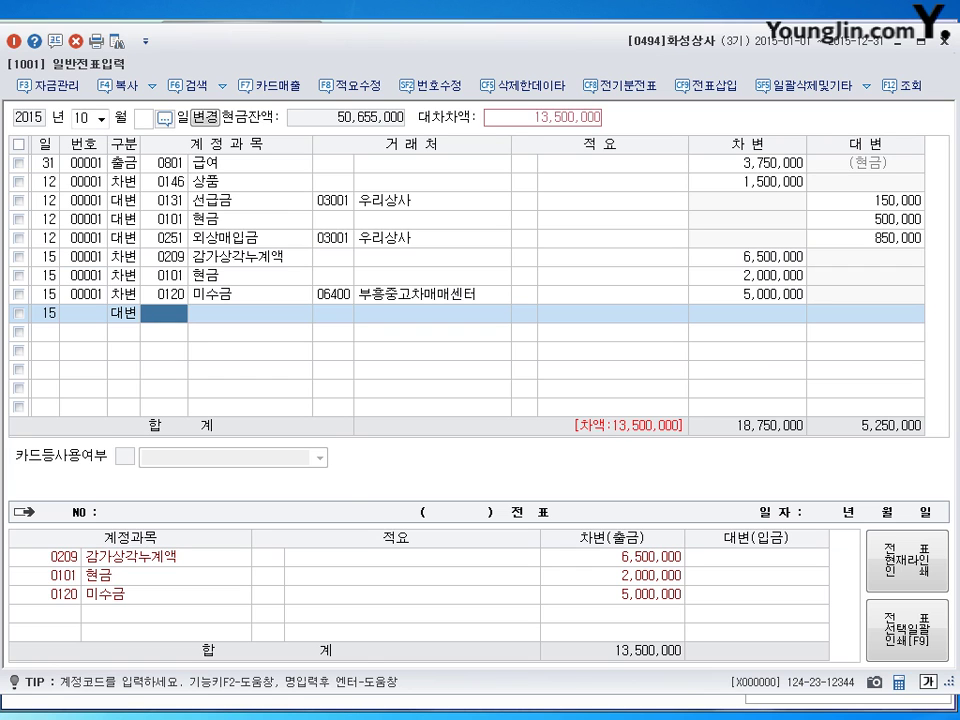
type("208")
key("Return")
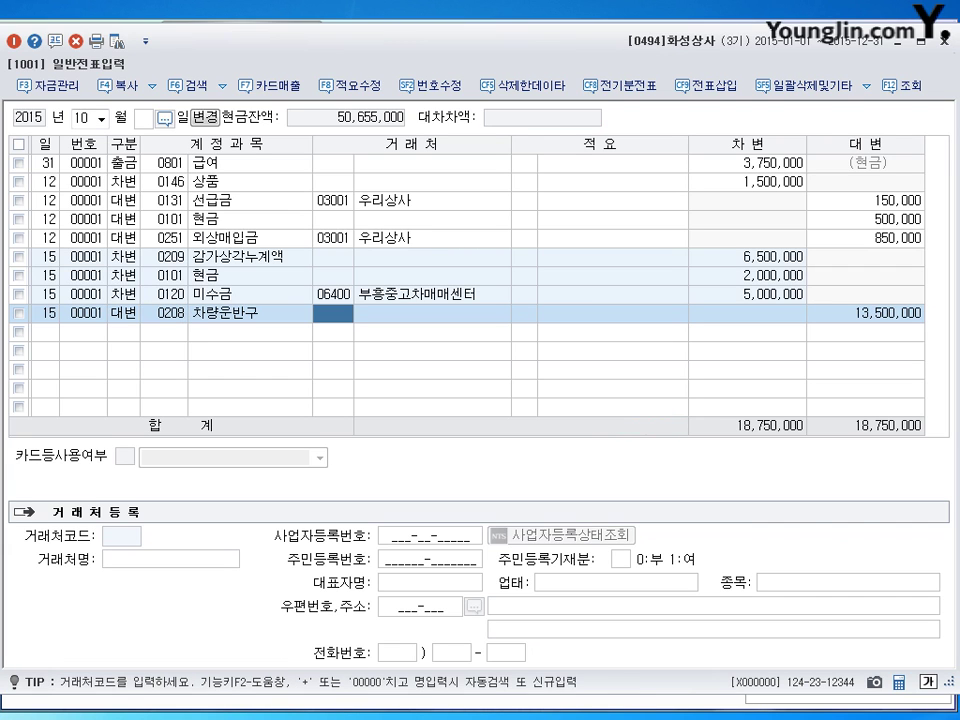
key("Return")
key("Return")
key("Return")
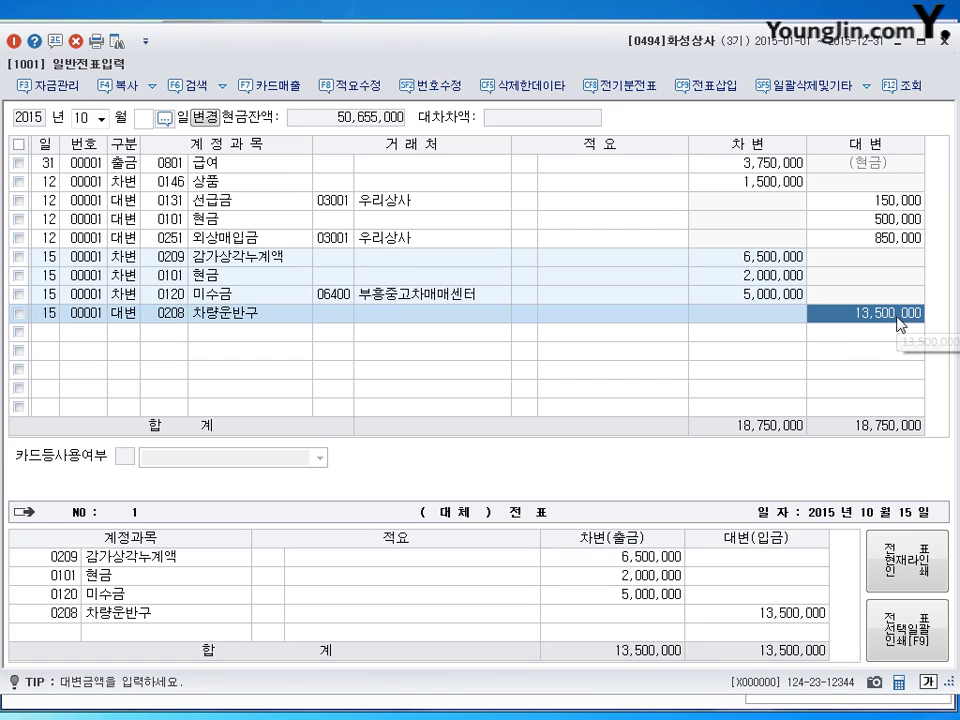
type("13000000")
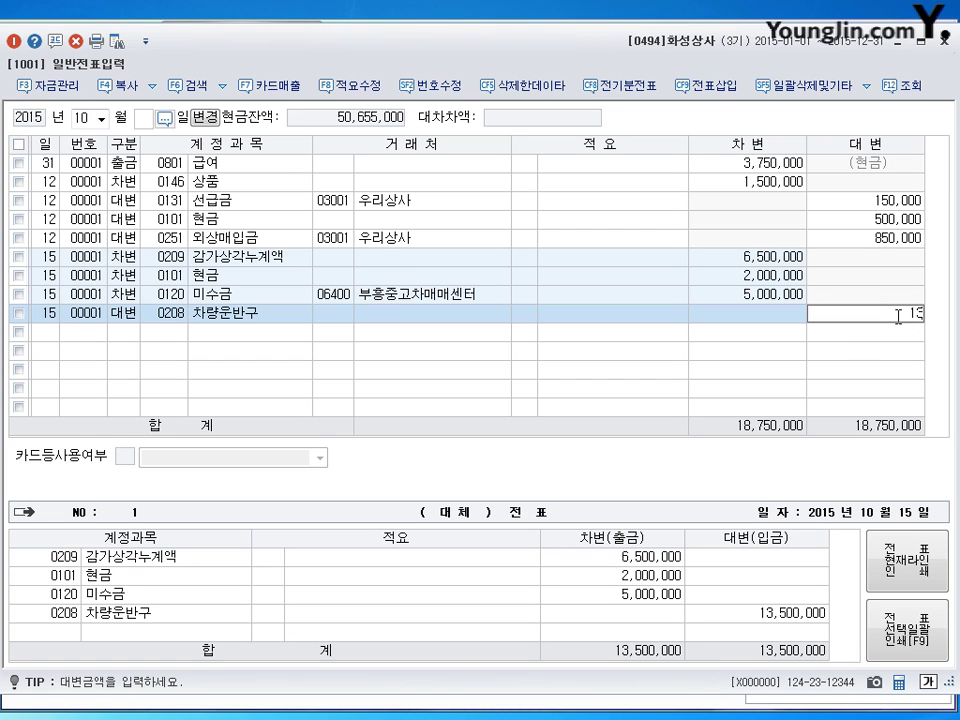
key("Return")
key("Return")
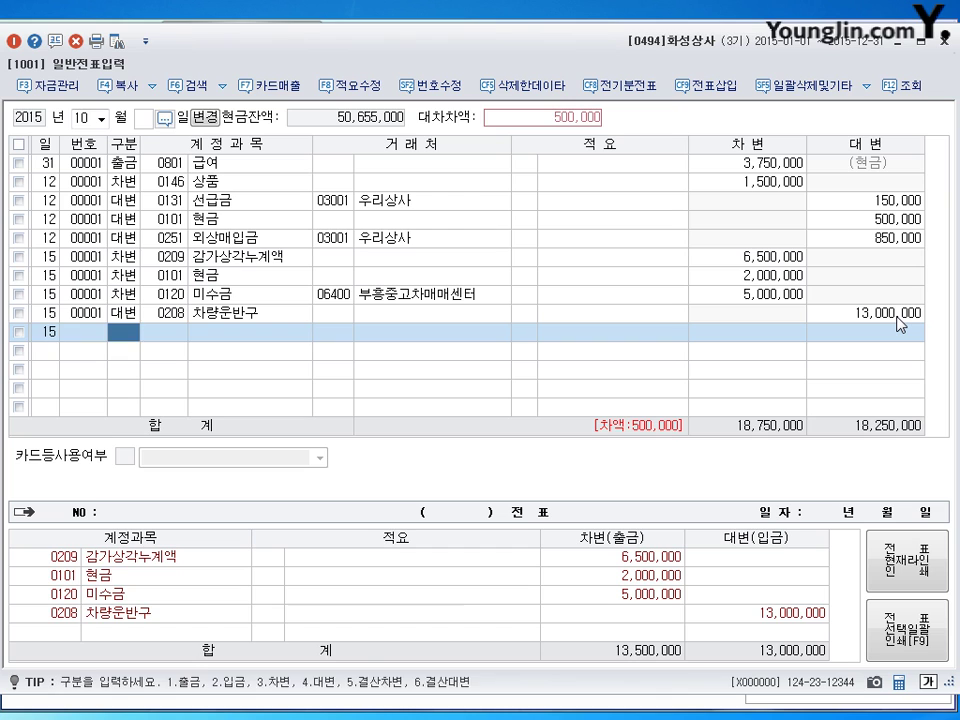
Credit 0914 유형자산처분이익 500,000 to complete the day-15 voucher.
key("4")
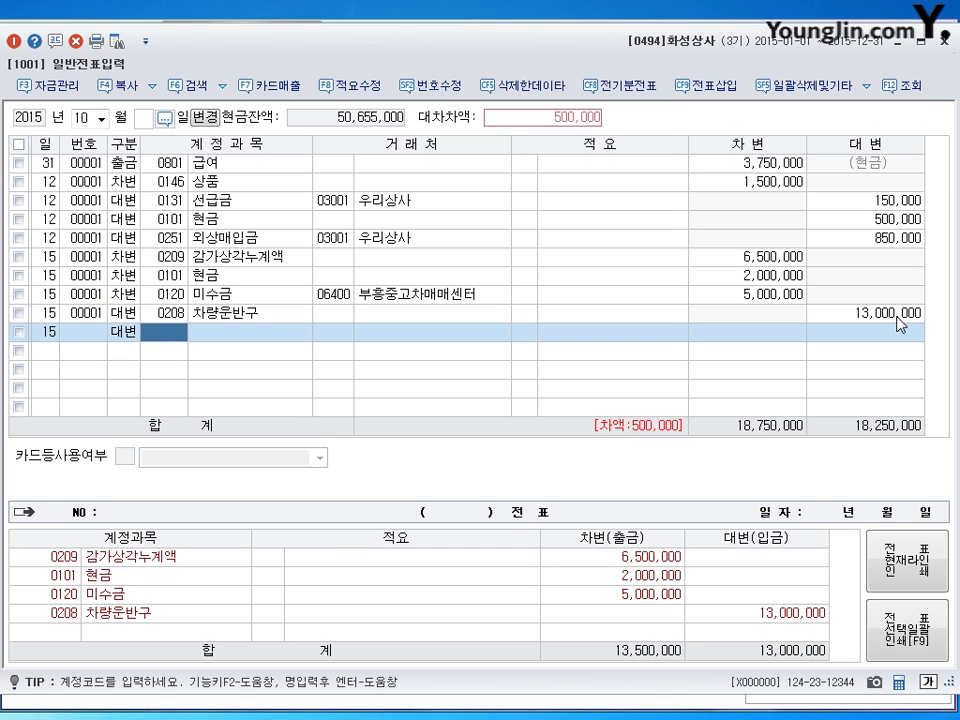
type("0914")
key("Return")
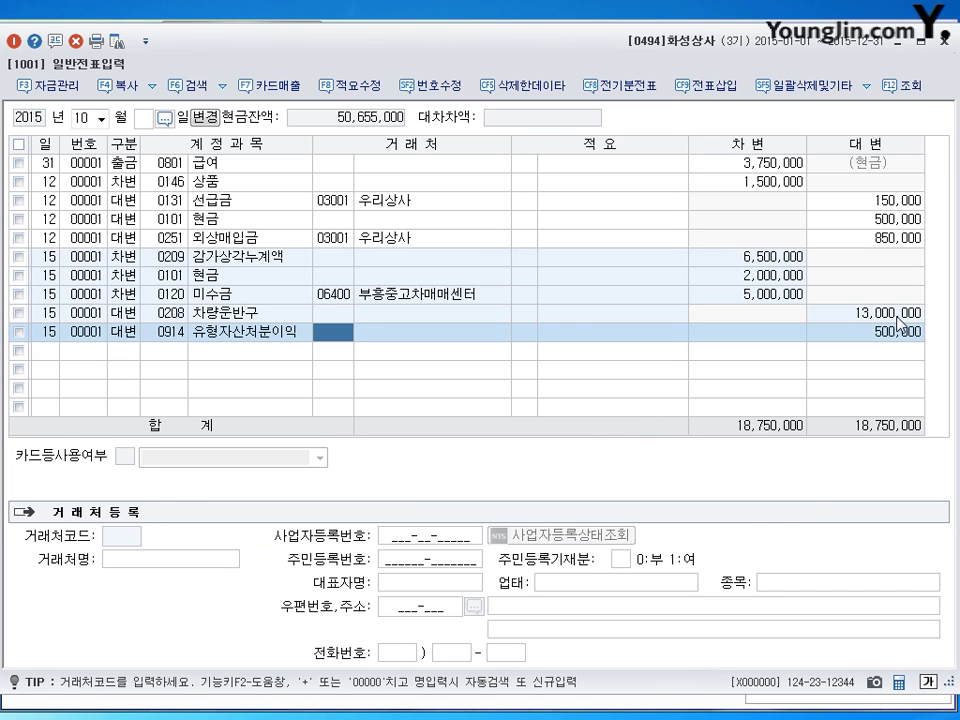
key("Return")
key("Return")
key("Return")
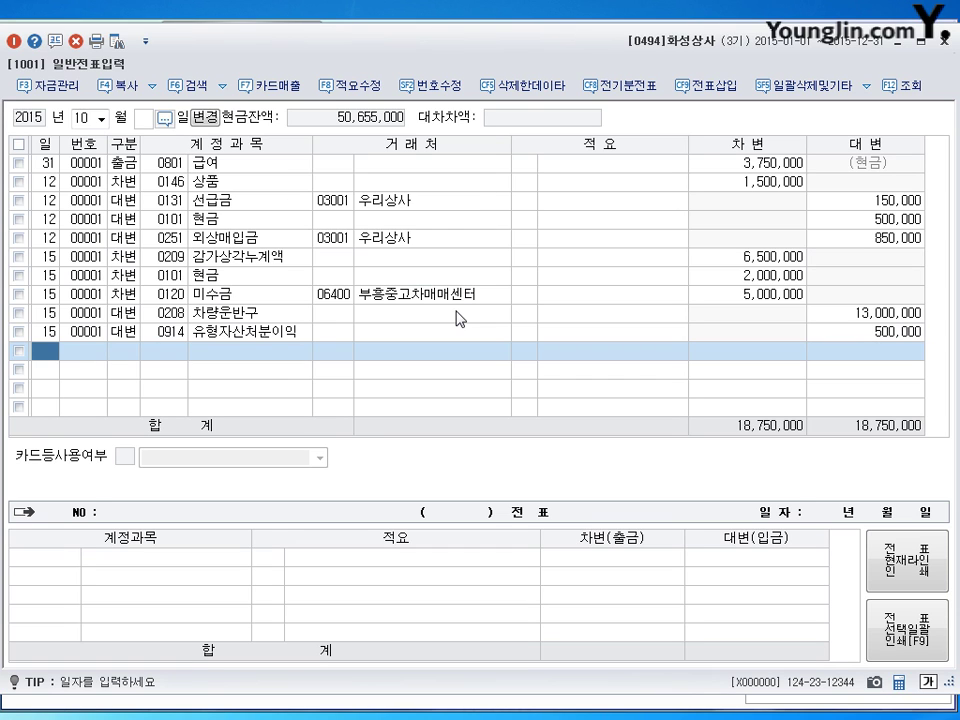
left_click(230, 260)
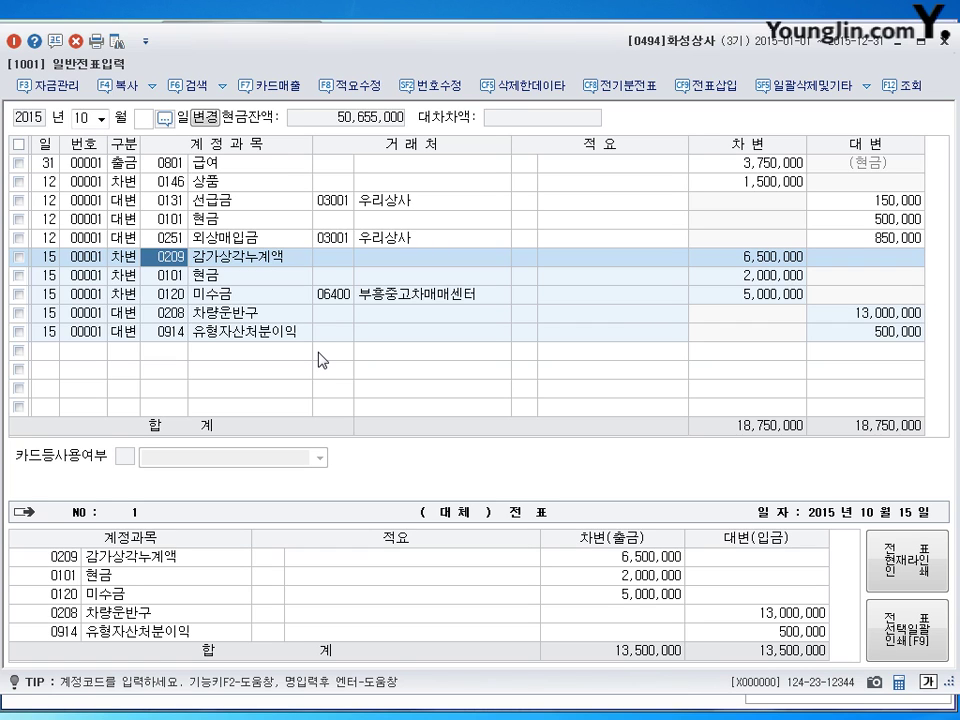
key("Down")
key("Down")
key("Down")
key("Down")
key("Down")
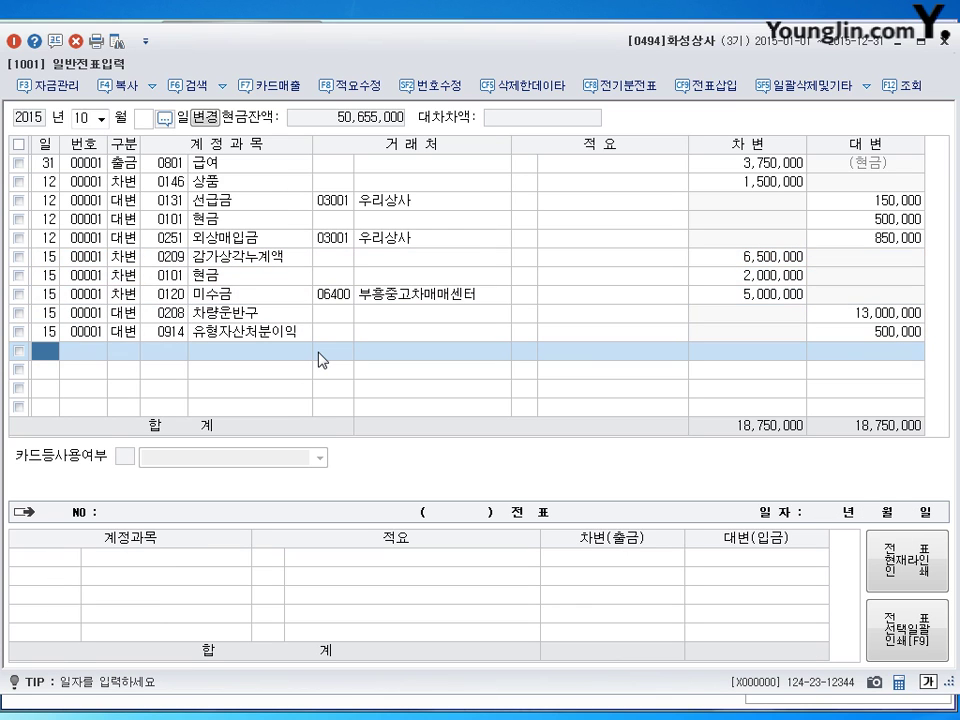
On day 21, debit 0813 접대비 for 100,000.
type("21")
key("Return")
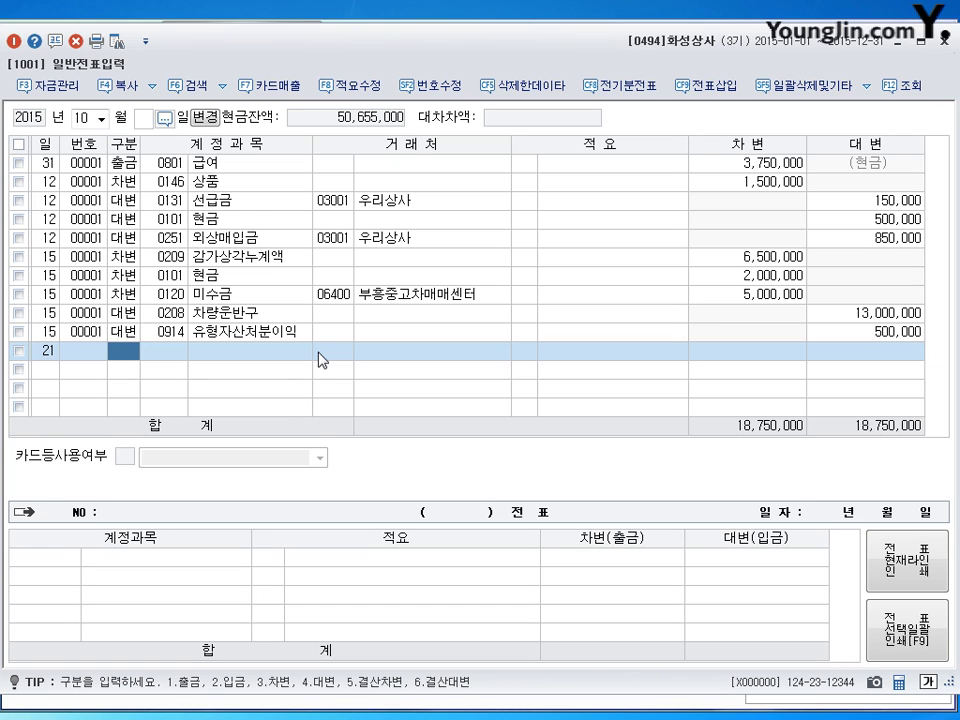
type("3")
key("Return")
type("0813")
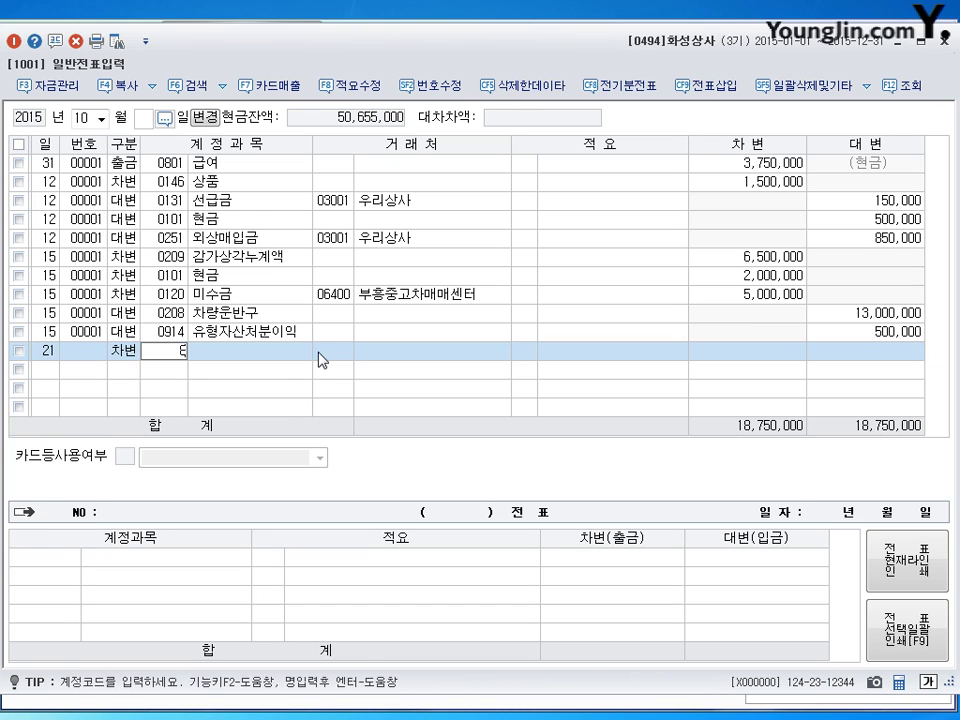
key("Return")
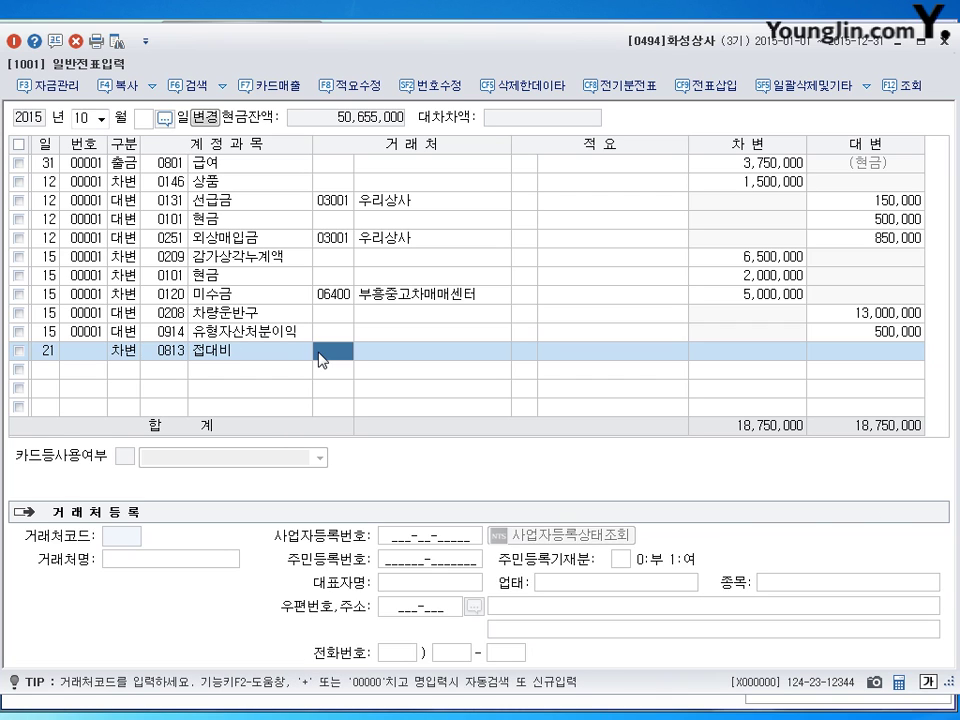
key("Return")
key("Return")
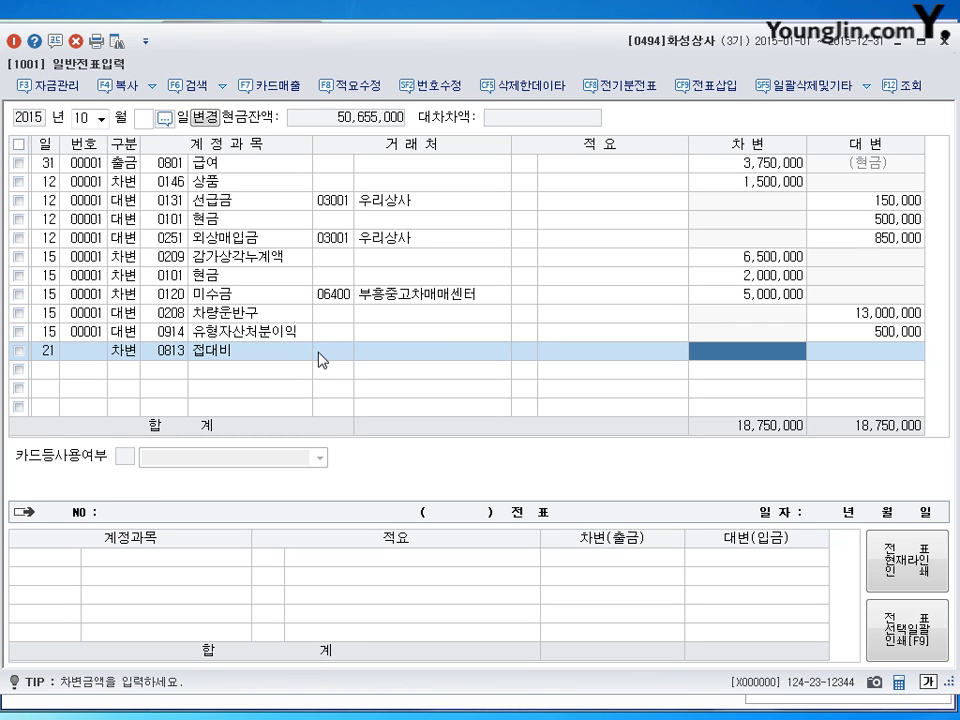
type("100")
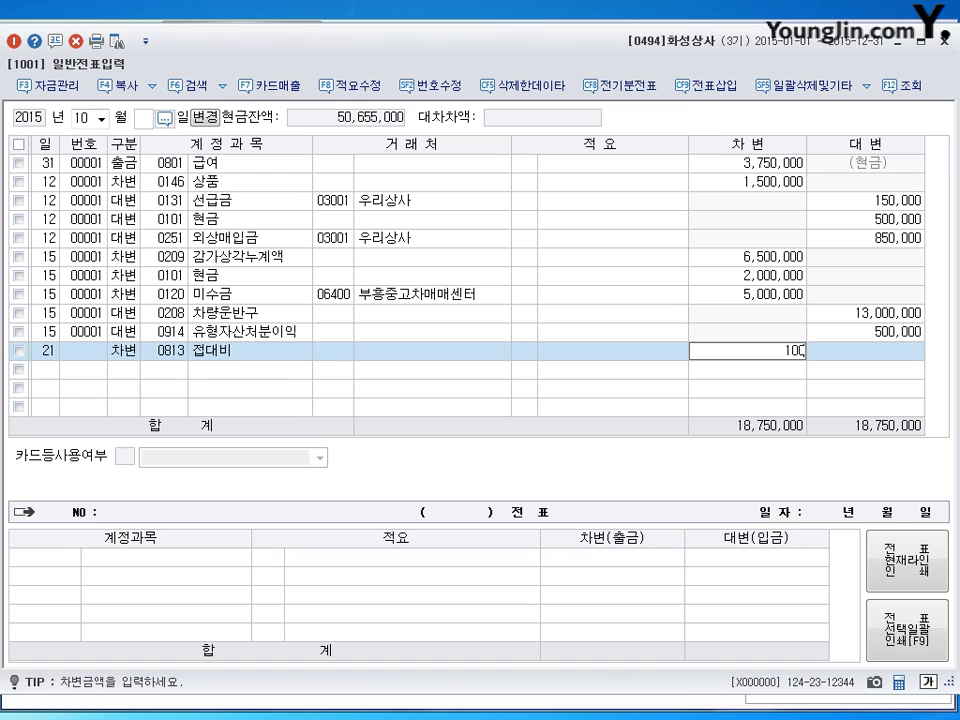
key("plus")
Credit 0103 보통예금 100,000 to balance the voucher.
key("Return")
type("4")
key("Return")
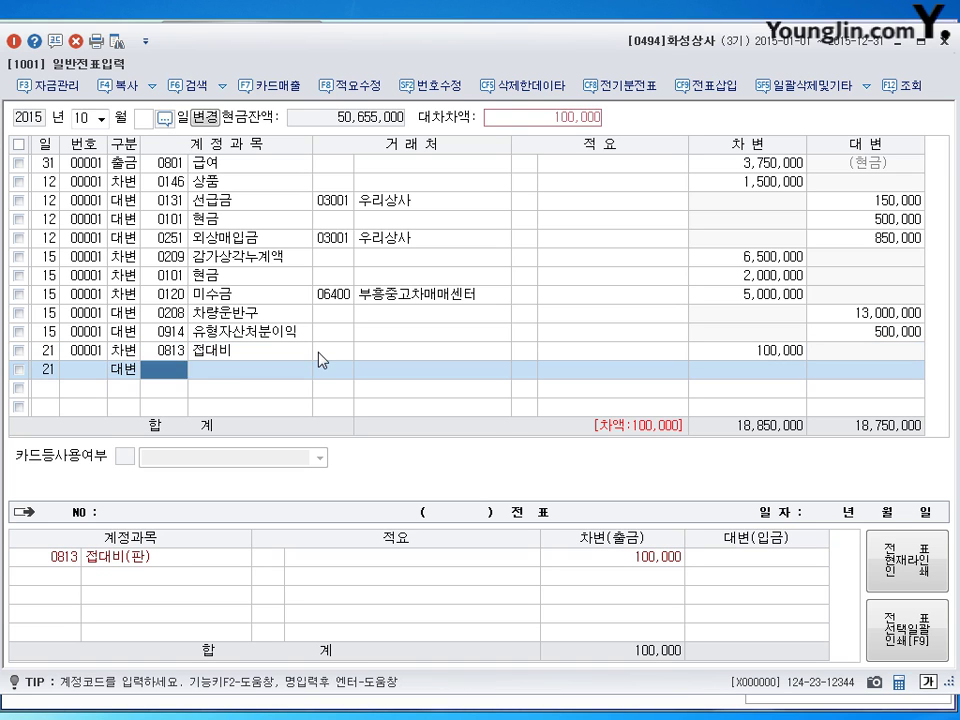
type("103")
key("Return")
key("Return")
key("Return")
key("Return")
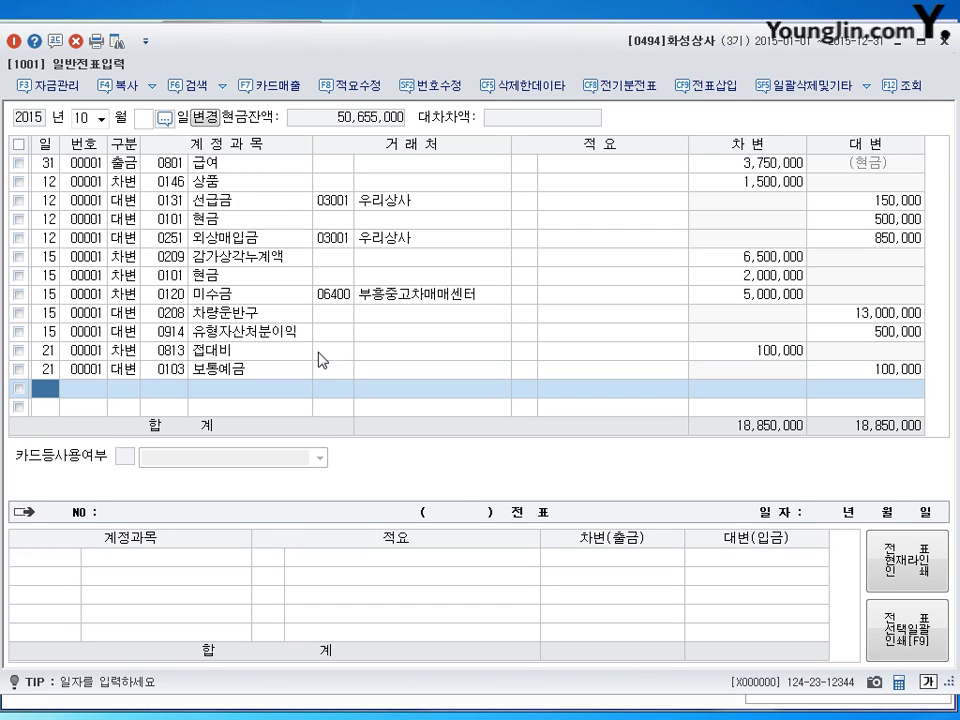
key("shift+Tab")
Enter a November 14 cash payment of 120,000 to 0814 통신비, then begin a 23rd-day entry.
type("11")
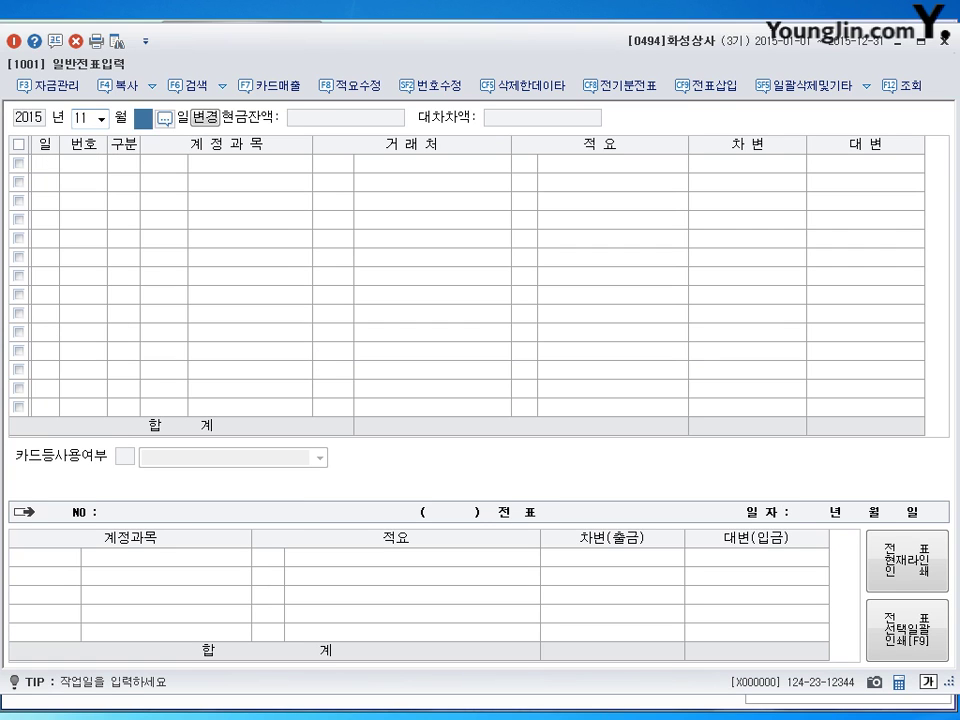
key("Return")
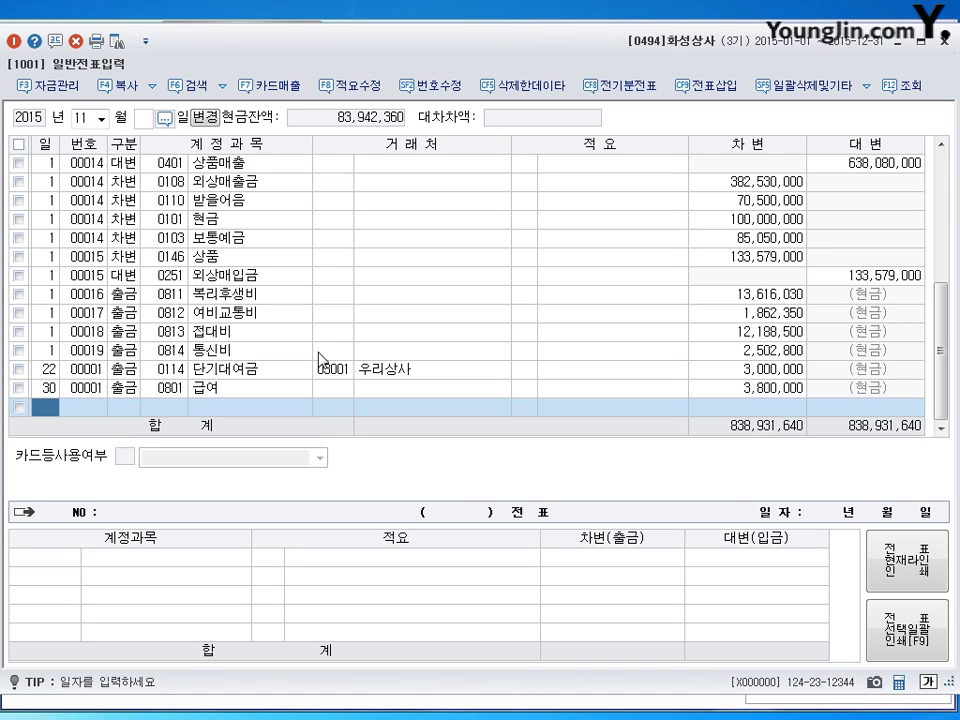
type("14")
key("Return")
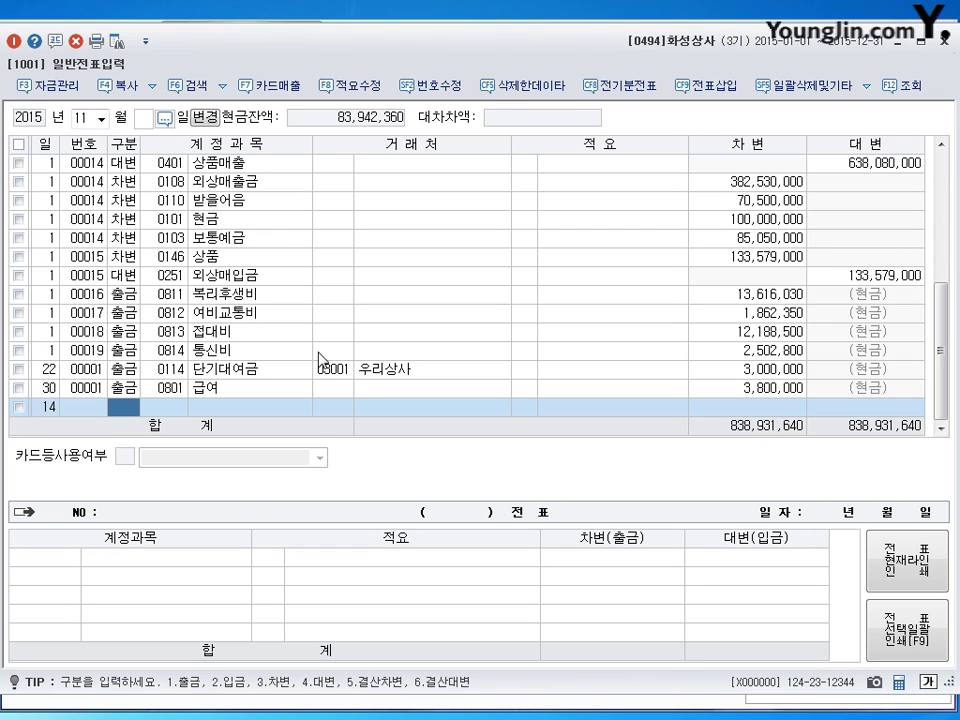
type("1")
key("Return")
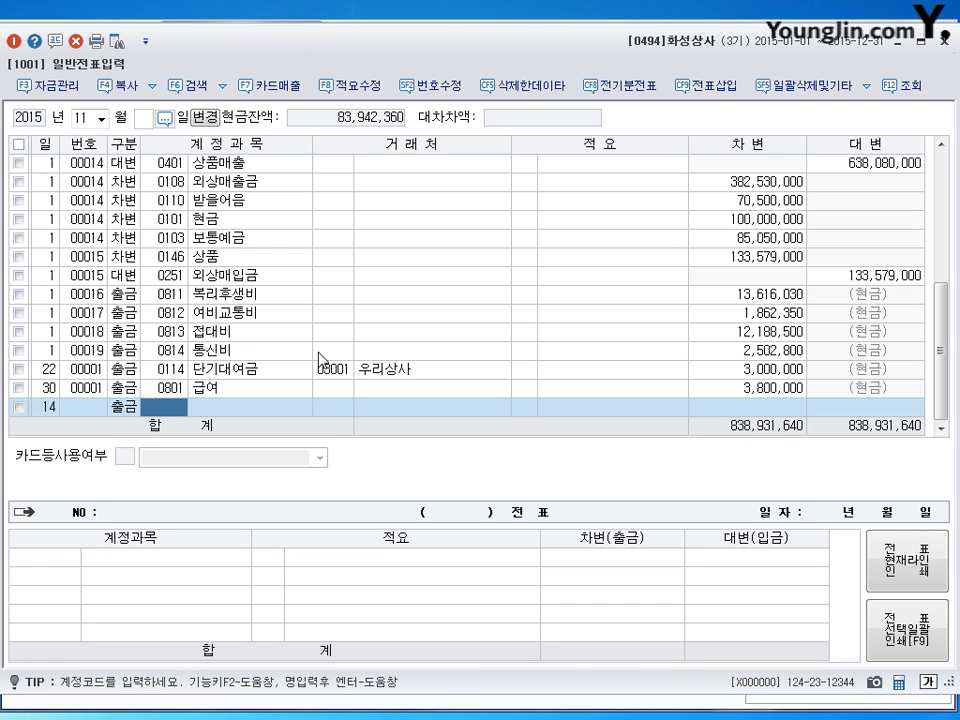
type("814")
key("Return")
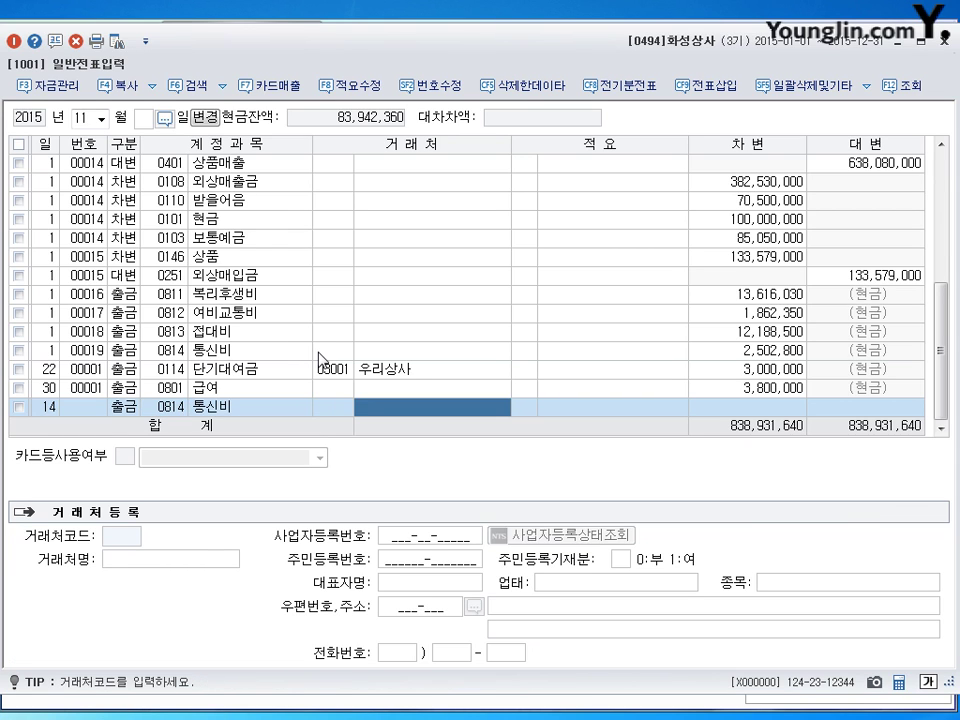
key("Return")
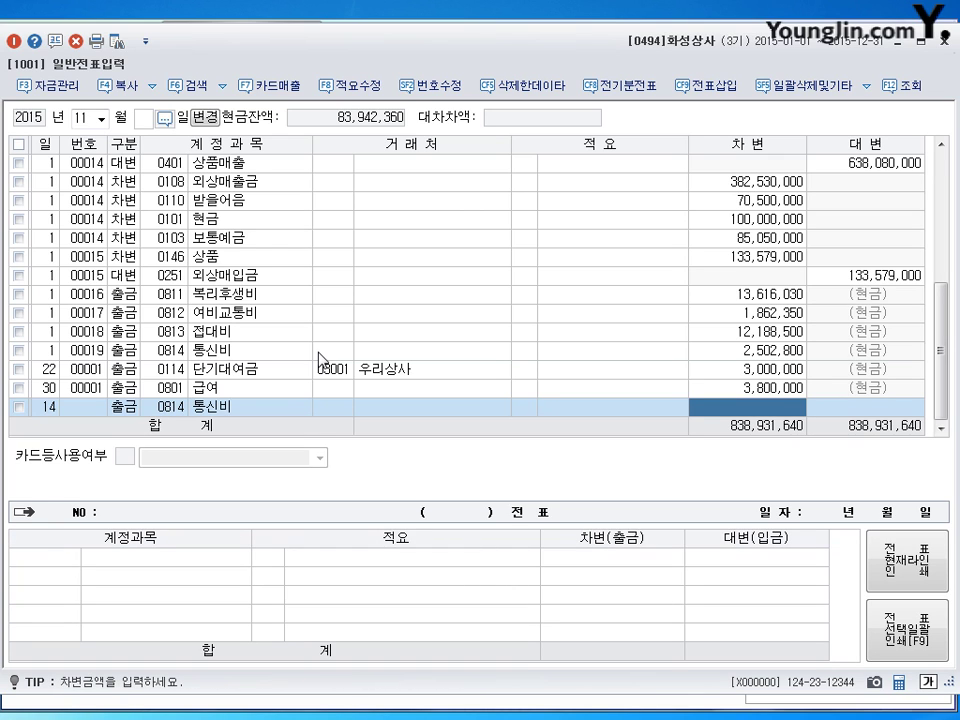
type("1200000")
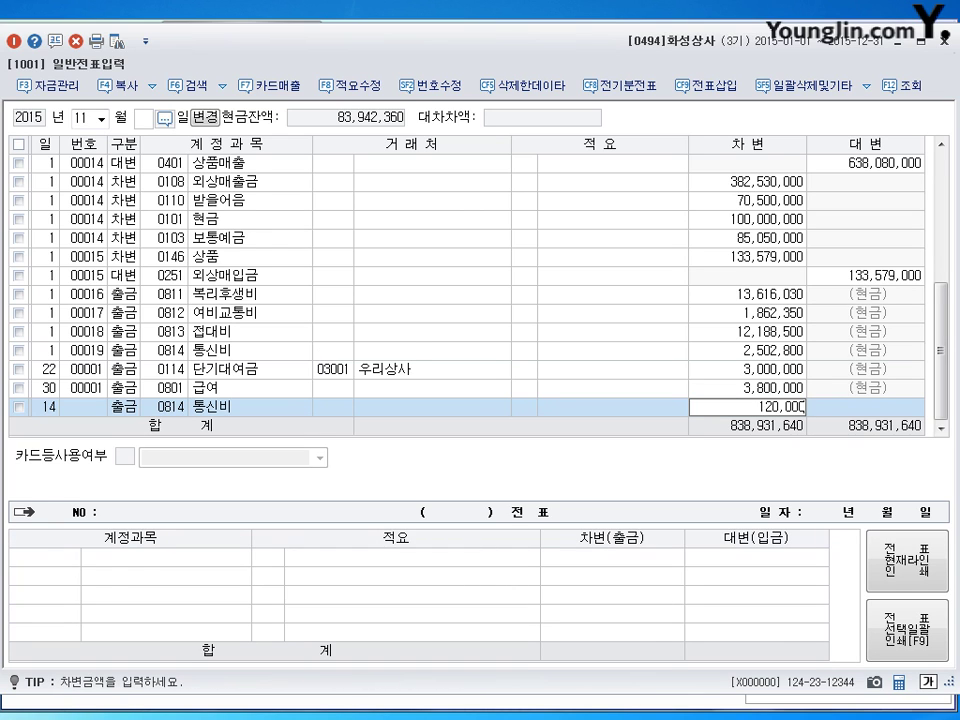
key("Return")
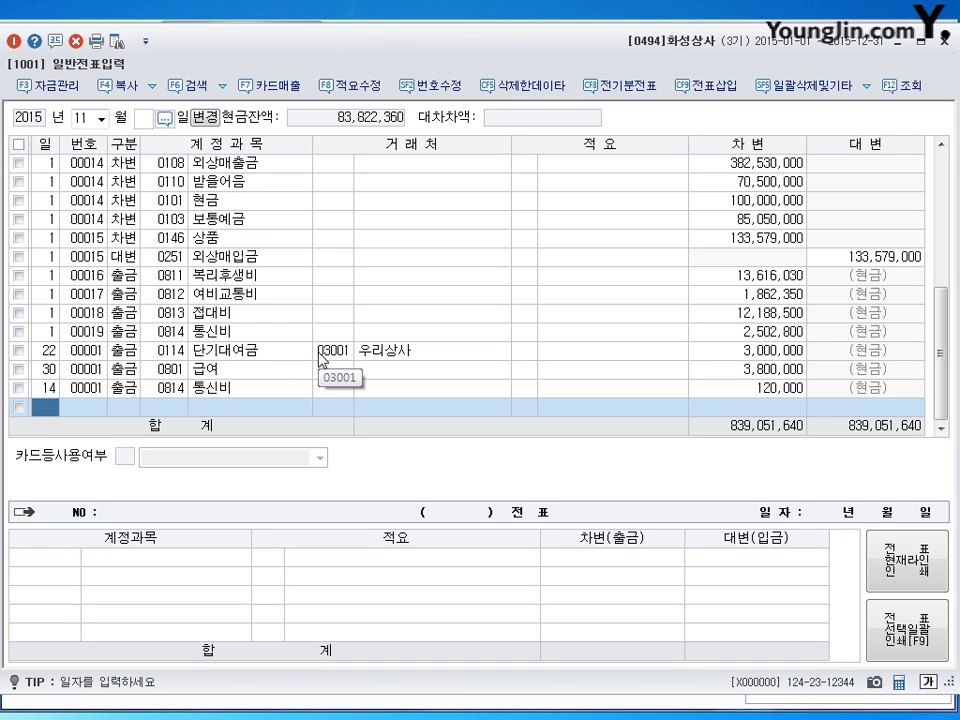
type("23")
key("Return")
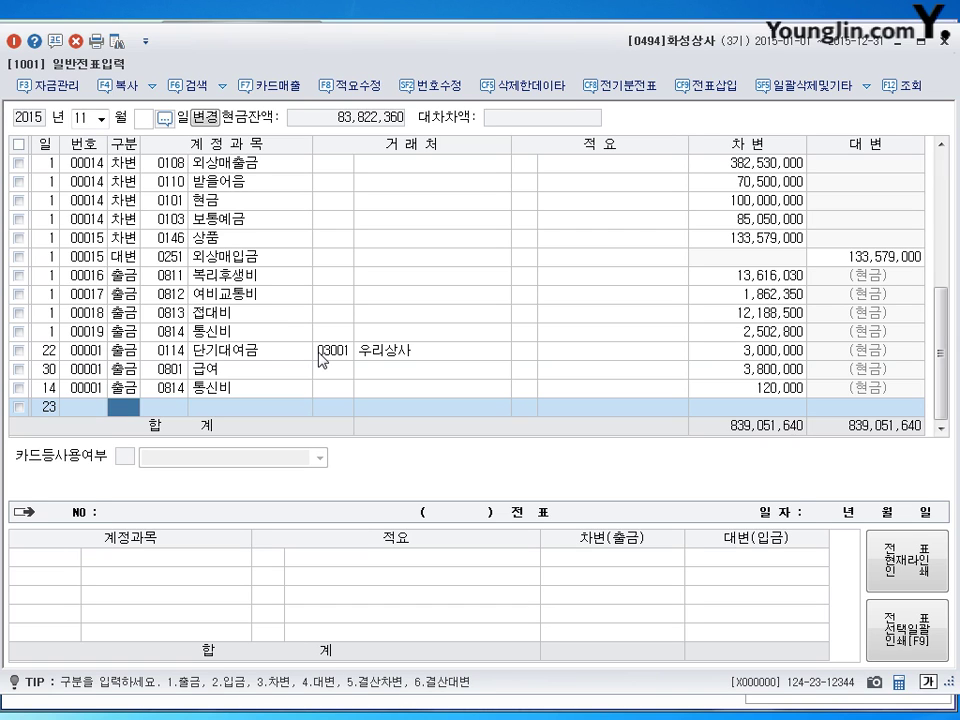
Debit 0817 세금과공과 60,000 and 0338 인출금 80,000 on the November 23 voucher.
type("3")
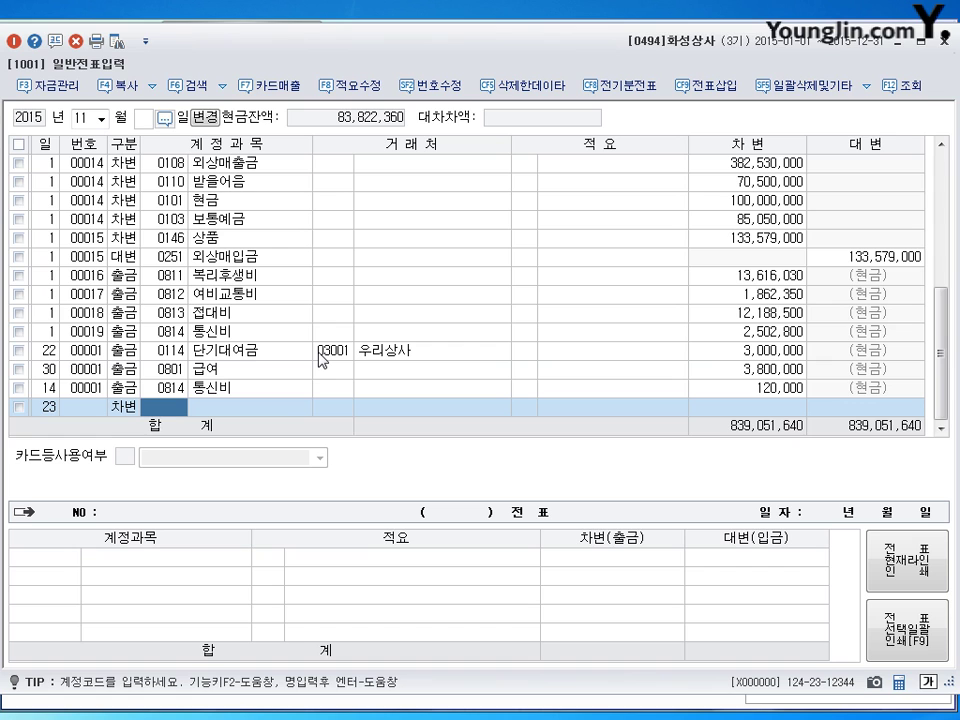
type("0817")
key("Return")
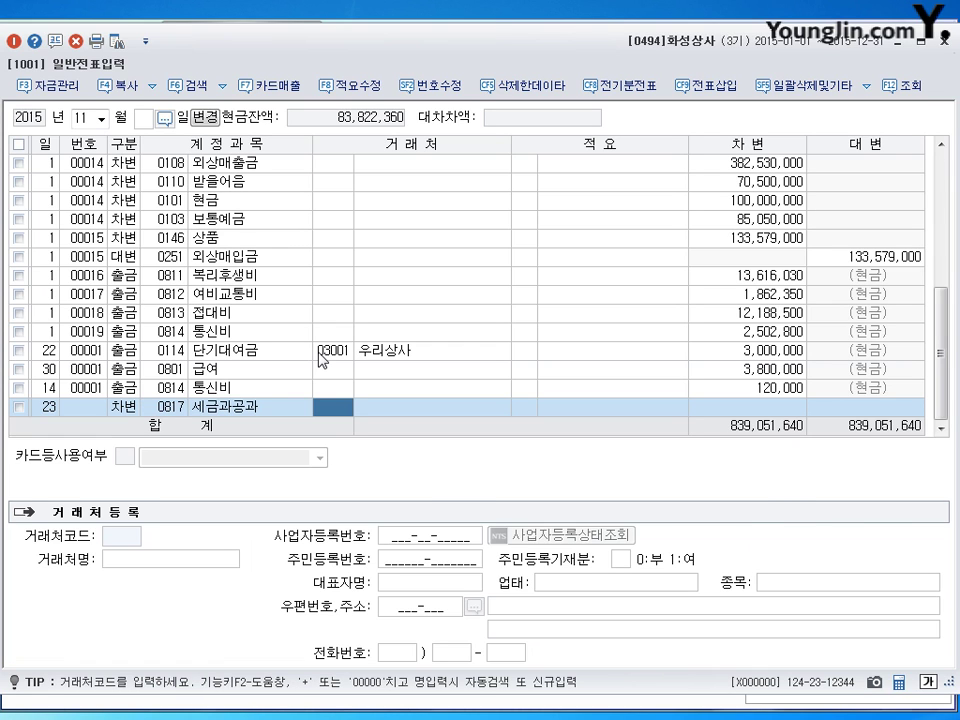
key("Return")
key("Return")
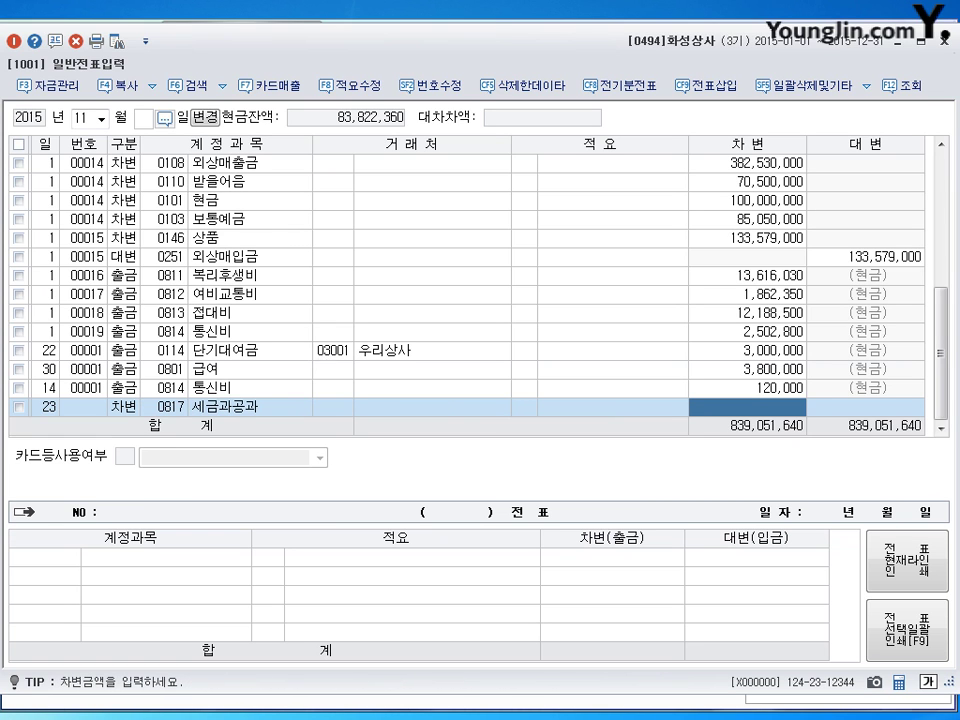
type("600000")
key("Return")
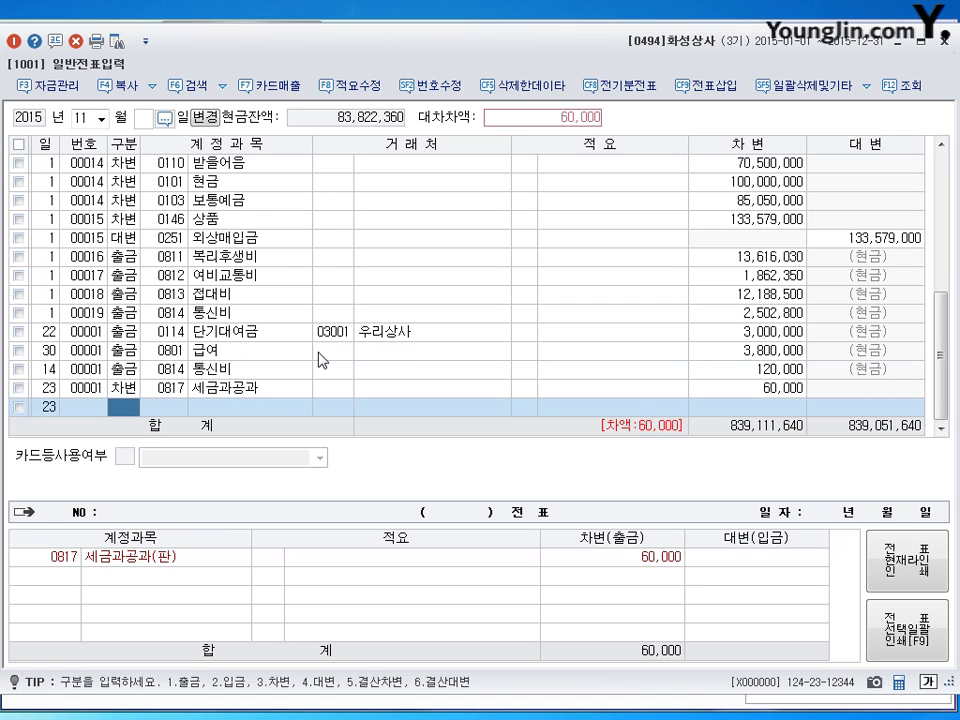
type("3")
key("Return")
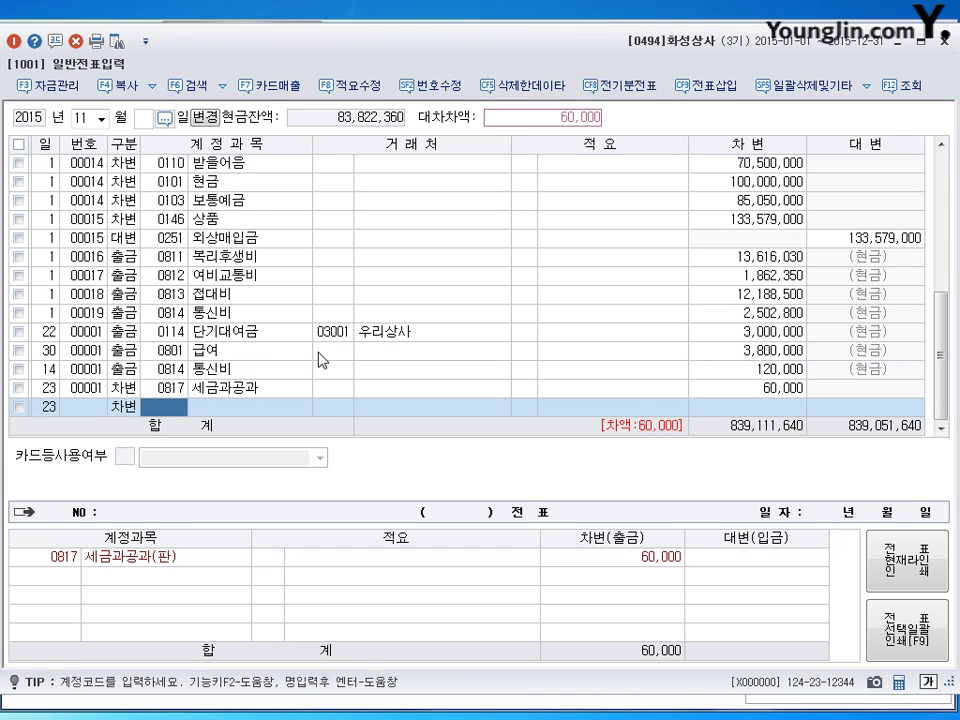
type("338")
key("Return")
key("Return")
key("Return")
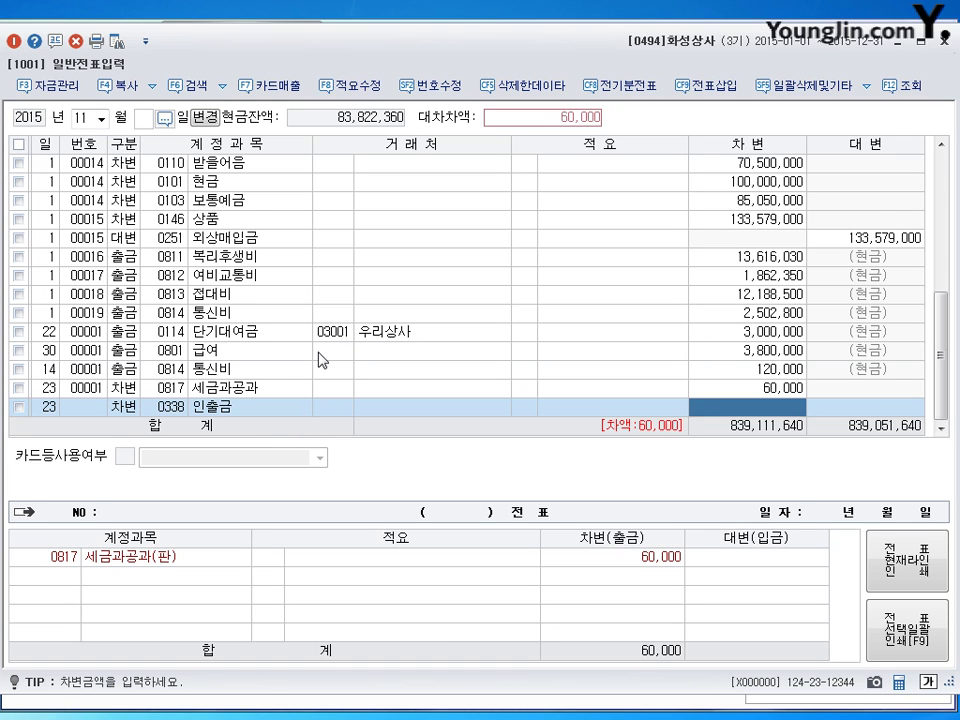
type("800000")
key("Return")
Credit 0101 현금 140,000 to balance the voucher.
type("4")
key("Return")
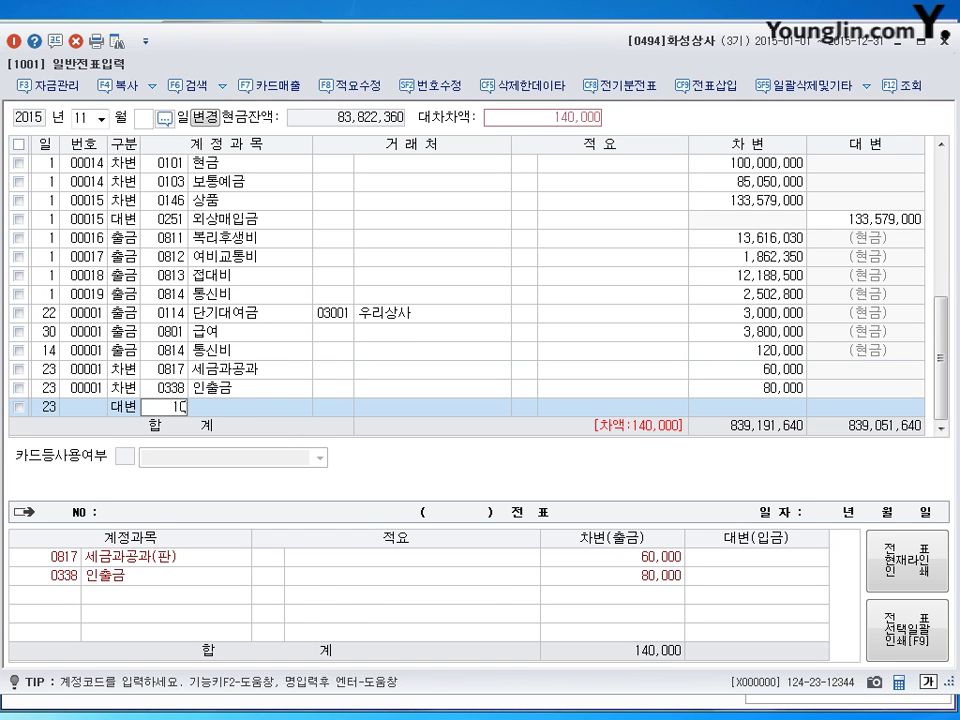
type("101")
key("Return")
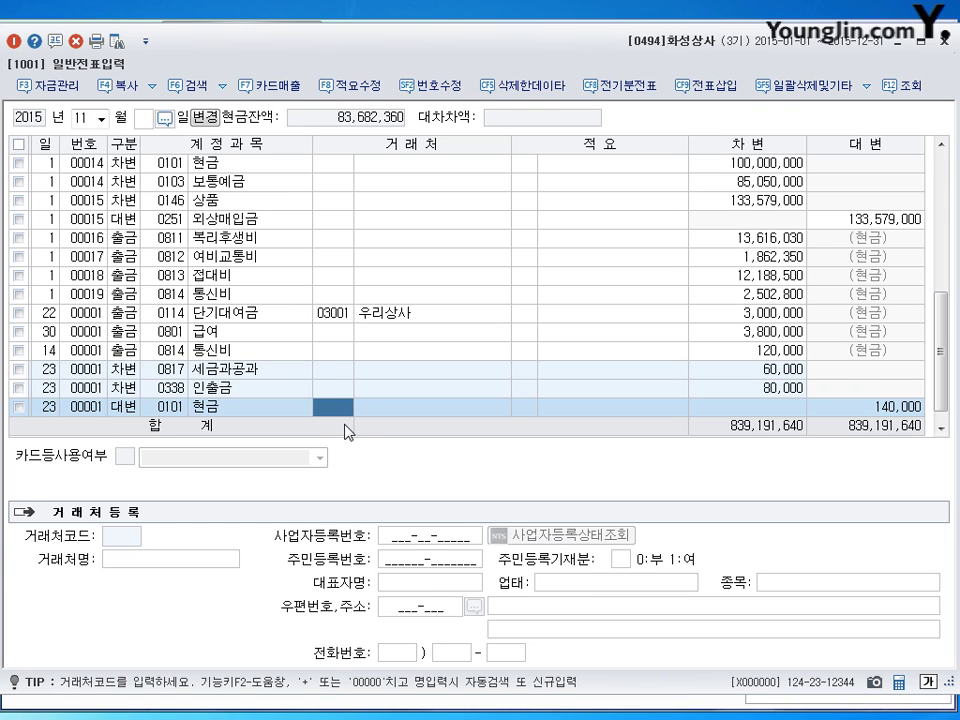
key("Return")
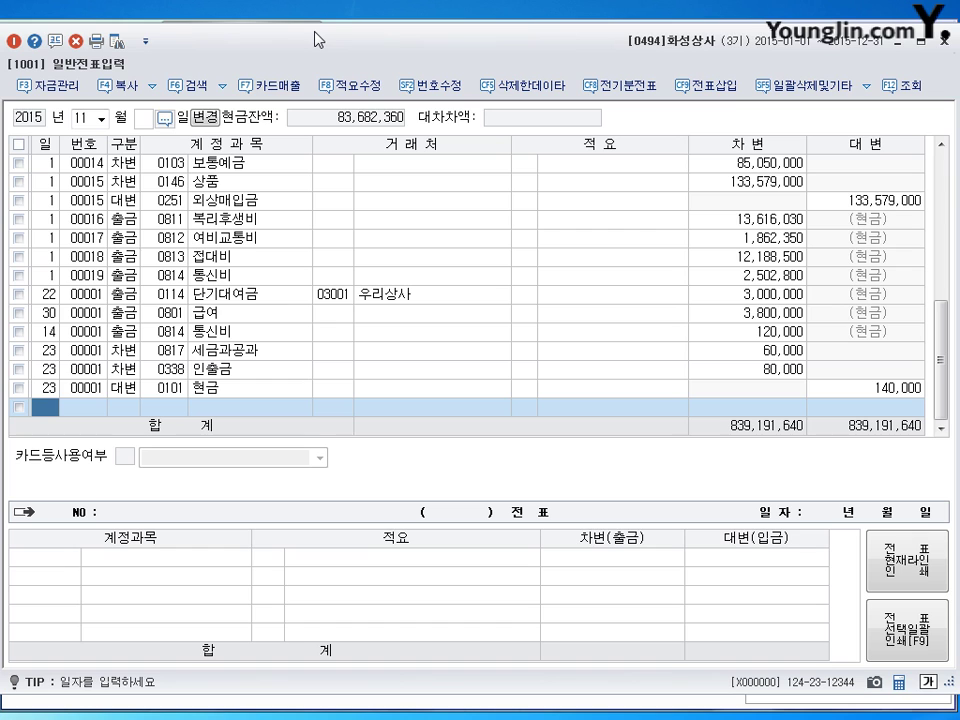
Open the August 8 voucher 00001 and review its 60,000 entries.
left_click(86, 117)
type("8")
key("Return")
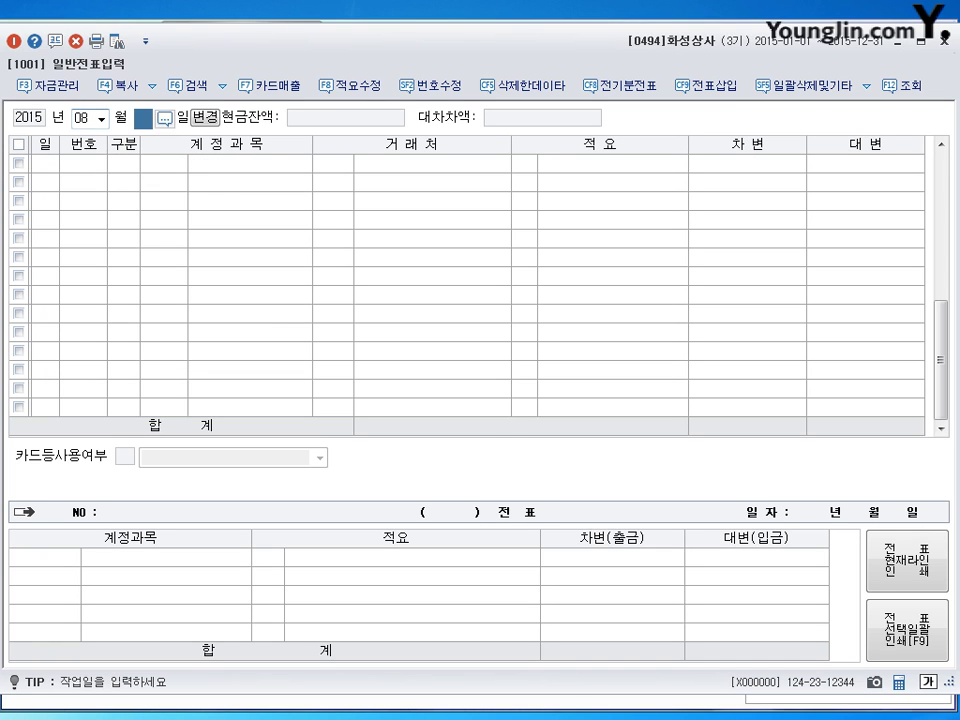
type("8")
key("Return")
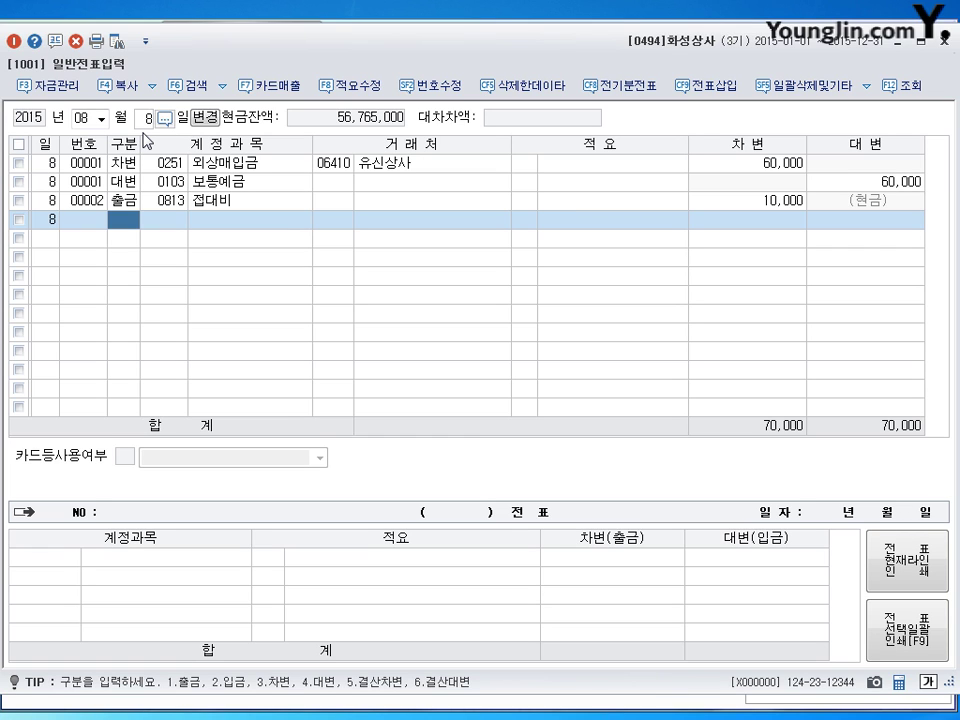
left_click(308, 188)
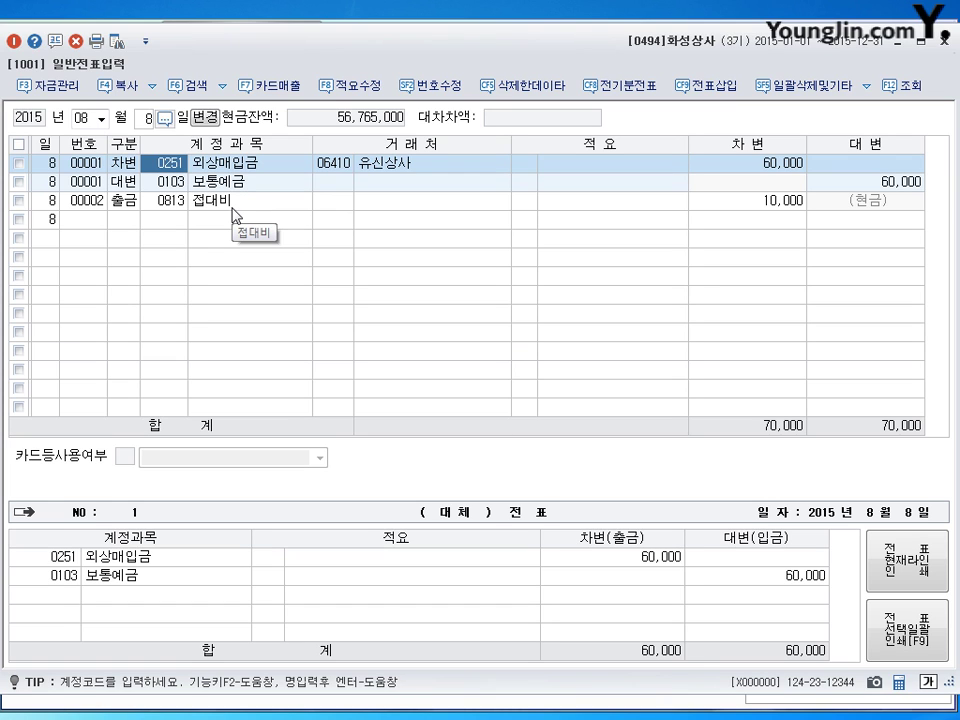
left_click(866, 184)
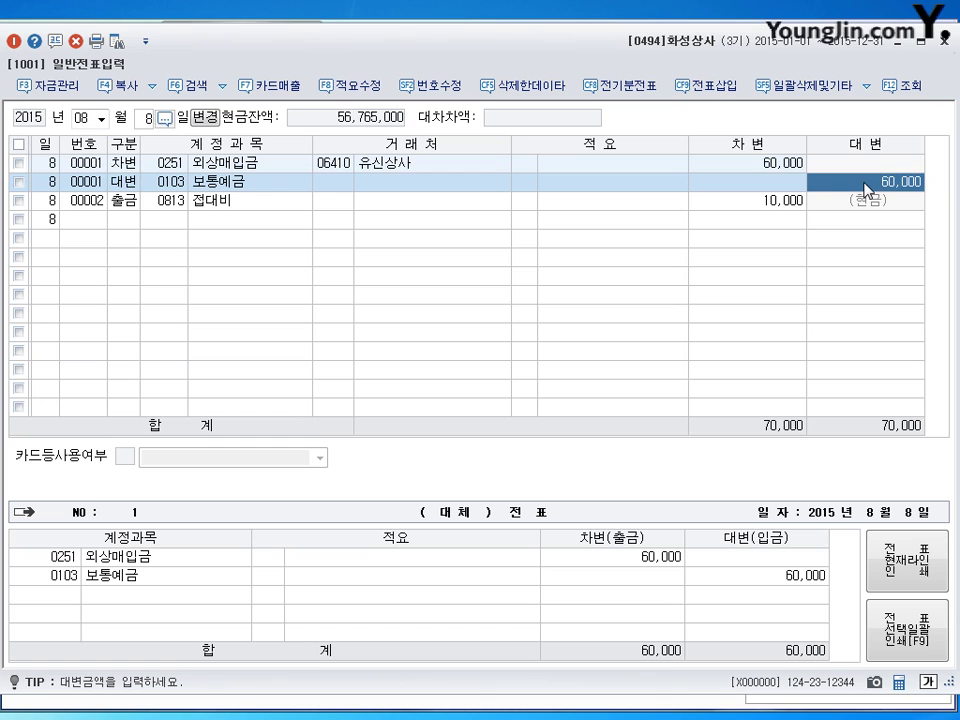
Reduce the 외상매입금 debit to 59,000 and insert a 0831 수수료비용 1,000 debit line.
left_click(767, 167)
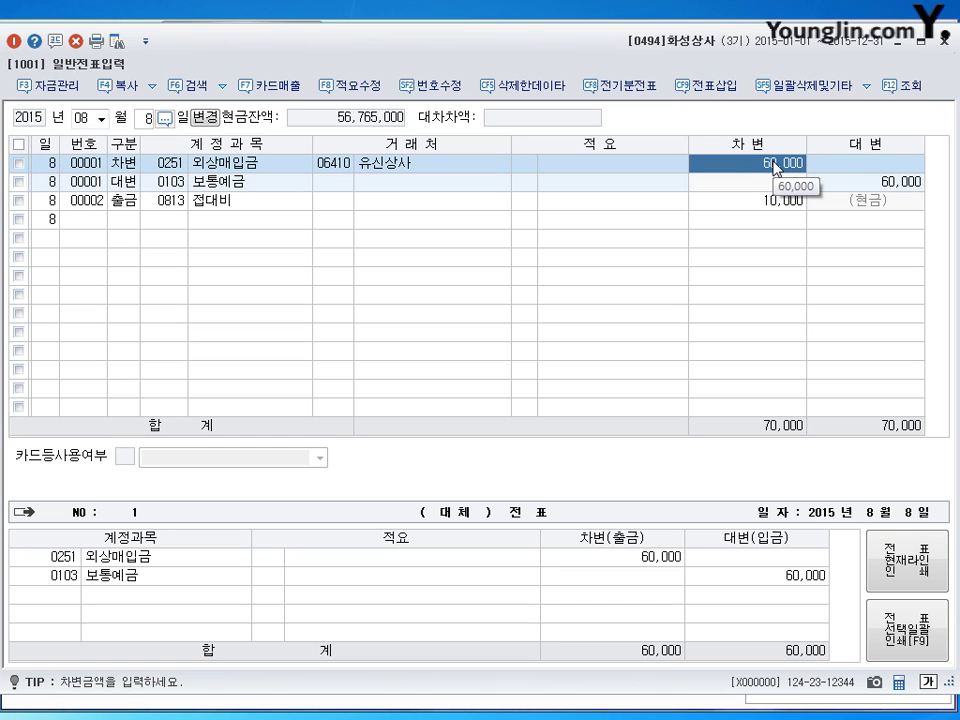
type("59000")
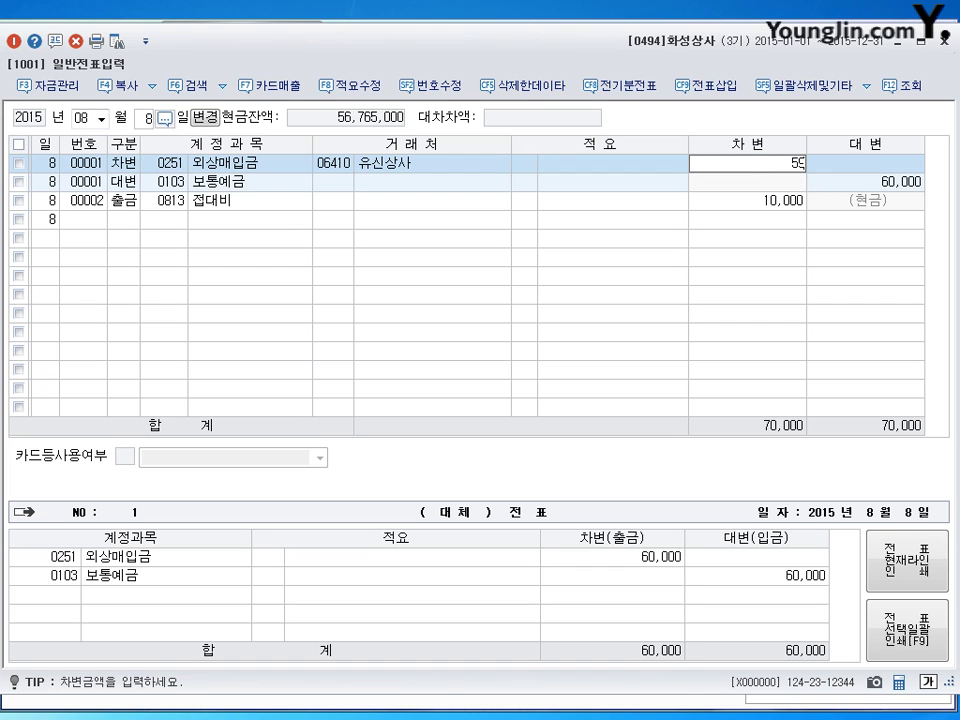
key("Return")
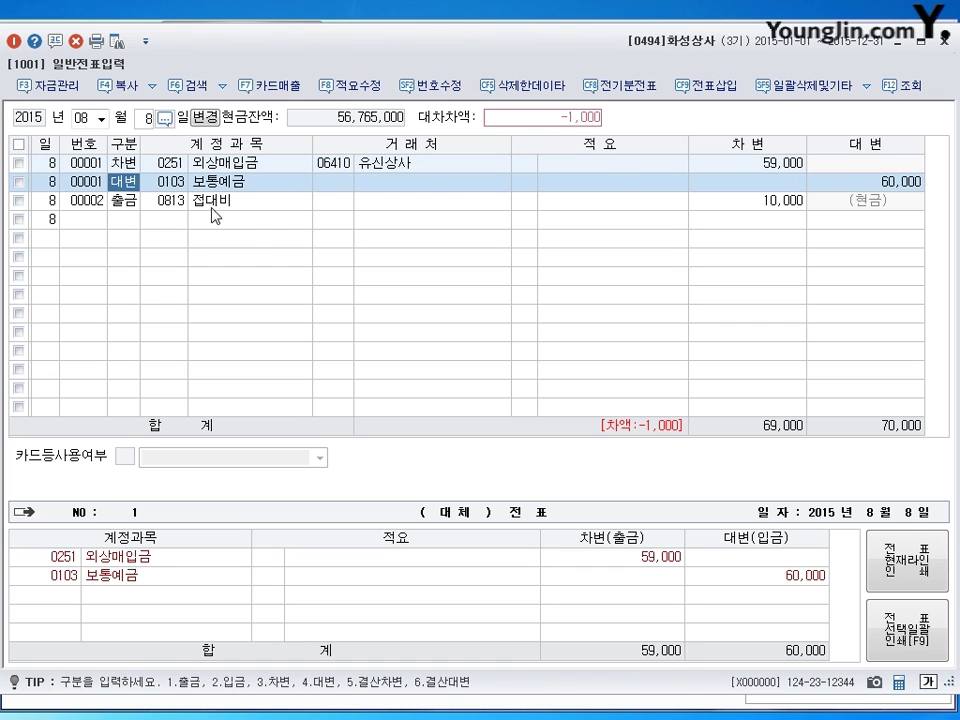
left_click(714, 94)
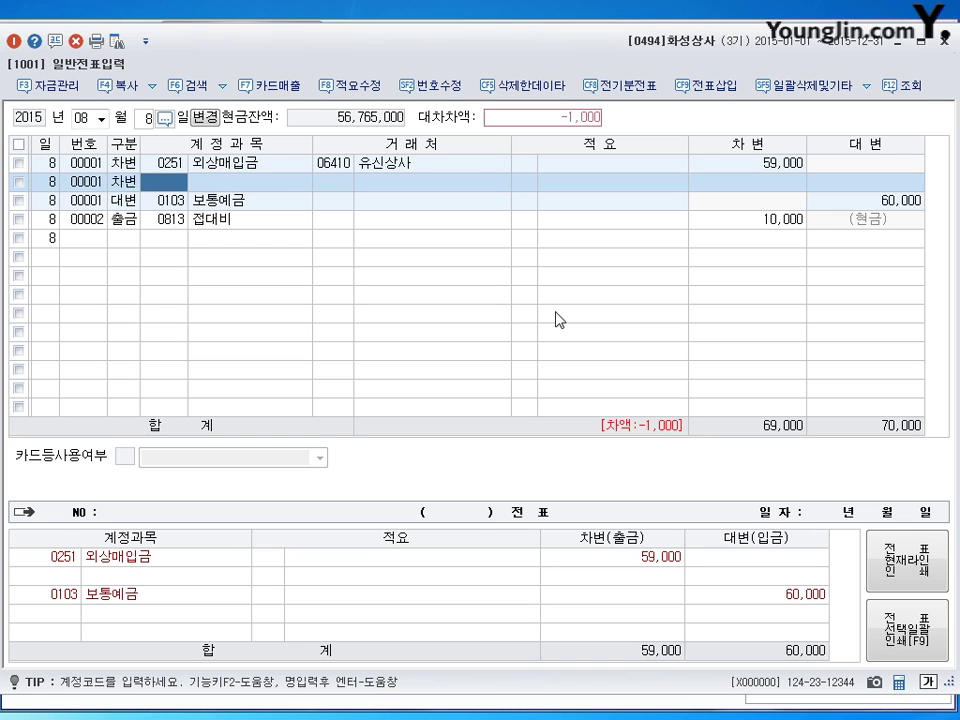
type("831")
key("Return")
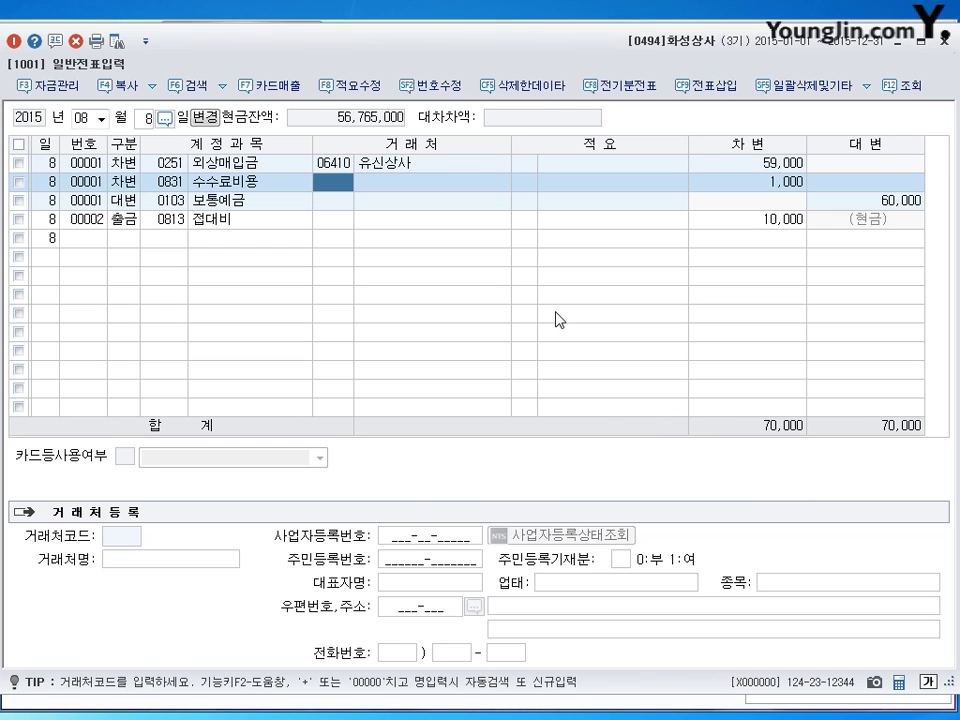
key("Down")
key("Down")
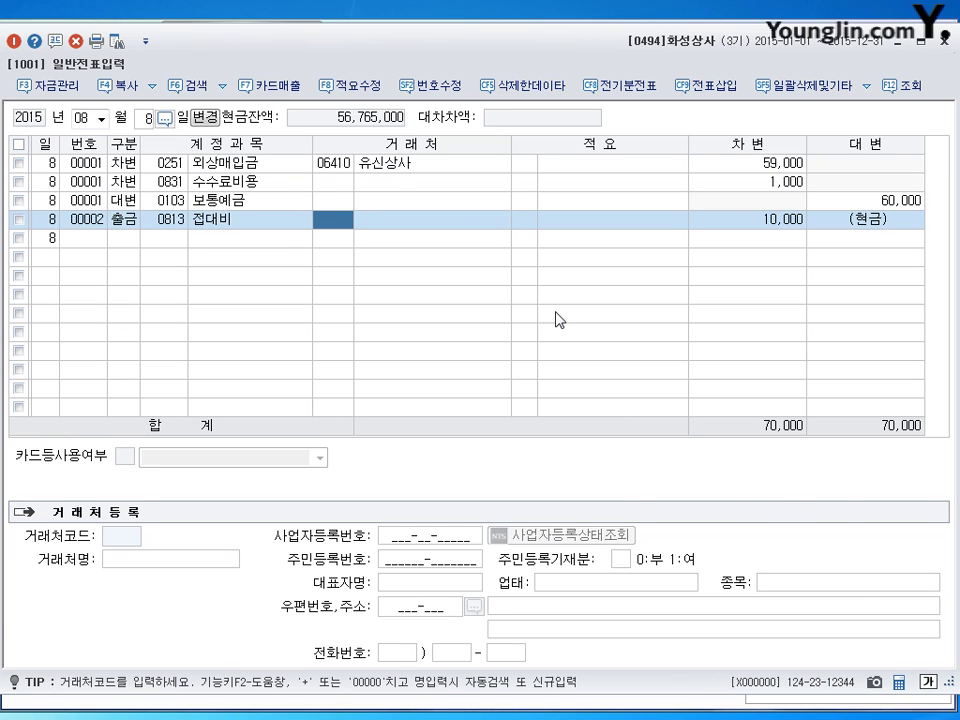
key("Down")
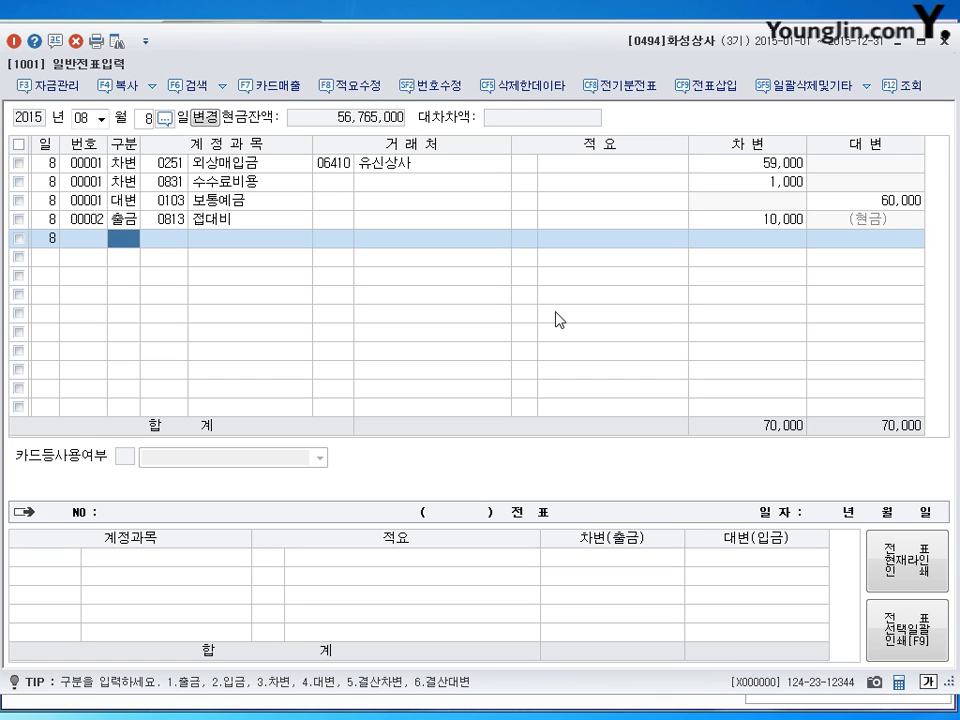
Load the August 13 voucher 00001 and review its 1,800,000, 1,500,000 and 300,000 amounts.
left_click(146, 120)
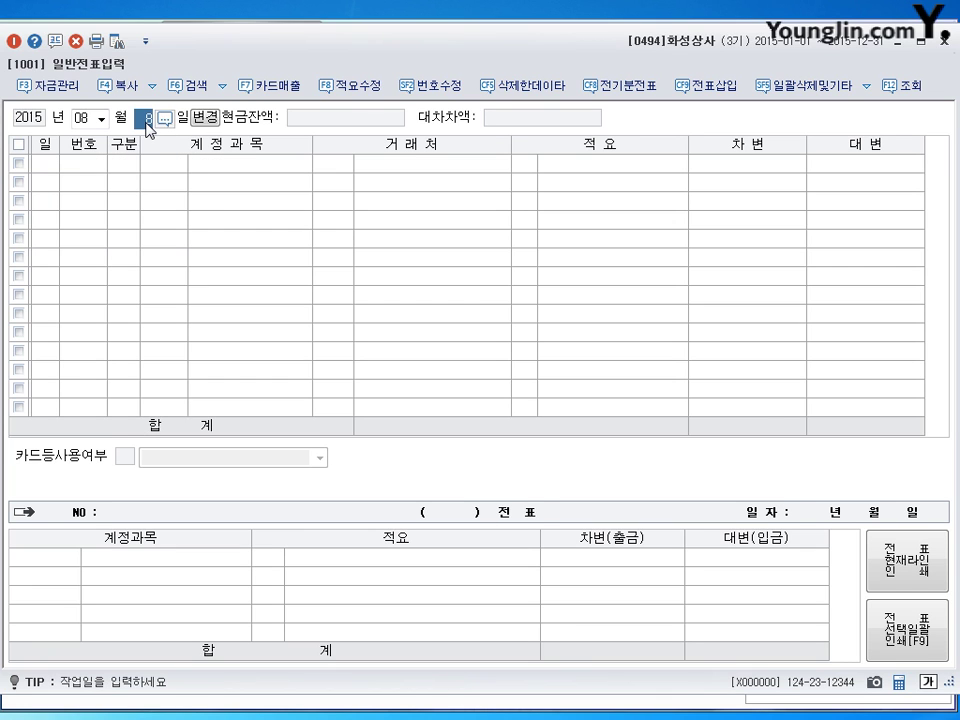
type("13")
key("Return")
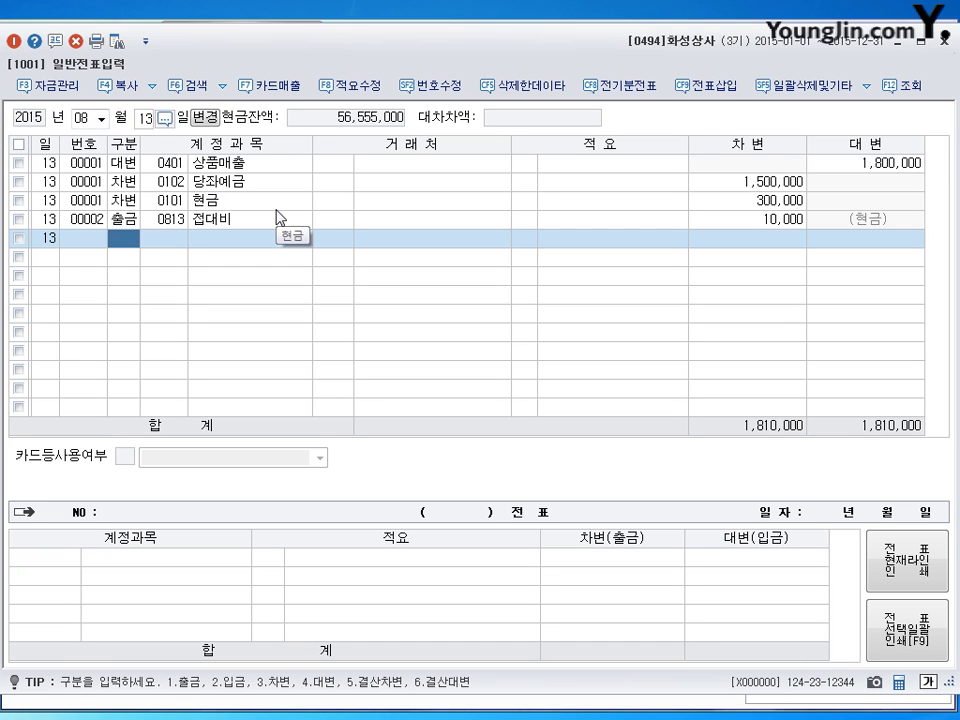
left_click(222, 164)
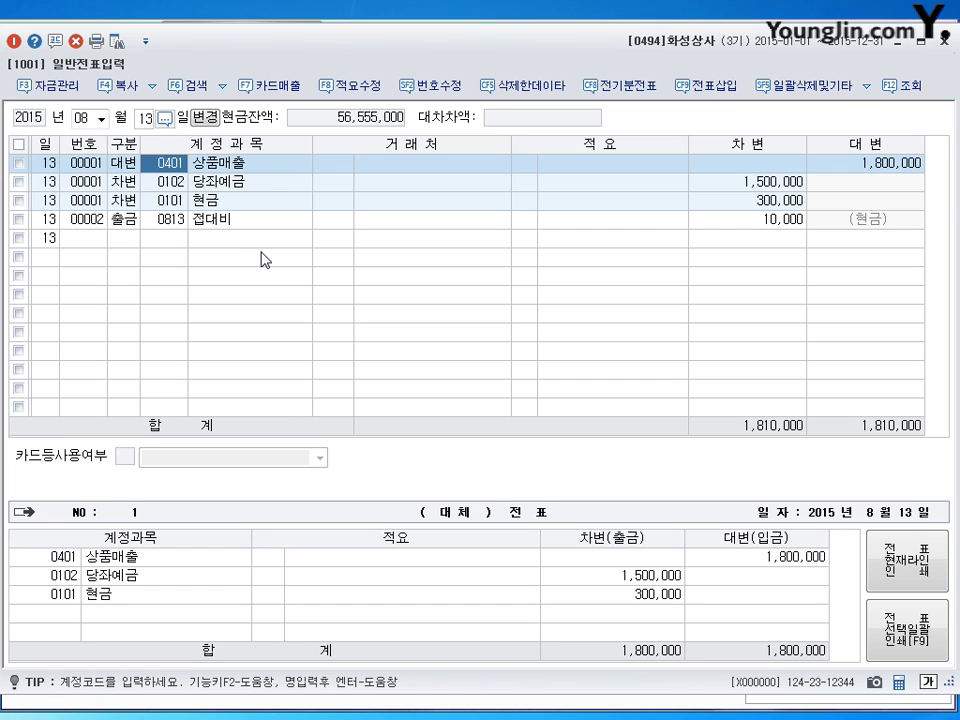
left_click(874, 167)
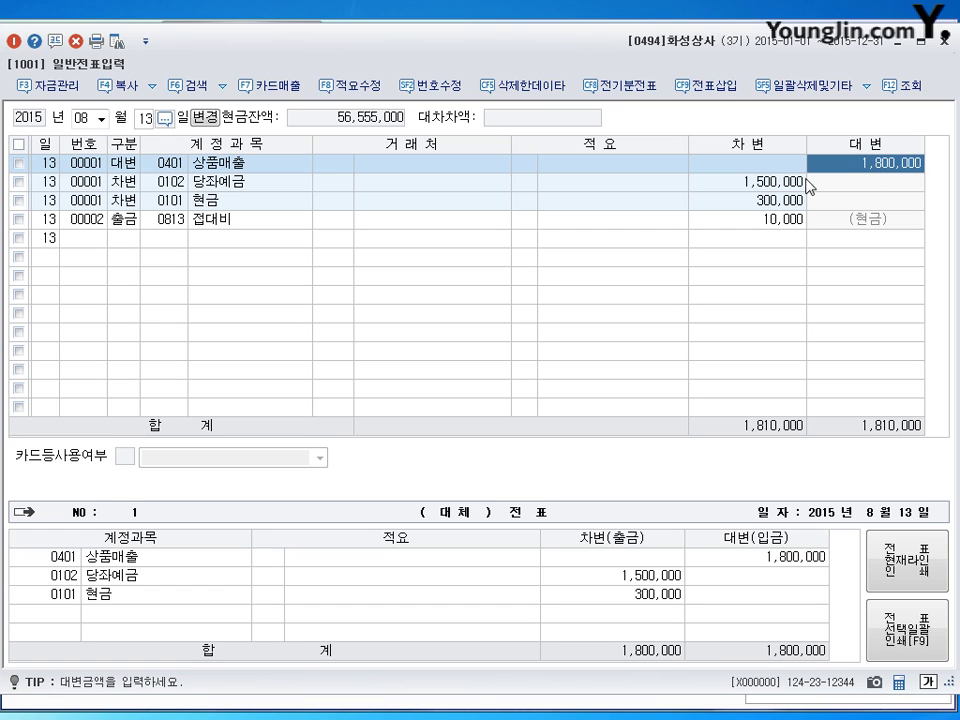
left_click(772, 190)
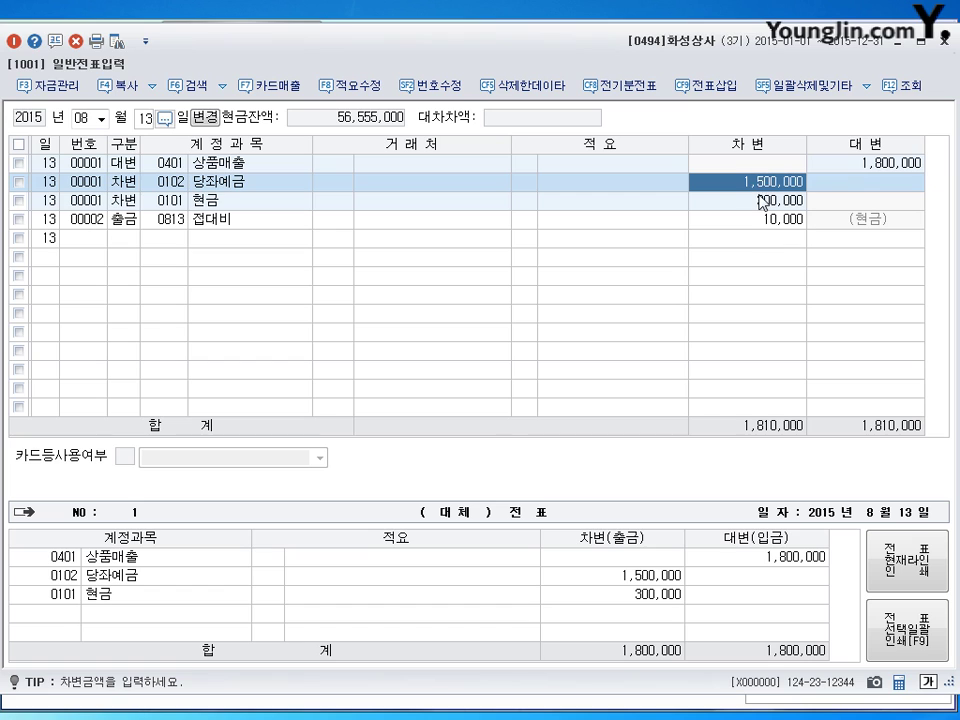
left_click(763, 203)
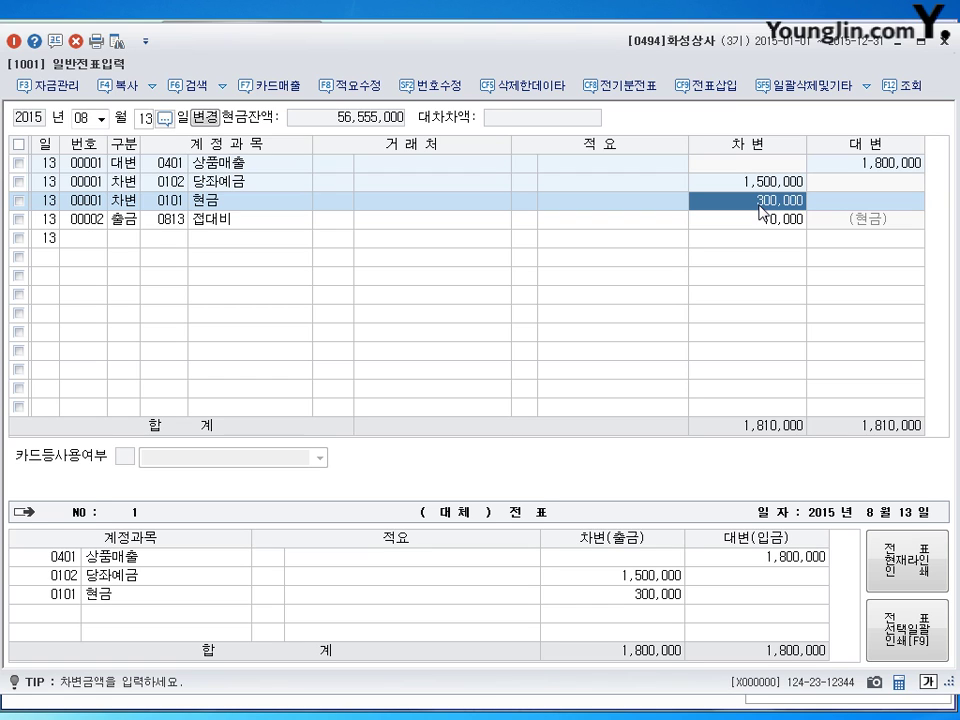
key("Up")
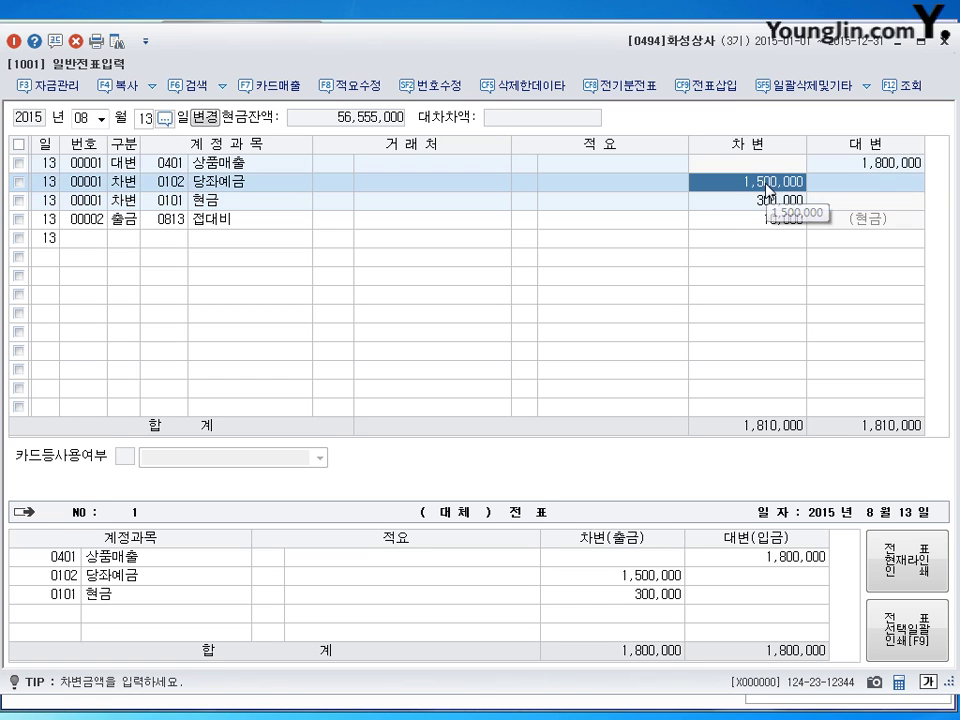
left_click(771, 208)
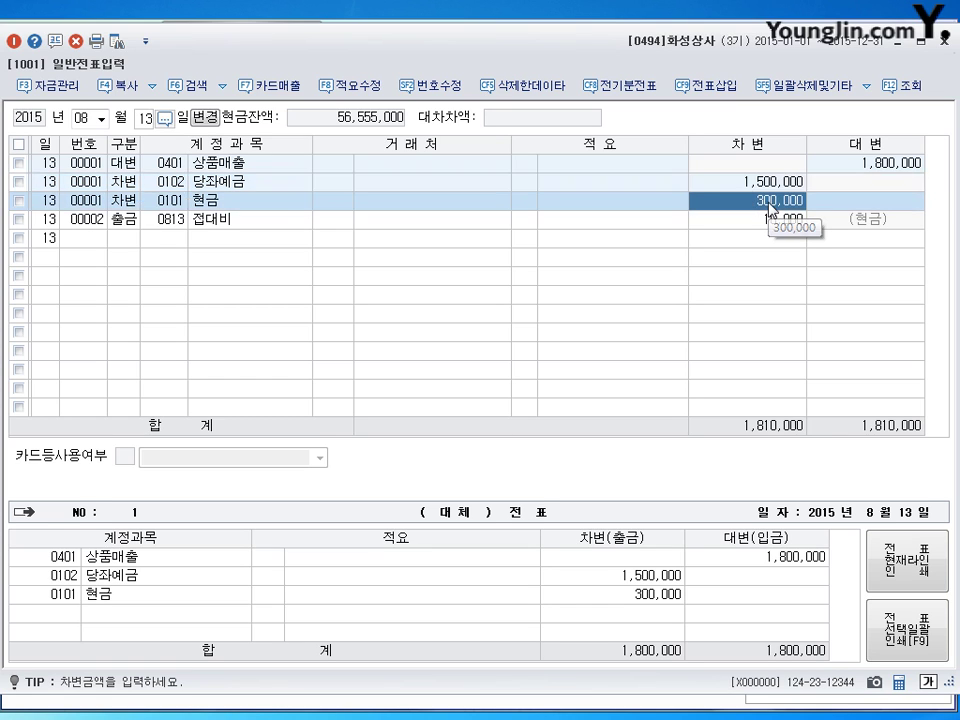
left_click(774, 187)
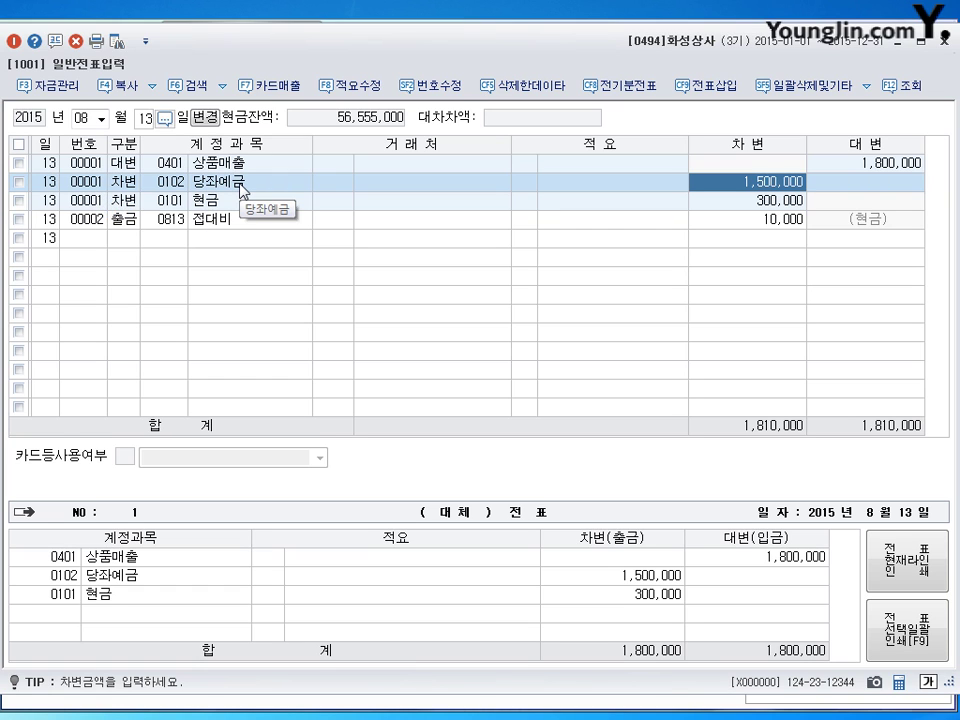
Delete the 당좌예금 debit line and change the cash debit to 1,800,000.
left_click(242, 188)
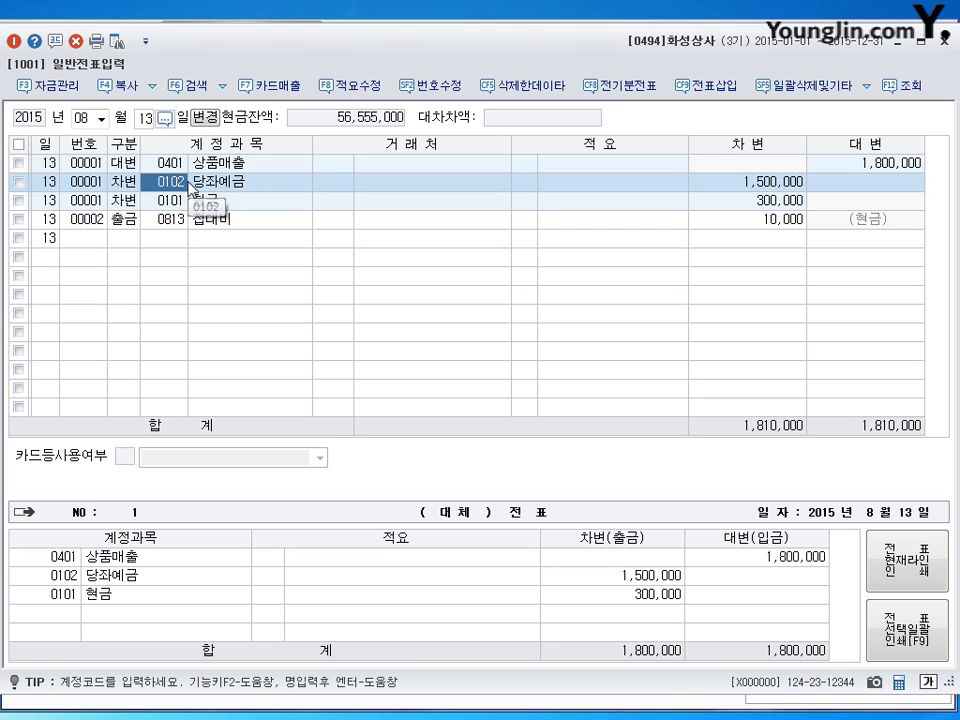
left_click(77, 44)
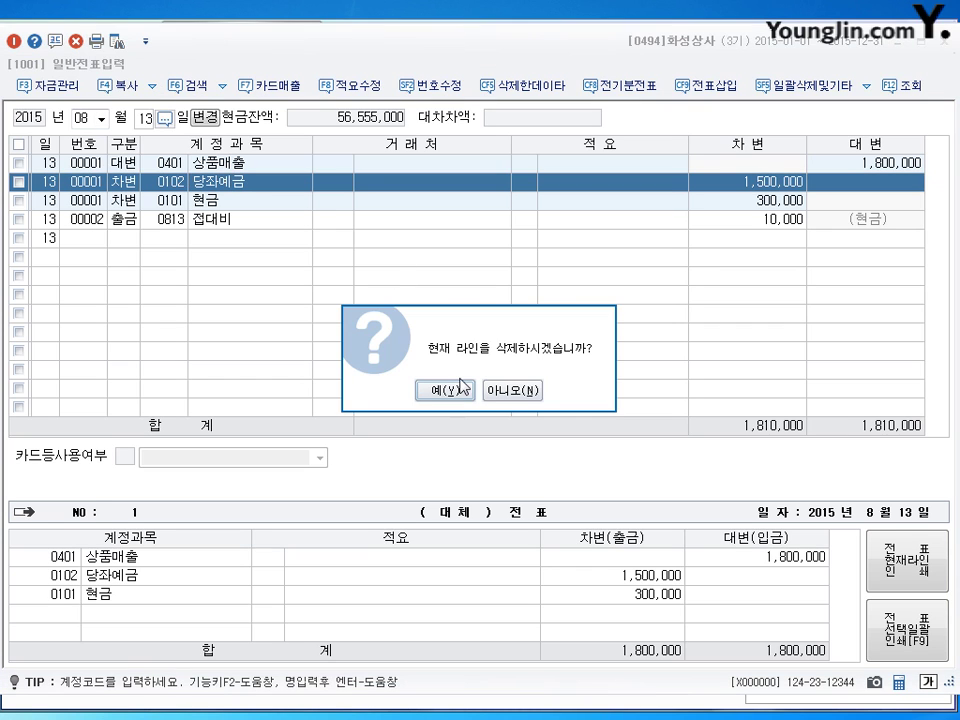
left_click(386, 390)
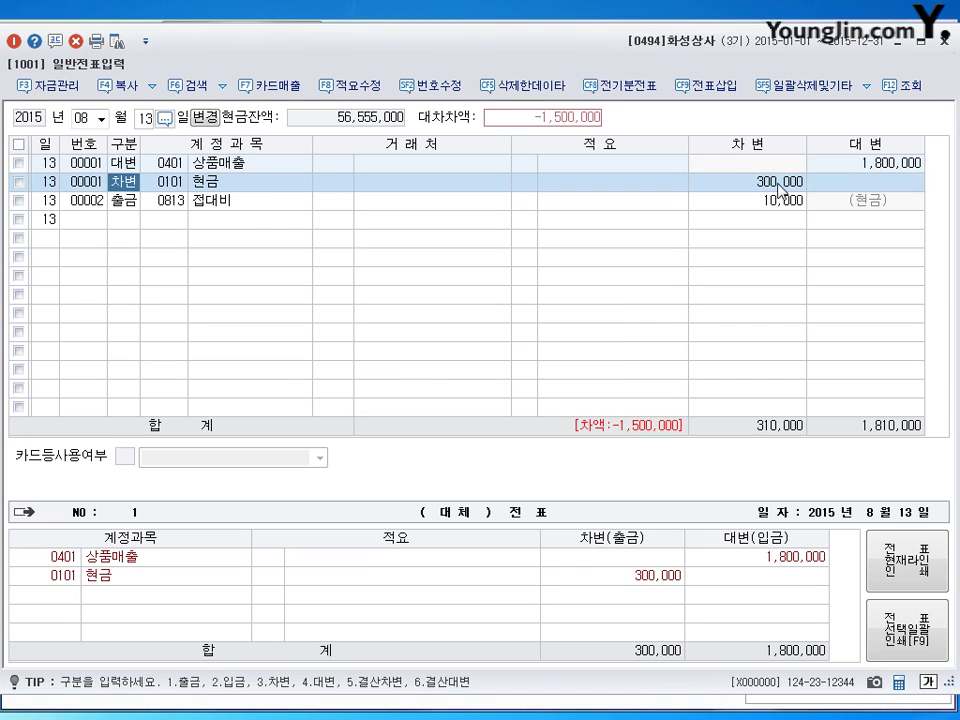
left_click(750, 182)
type("1800000")
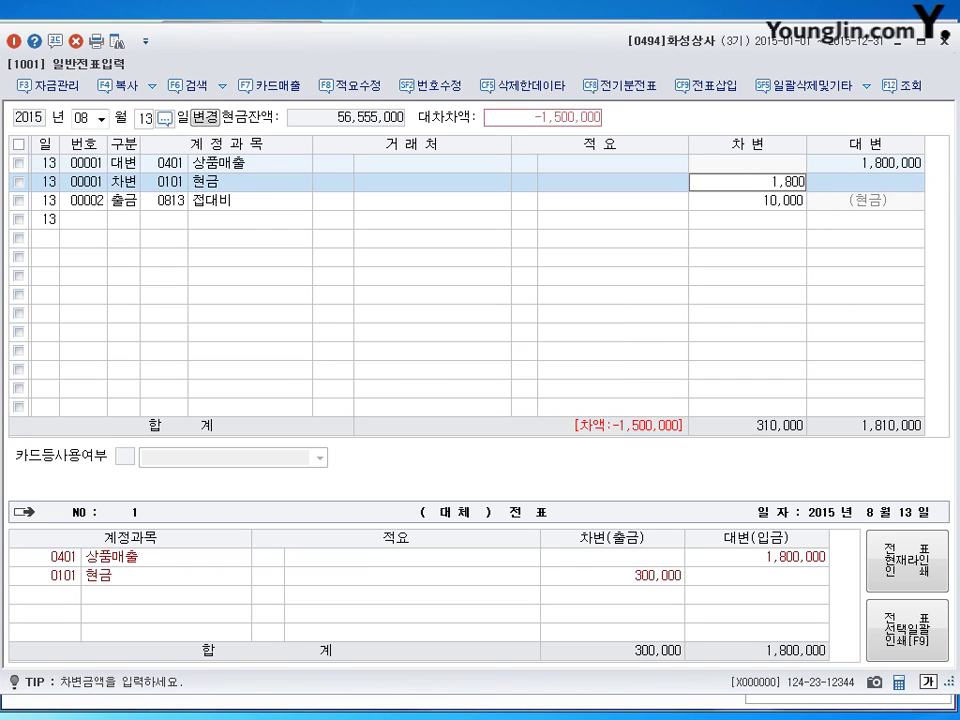
key("Return")
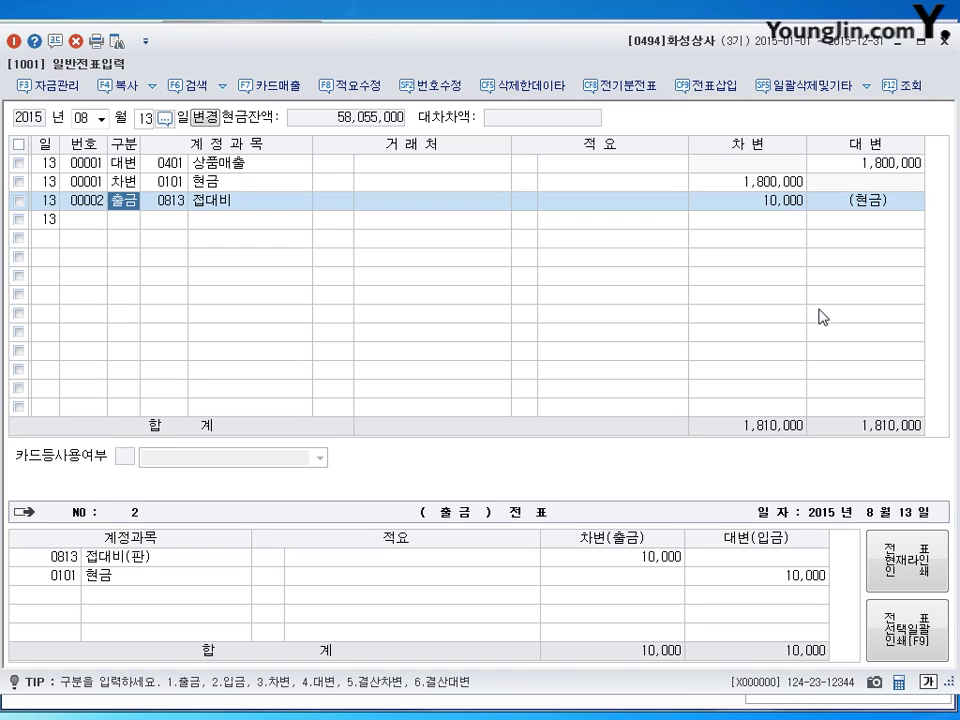
left_click(276, 220)
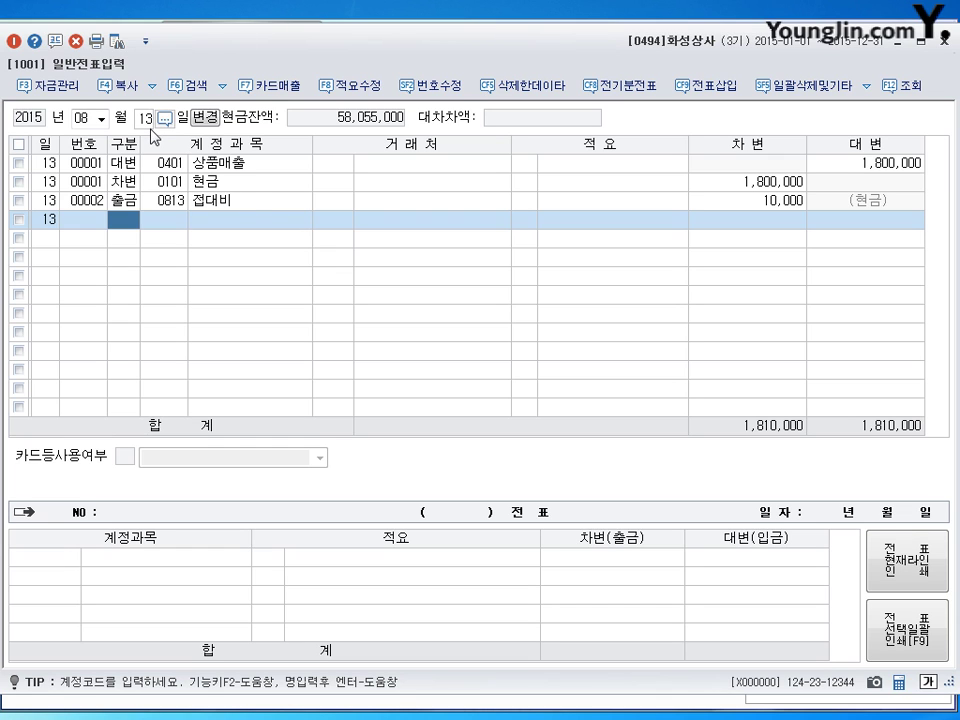
left_click(84, 117)
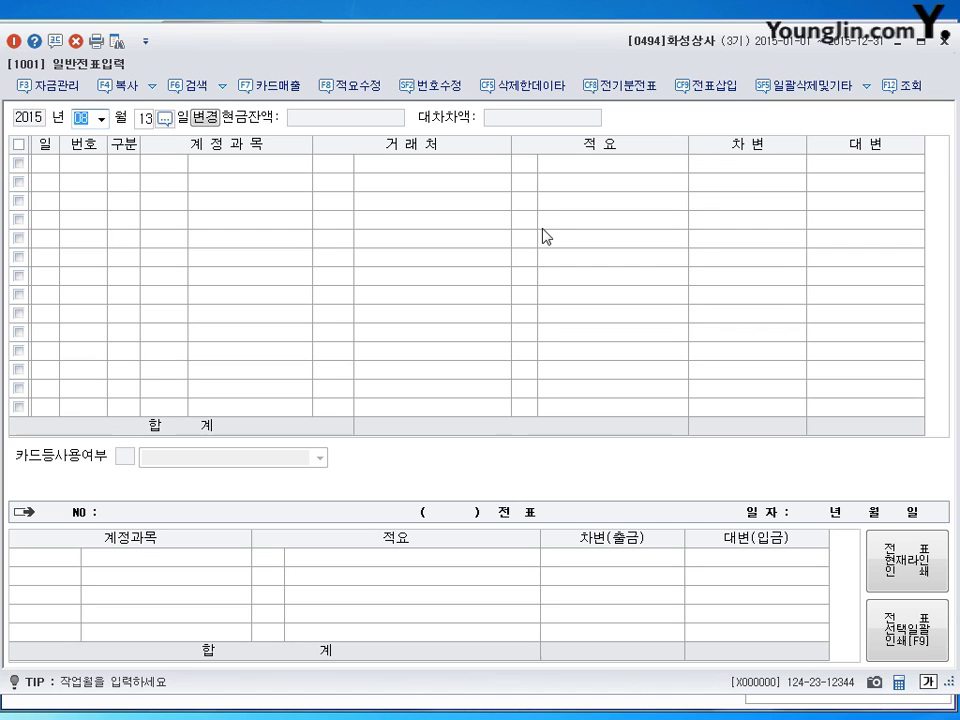
Set the date to December 31 and debit 0116 미수수익 80,000.
type("12")
key("Return")
type("31")
key("Return")
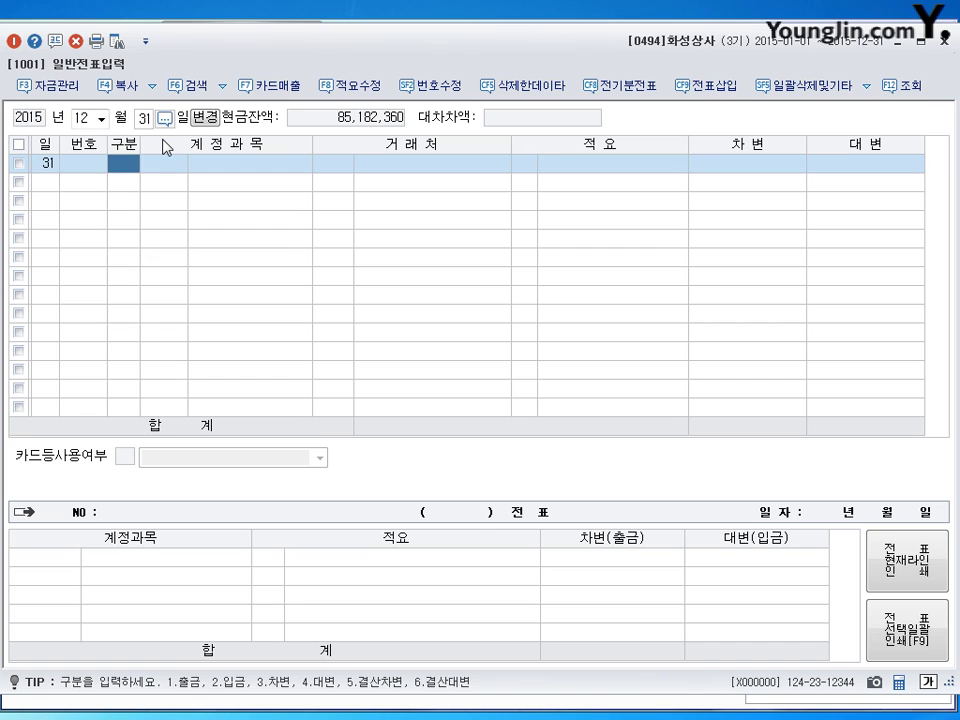
type("3")
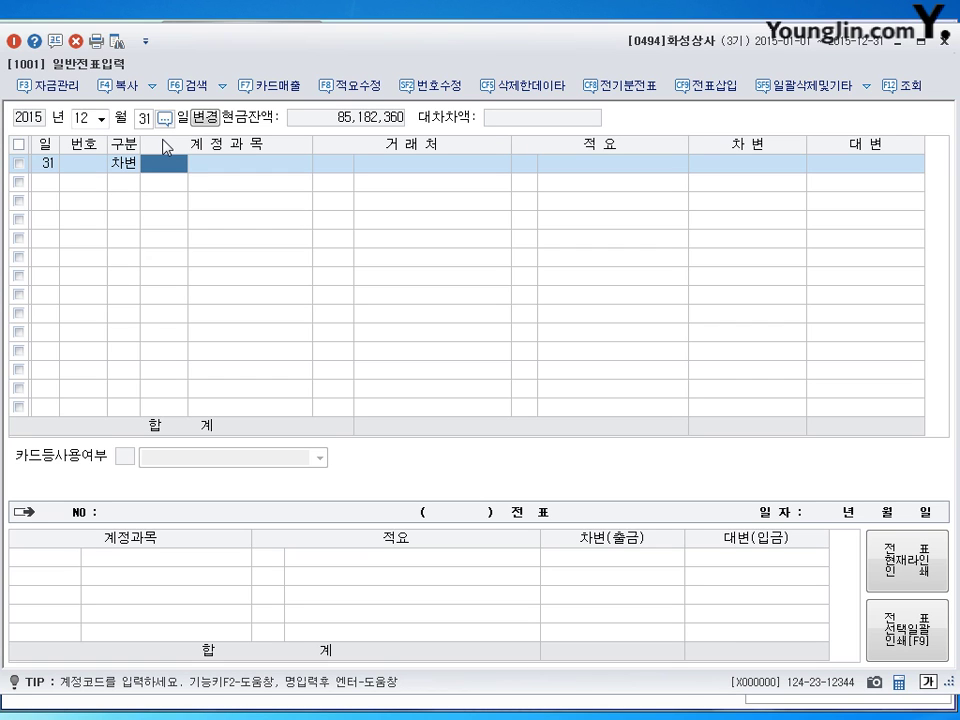
type("116")
key("Return")
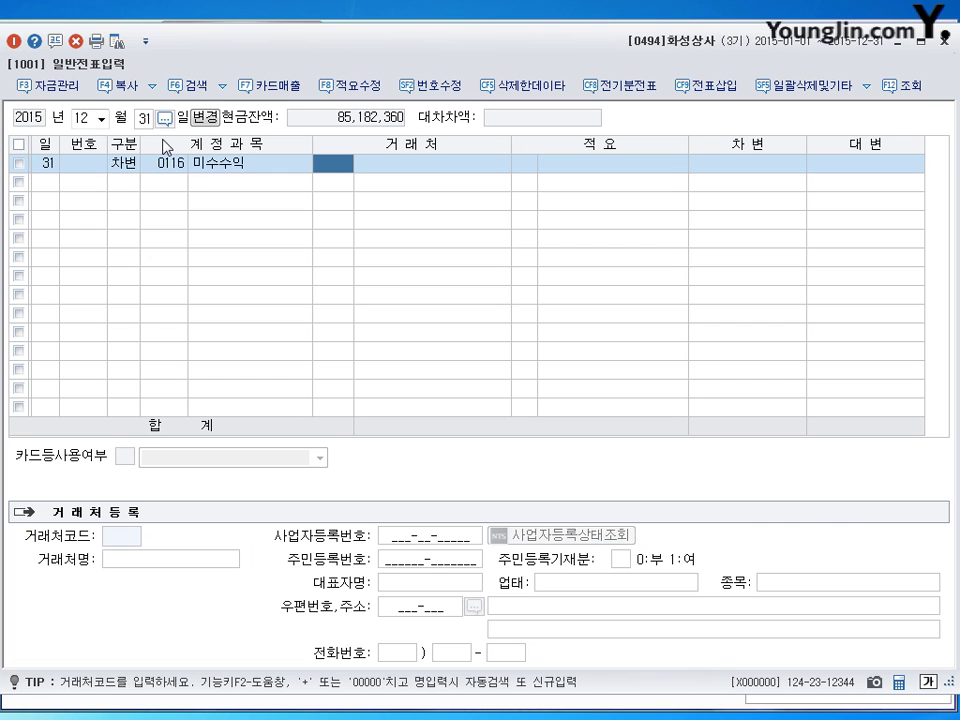
key("Return")
key("Return")
key("Return")
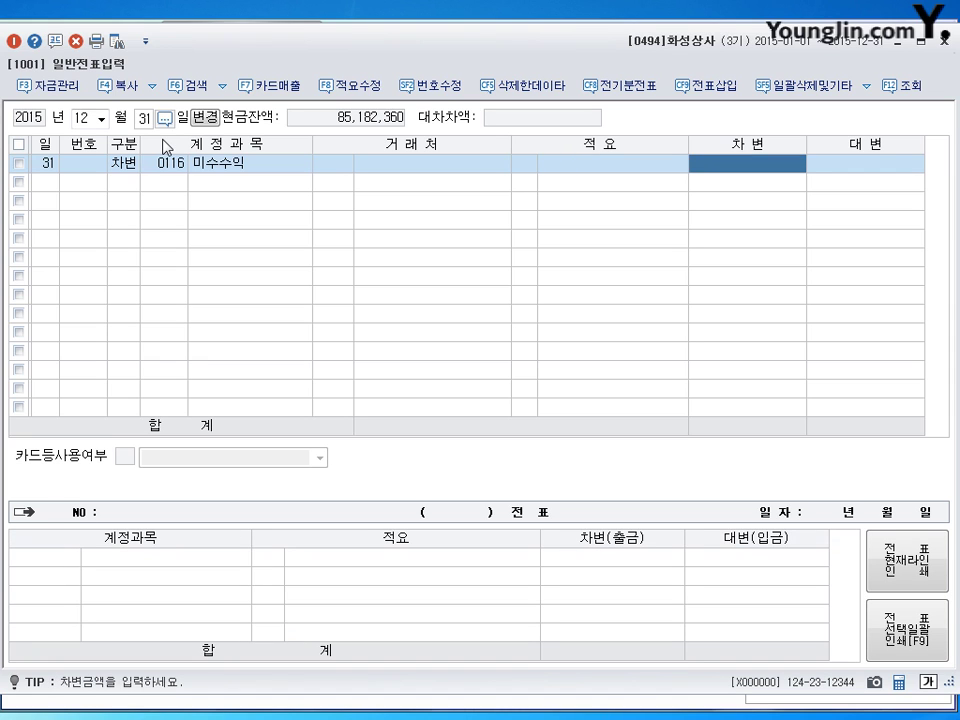
type("800000")
Credit 0901 이자수익 80,000 to balance the voucher.
key("Return")
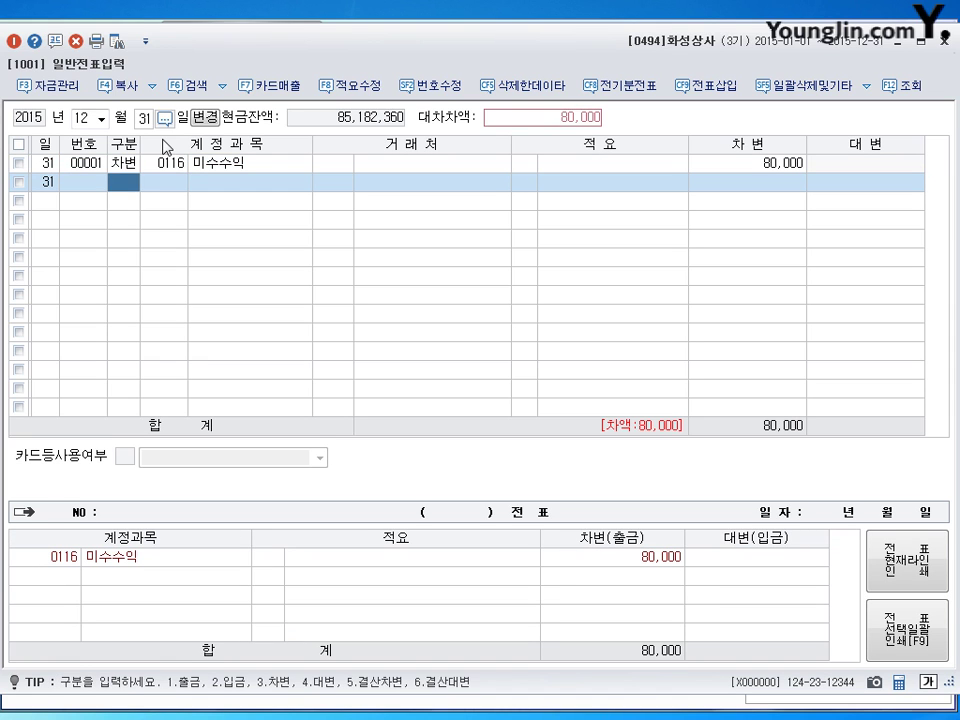
key("4")
key("Return")
type("901")
key("Return")
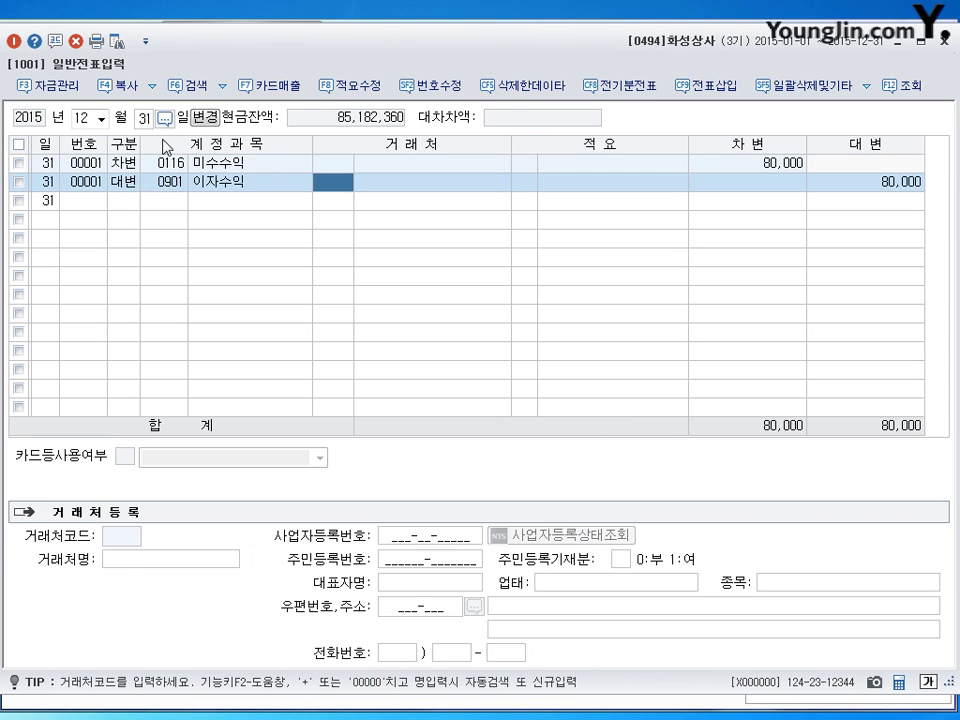
key("Return")
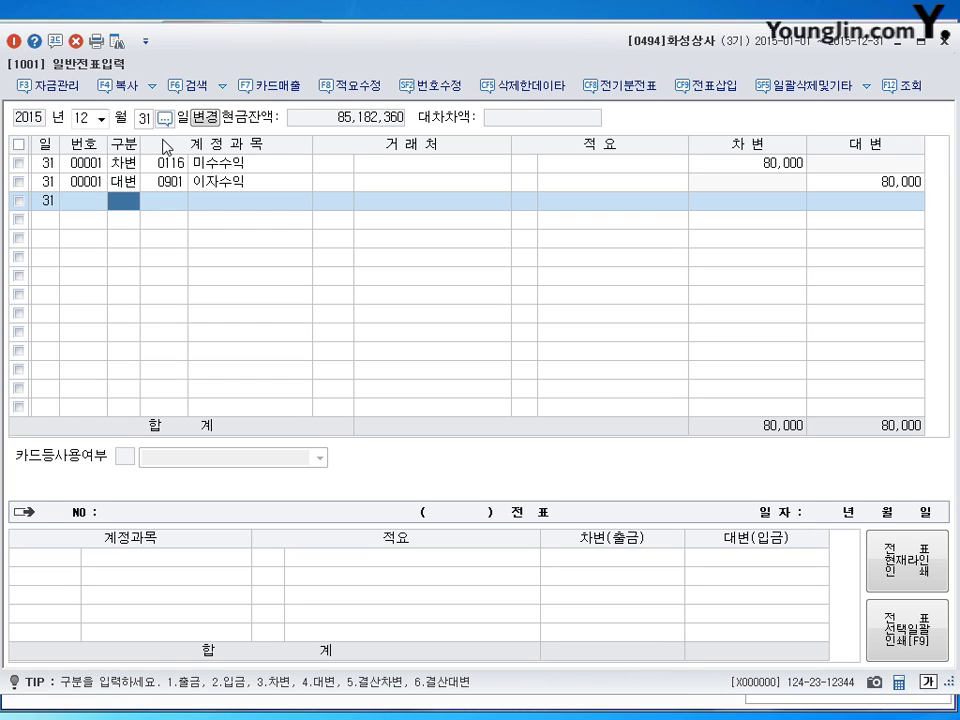
Debit 0818 감가상각비 2,000,000 on December 31 voucher 00002.
type("30818")
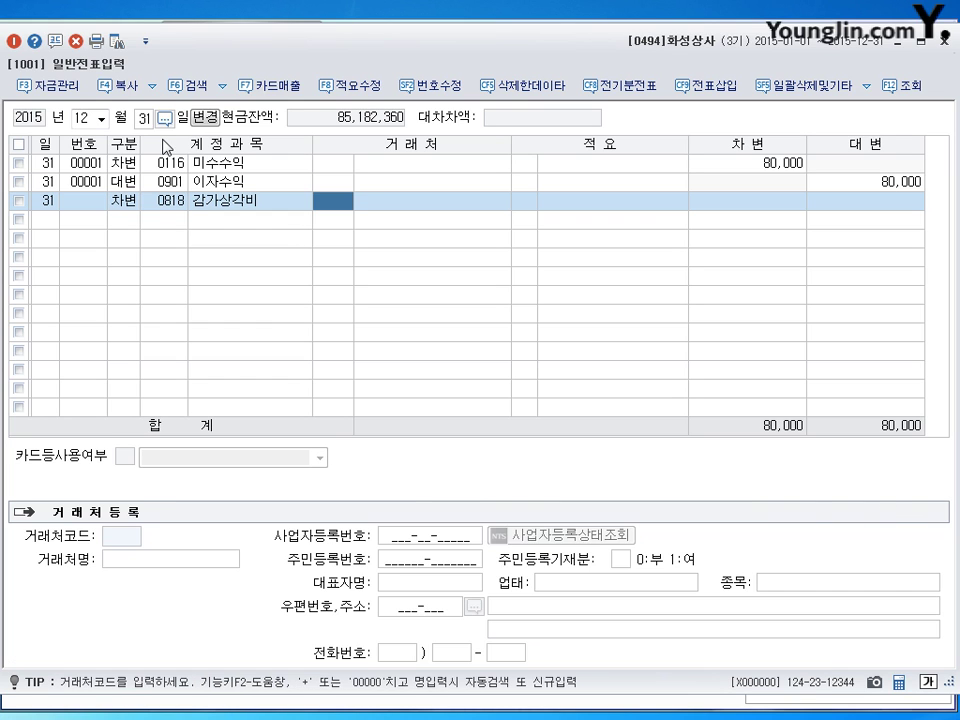
key("Return")
key("Return")
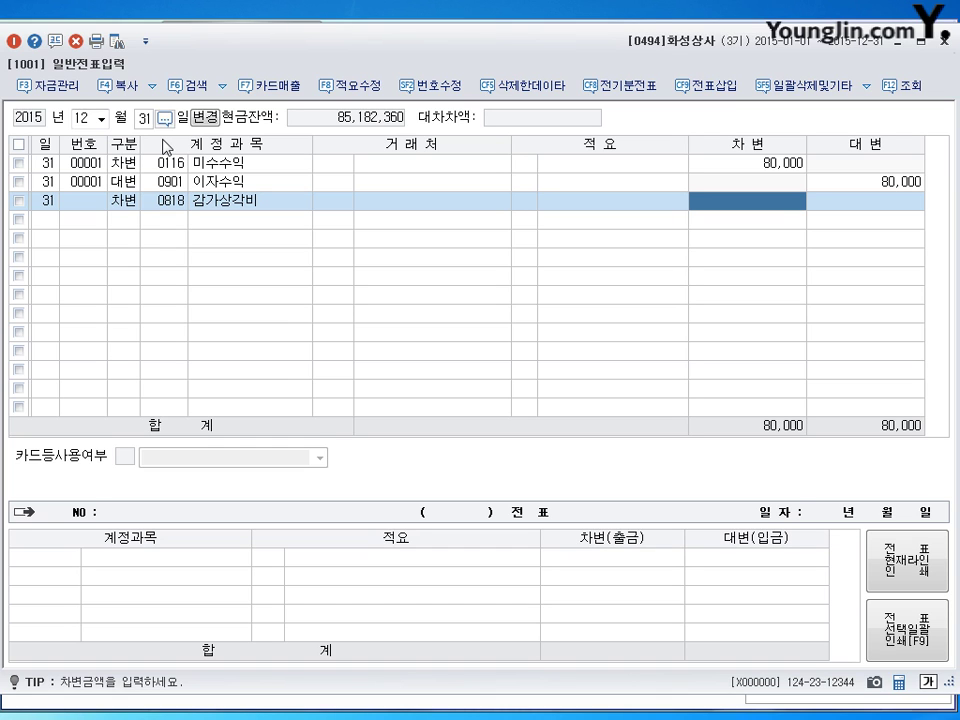
type("2000000")
key("Return")
Credit 0209 감가상각누계액 800,000 and 0213 감가상각누계액 1,200,000.
type("4")
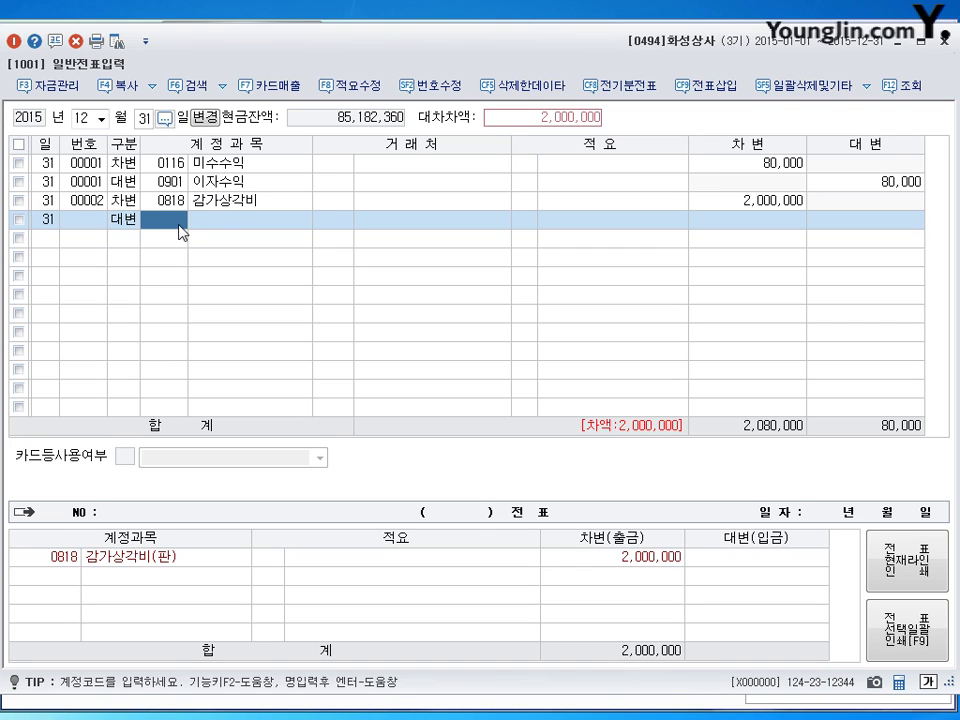
left_click(180, 227)
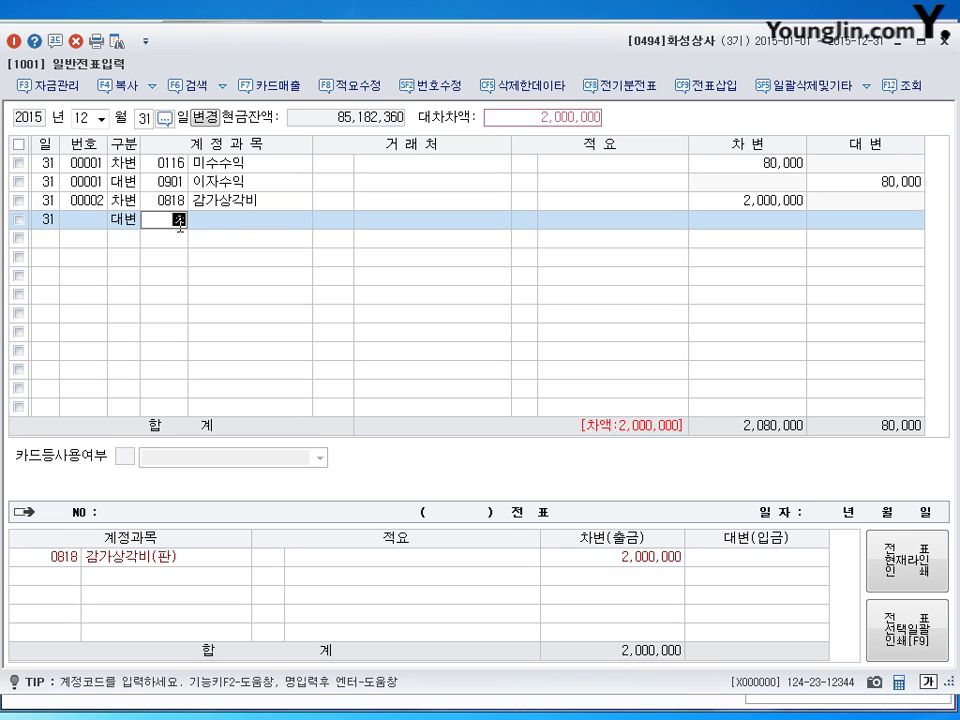
type("감ㄱㅐ")
key("Return")
key("Down")
key("Down")
key("Down")
key("Down")
key("Down")
key("Down")
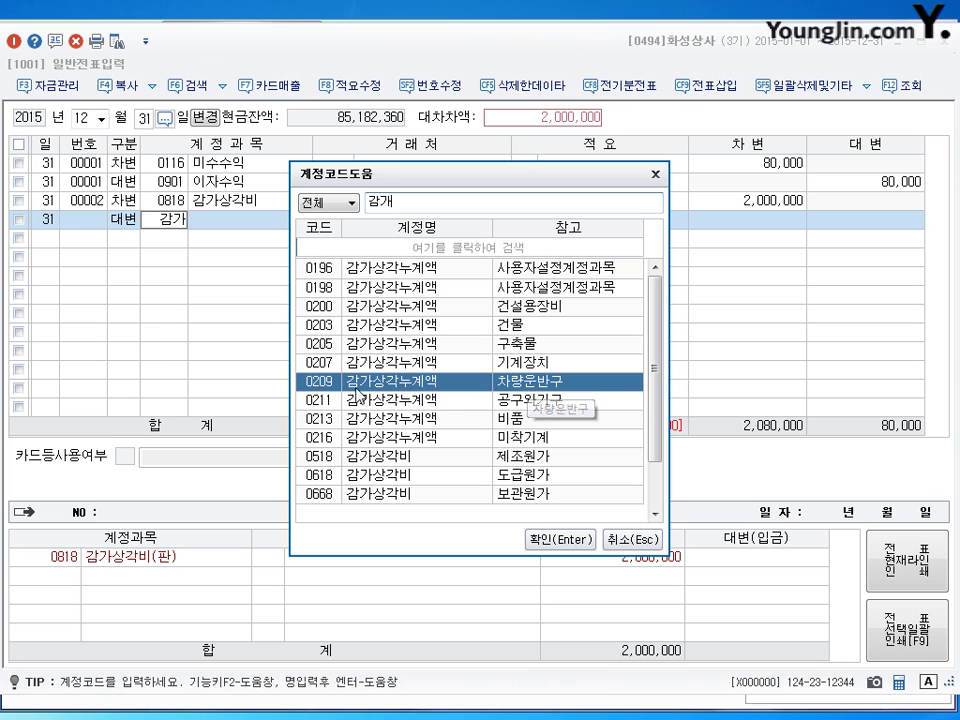
left_click(555, 545)
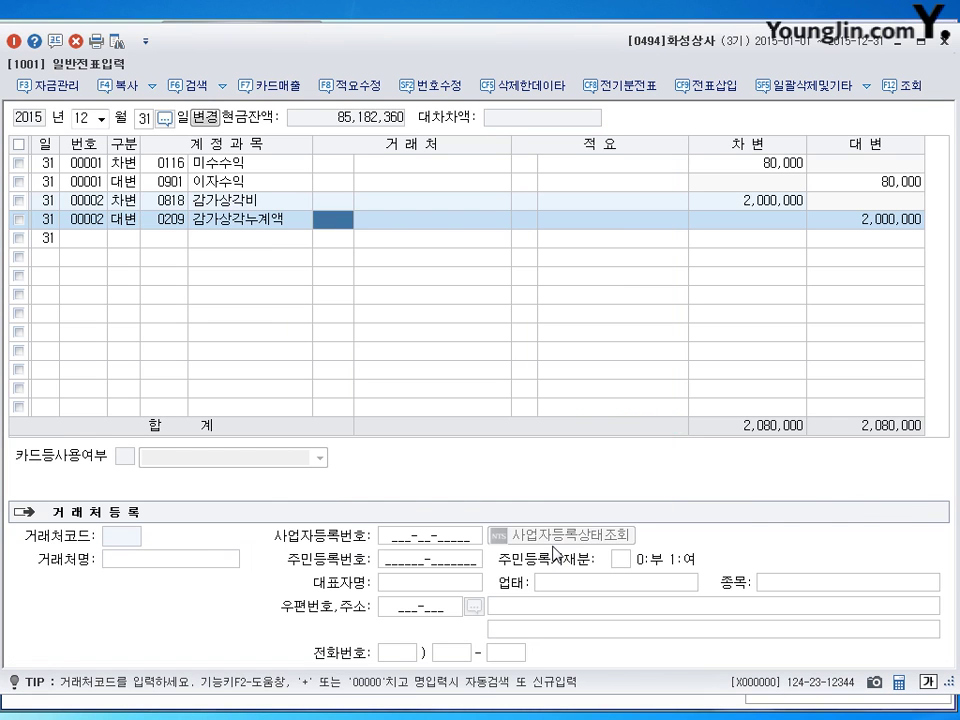
key("Return")
key("Return")
key("Up")
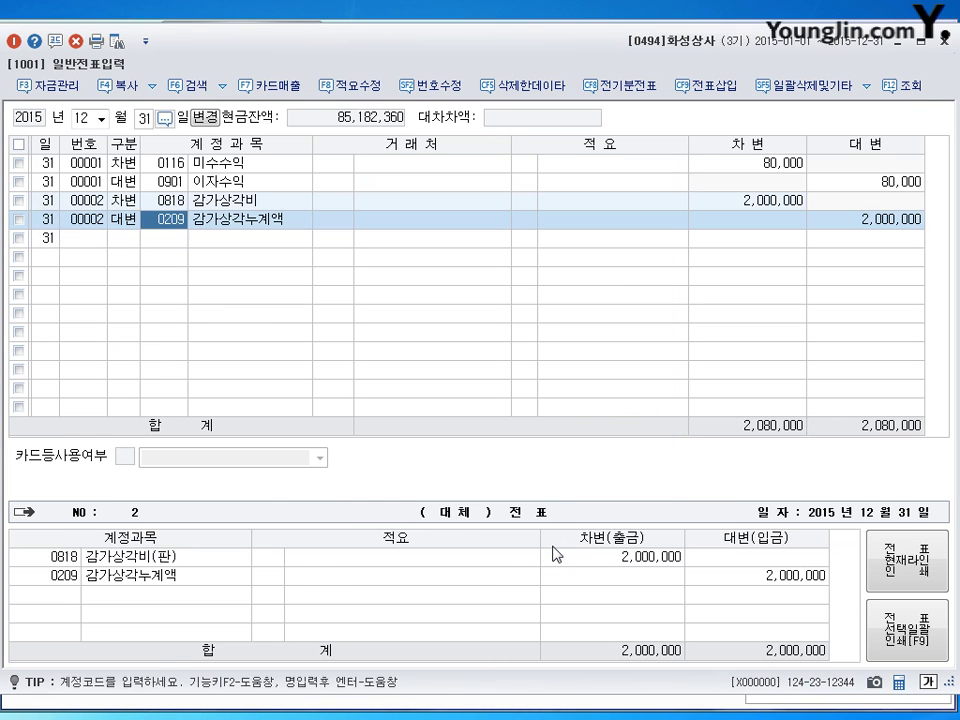
key("Return")
key("Return")
key("Return")
key("Return")
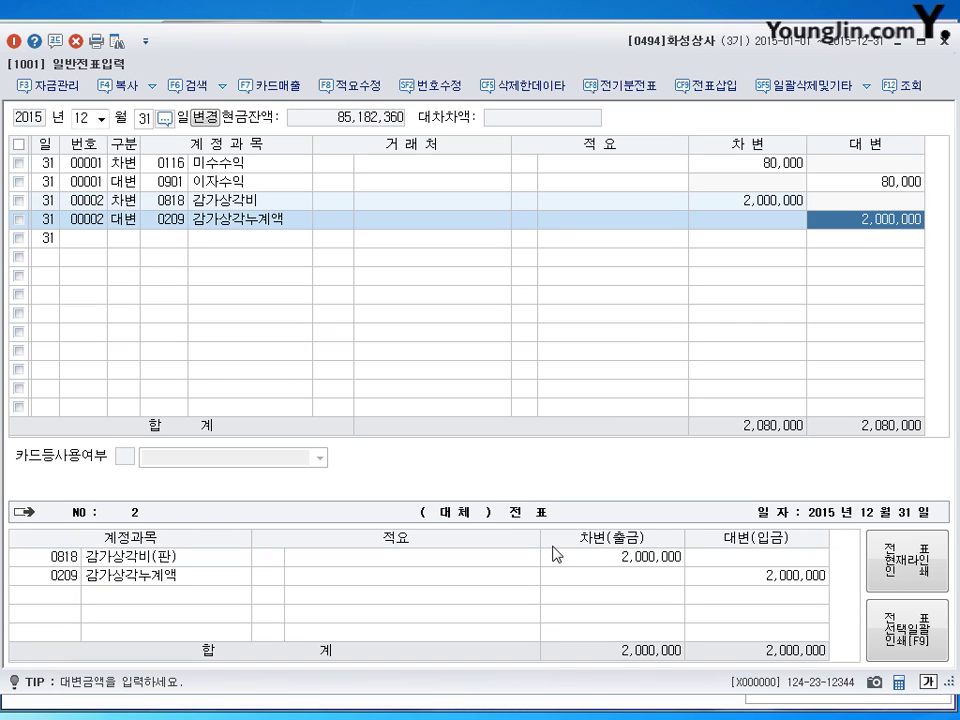
type("800000")
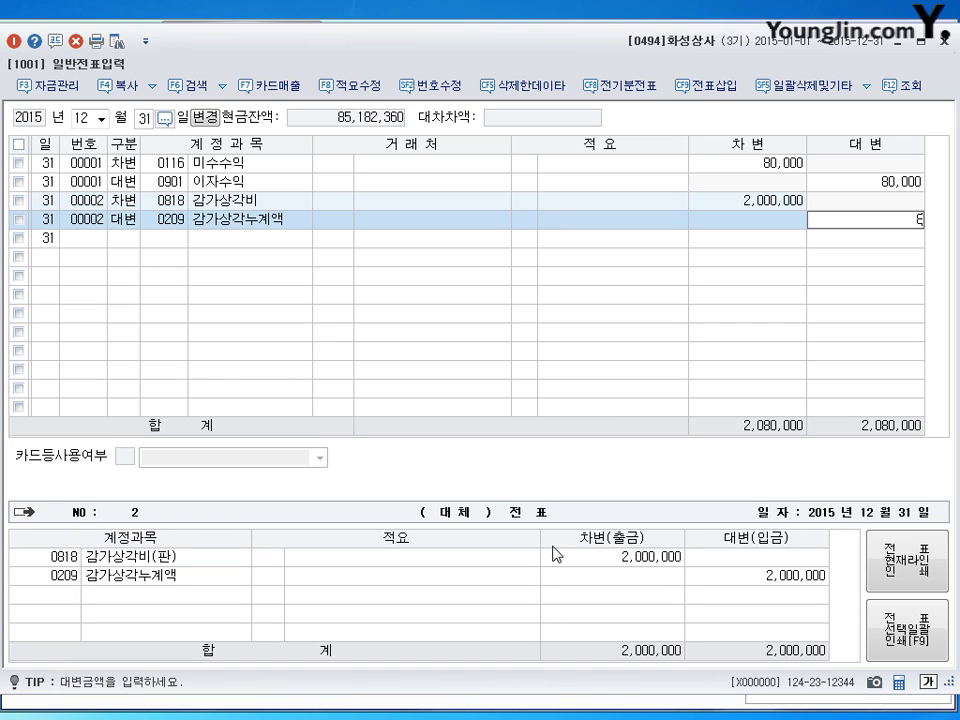
key("Return")
type("4")
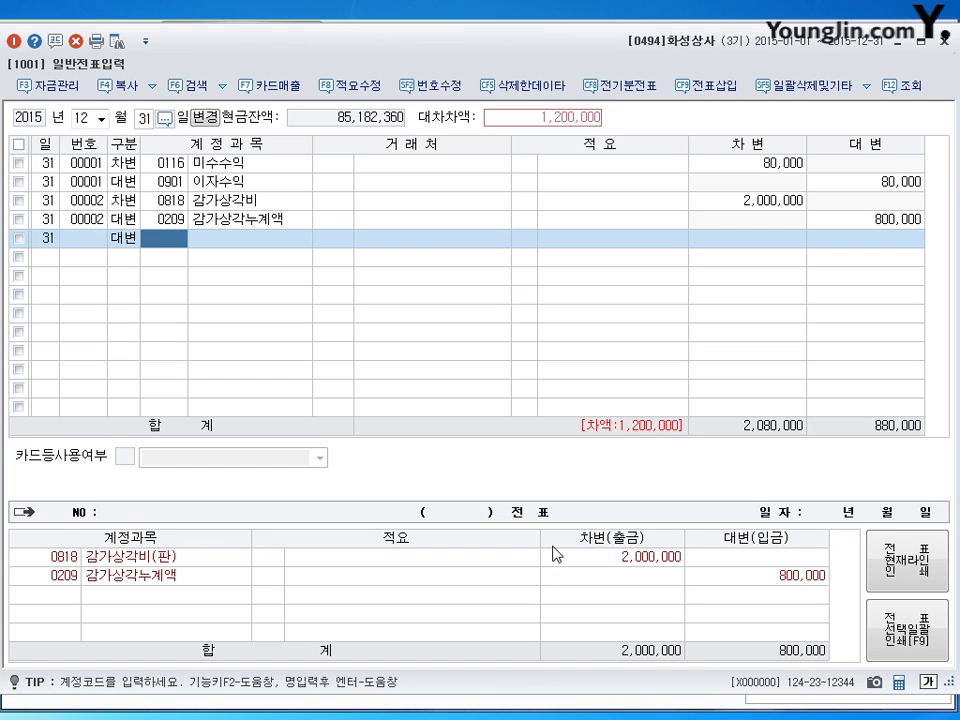
type("213")
key("Return")
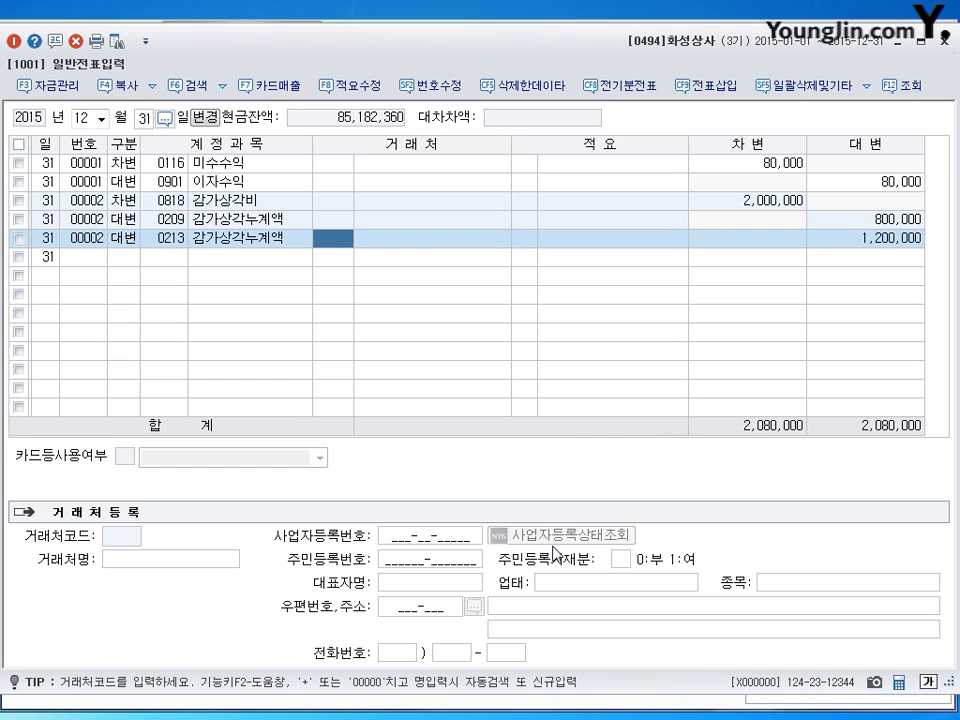
key("Return")
key("Return")
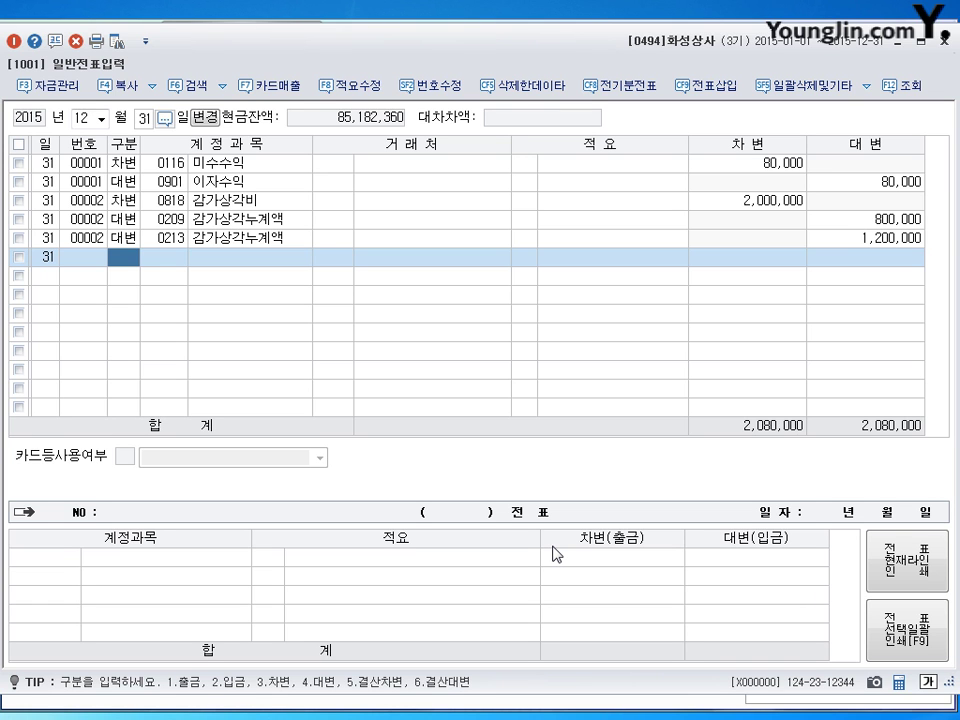
Set the voucher window aside and open 합계잔액시산표 for the period ending December 31.
left_click_drag(600, 50, 590, 172)
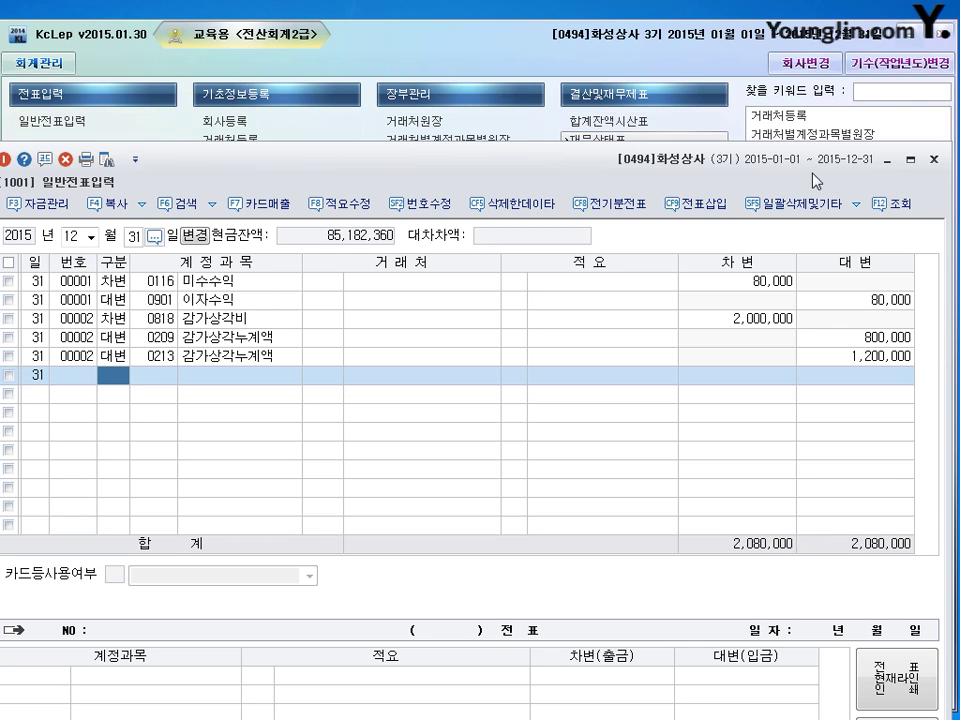
left_click_drag(885, 167, 883, 151)
left_click(885, 145)
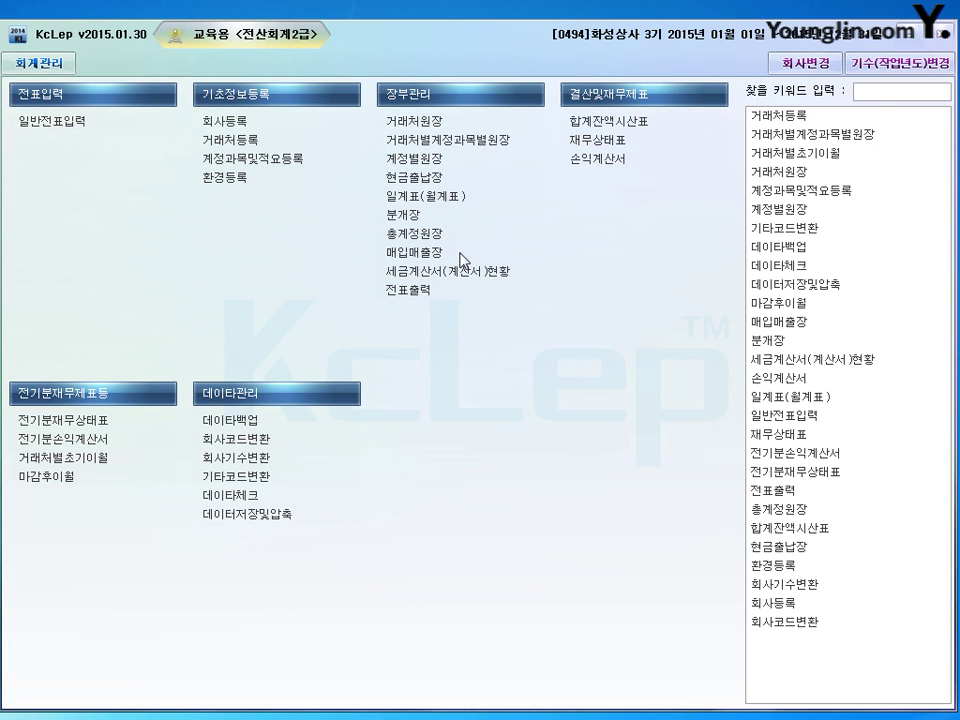
left_click(609, 121)
left_click_drag(491, 20, 437, 51)
type("12")
key("Return")
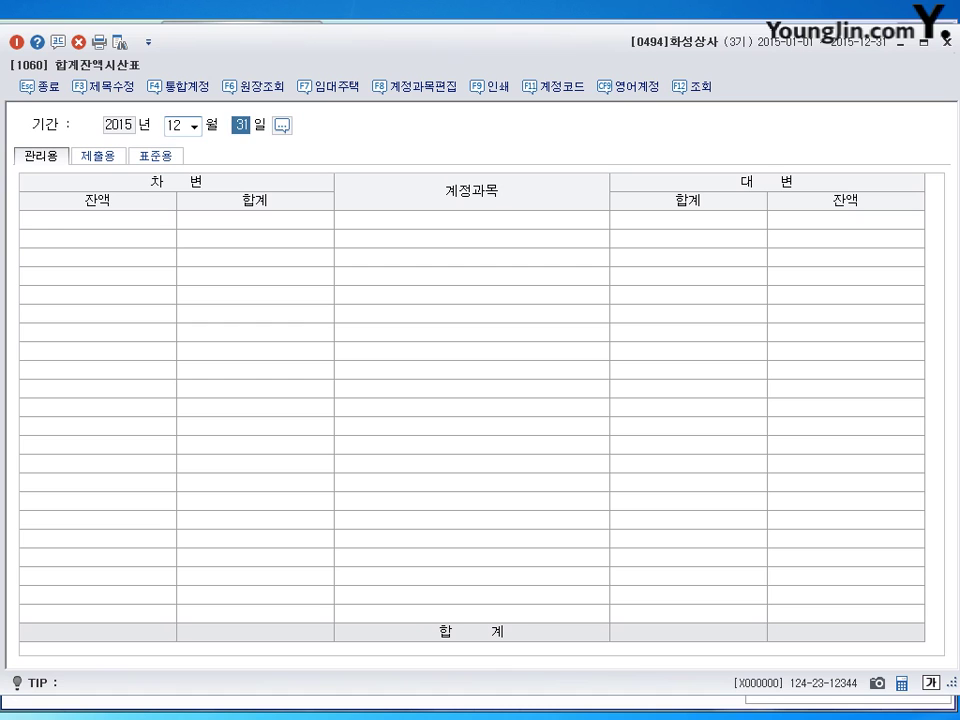
Review balances: receivables 477,430,000, allowance 125,000, notes 83,000,000, merchandise 147,779,000.
key("Return")
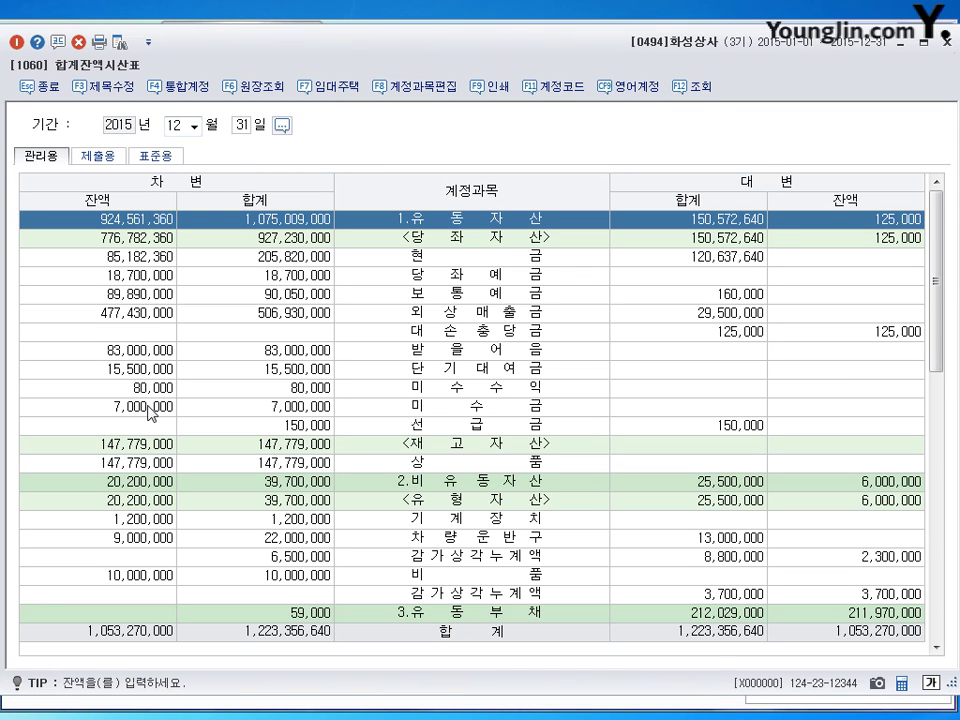
left_click(141, 316)
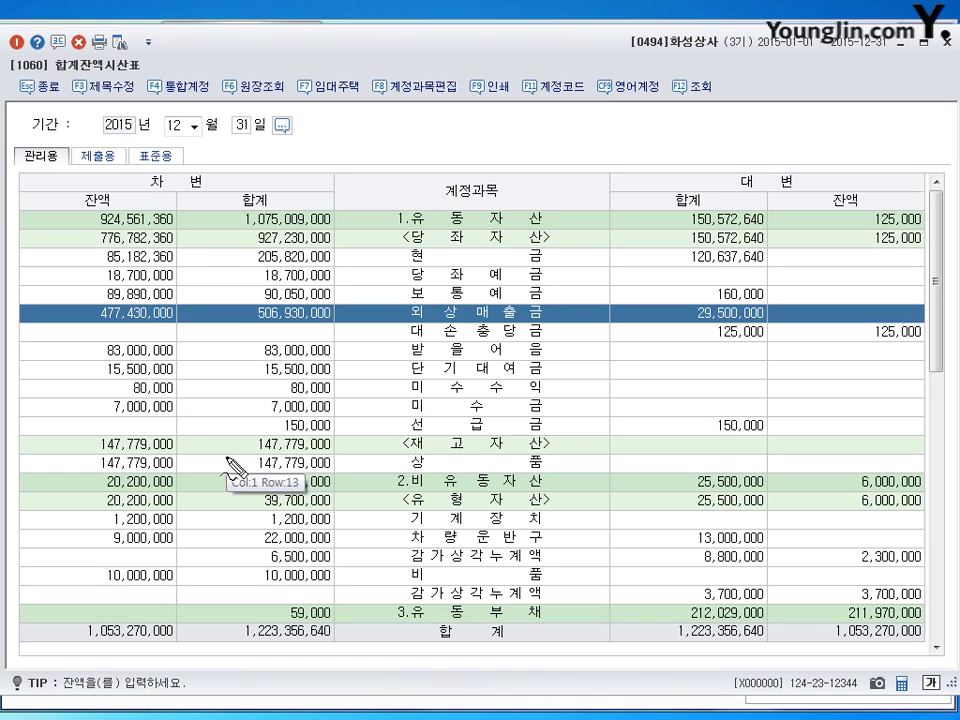
mouse_move(158, 321)
left_mouse_down()
mouse_move(104, 324)
mouse_move(95, 310)
mouse_move(188, 318)
mouse_move(158, 325)
left_mouse_up()
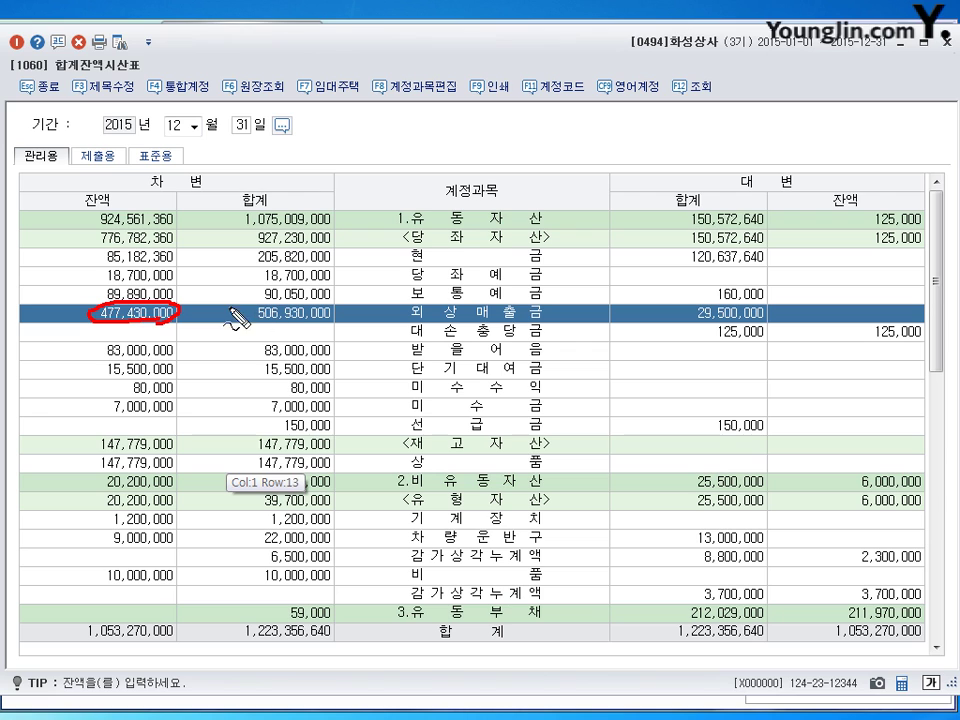
left_click_drag(196, 305, 238, 328)
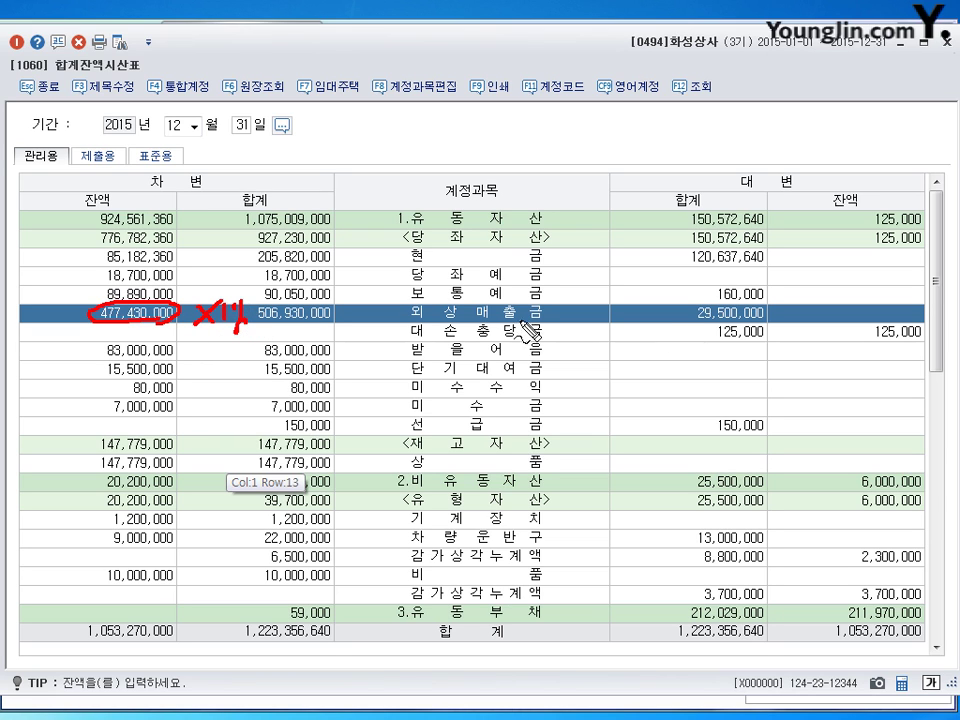
mouse_move(908, 320)
left_mouse_down()
mouse_move(866, 338)
mouse_move(935, 322)
mouse_move(872, 343)
mouse_move(848, 330)
left_mouse_up()
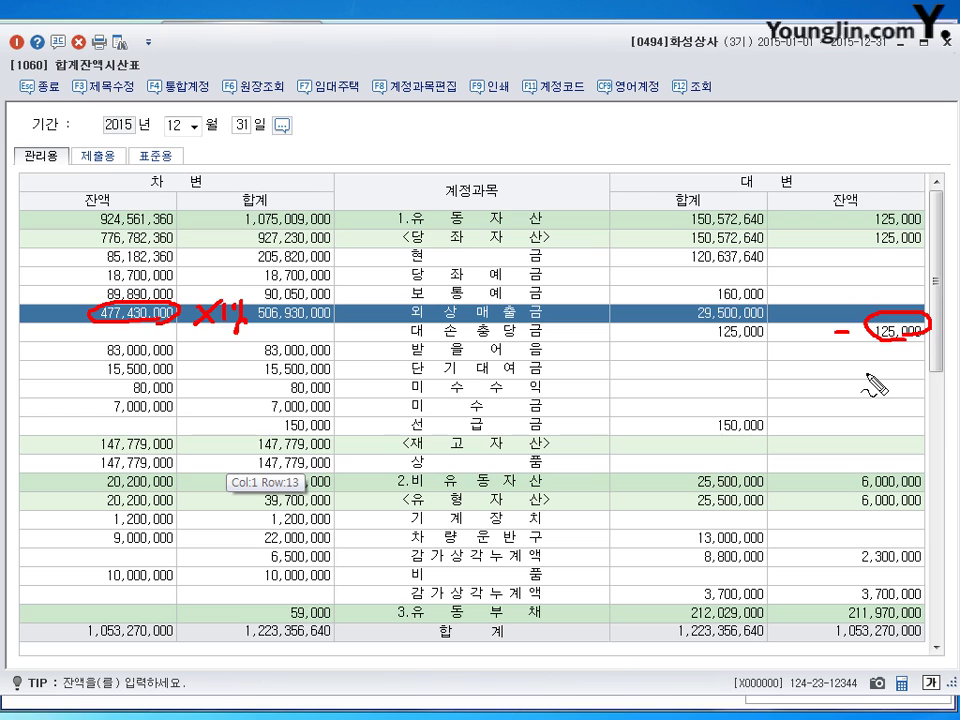
mouse_move(176, 356)
left_mouse_down()
mouse_move(105, 348)
mouse_move(182, 350)
left_mouse_up()
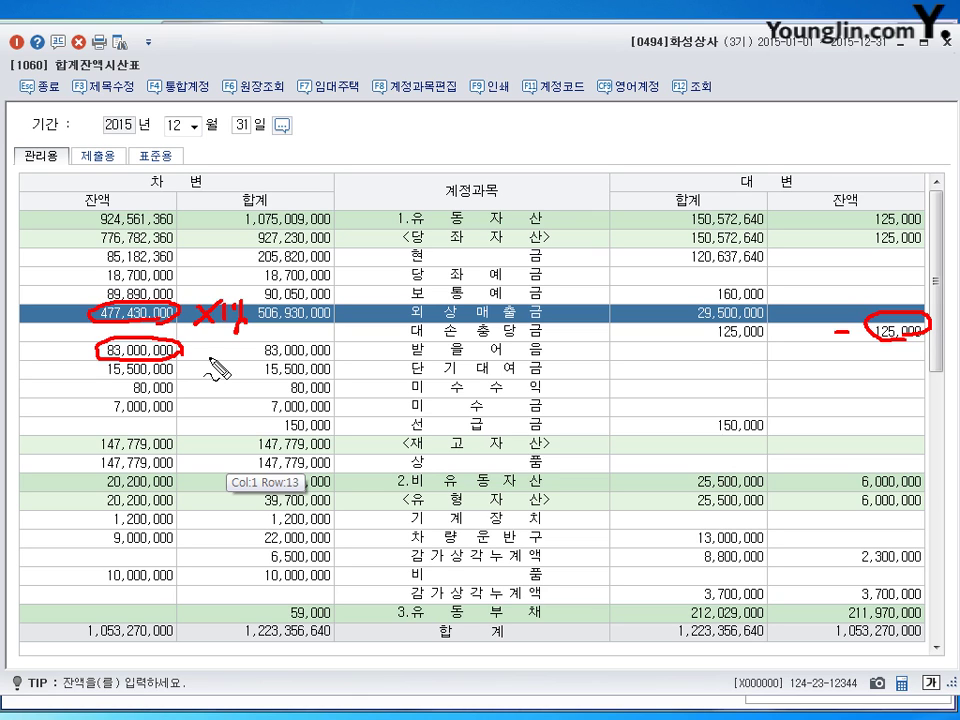
mouse_move(197, 348)
left_mouse_down()
mouse_move(213, 344)
mouse_move(200, 358)
mouse_move(252, 364)
left_mouse_up()
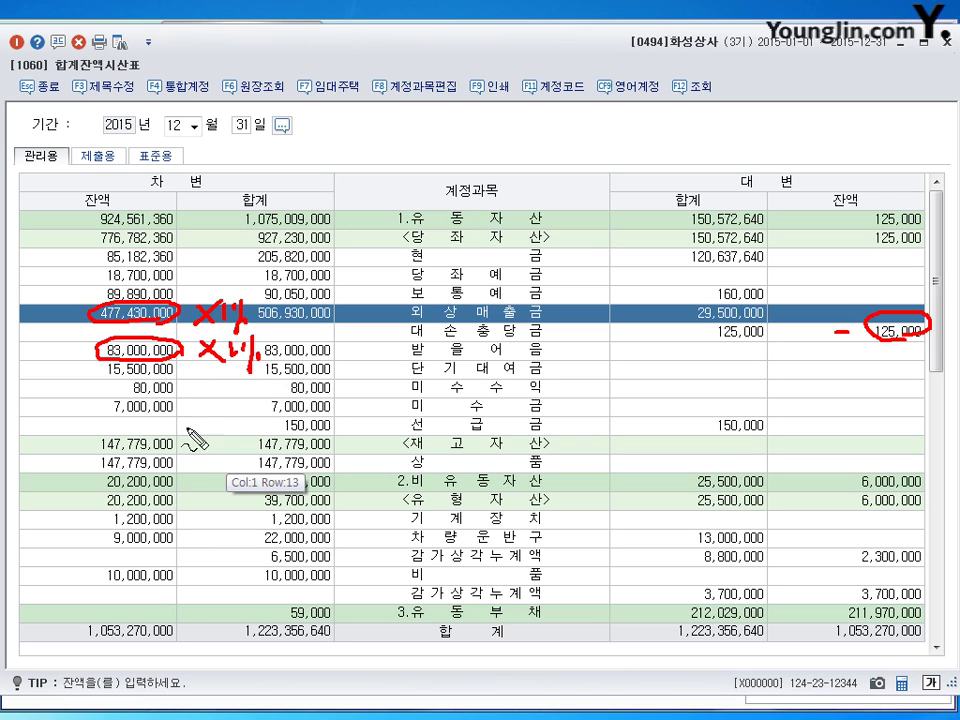
mouse_move(183, 474)
left_mouse_down()
mouse_move(95, 478)
mouse_move(80, 460)
mouse_move(183, 462)
left_mouse_up()
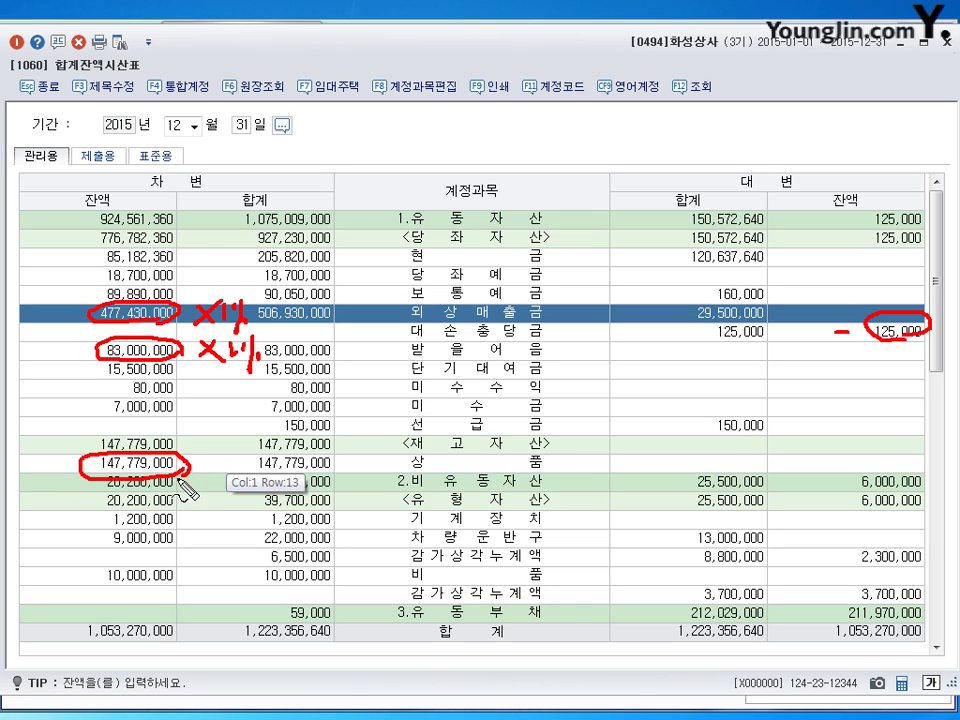
Clear the annotations, close the trial balance and return to 일반전표입력.
left_click_drag(78, 197, 108, 204)
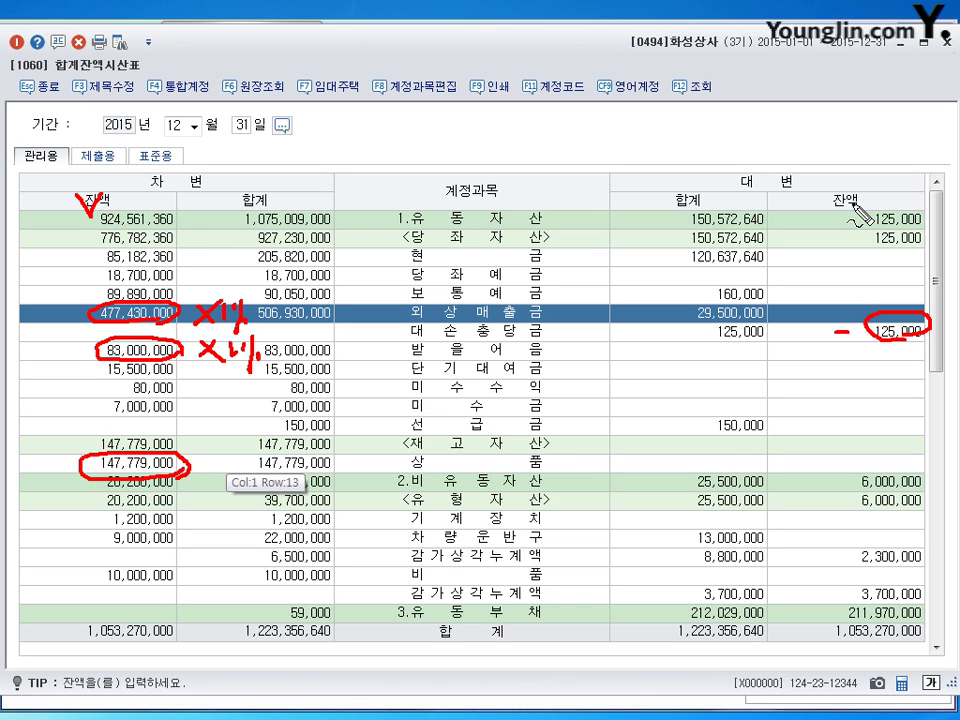
left_click_drag(829, 187, 858, 186)
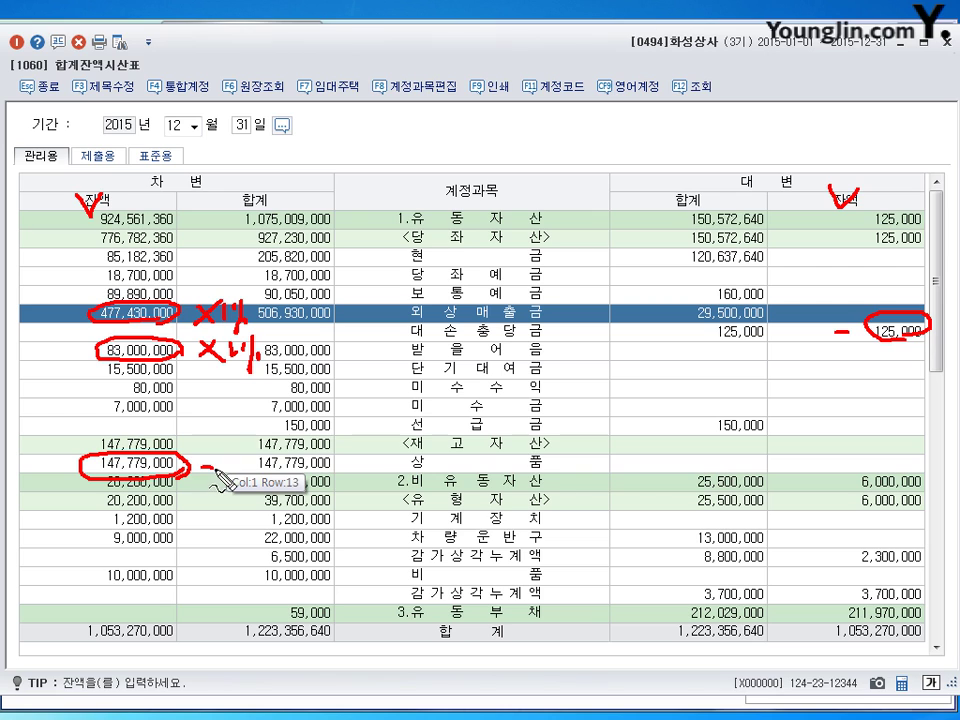
mouse_move(200, 466)
left_mouse_down()
mouse_move(268, 480)
mouse_move(300, 468)
mouse_move(346, 490)
mouse_move(398, 482)
left_mouse_up()
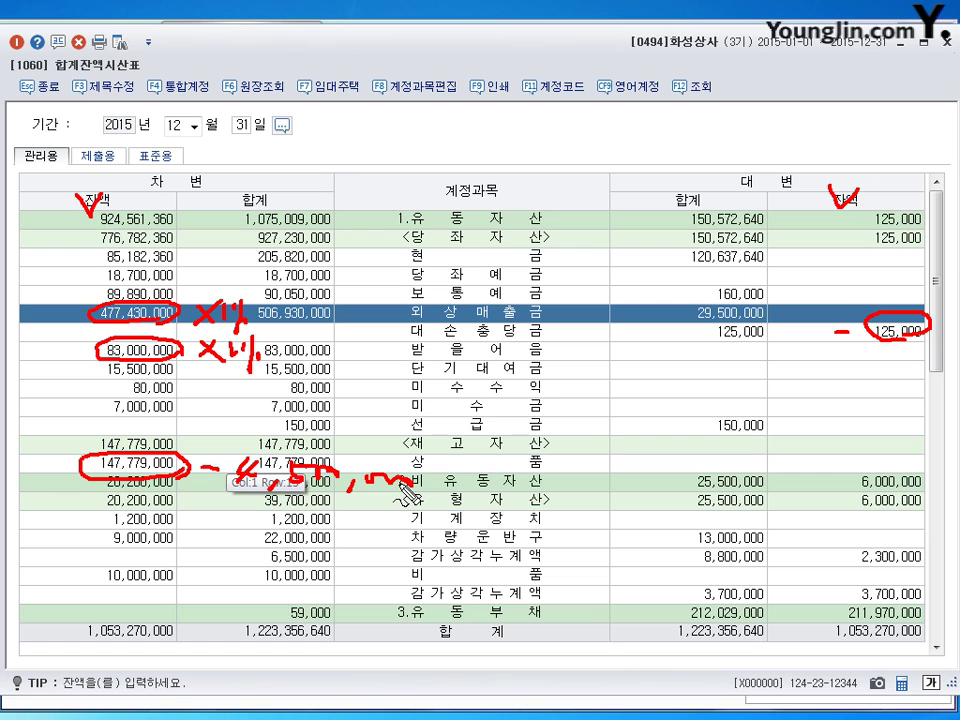
key("Escape")
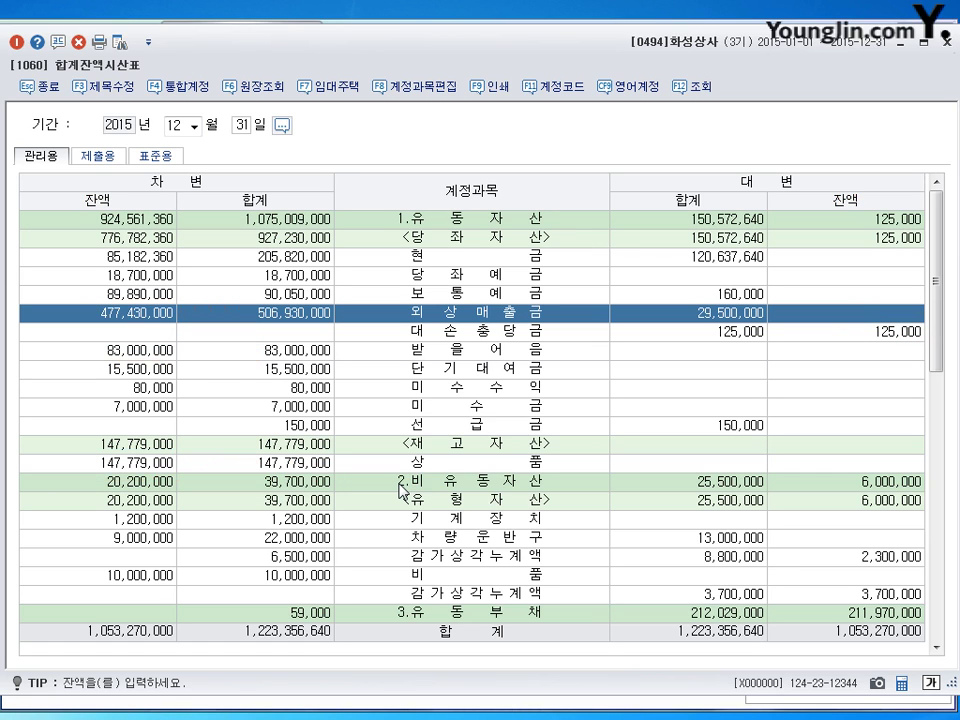
left_click(950, 42)
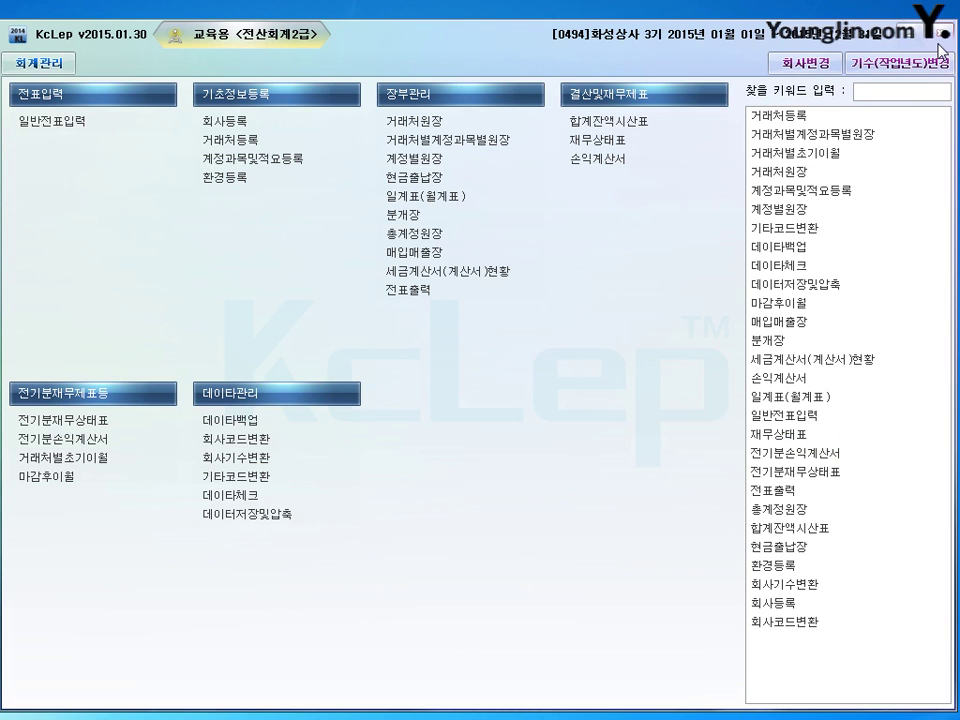
left_click(65, 121)
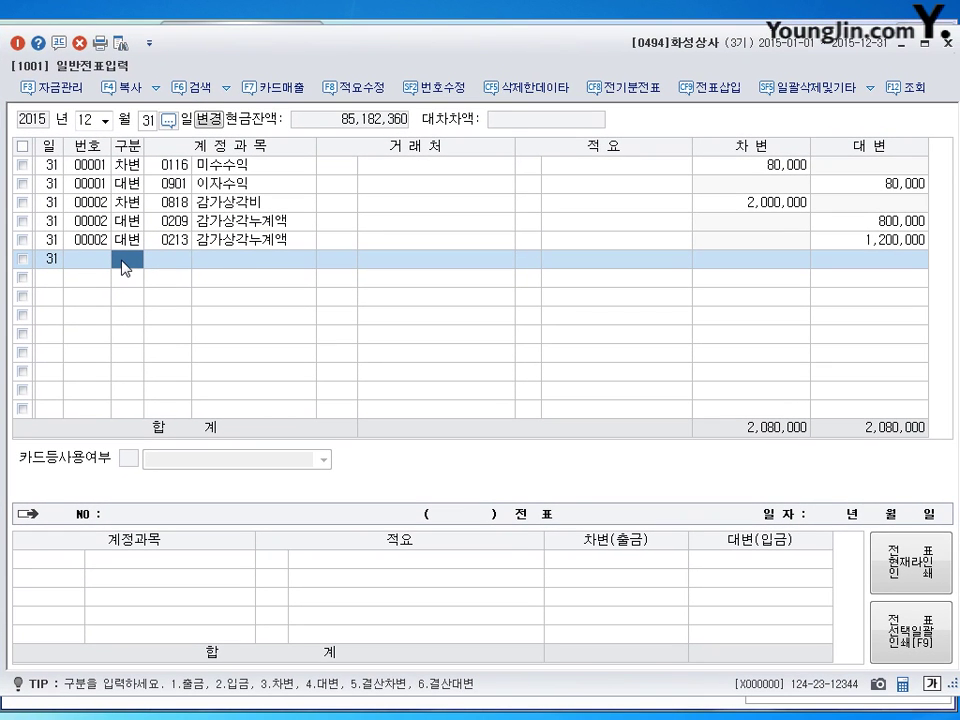
Debit 0835 대손상각비 5,479,300 on a new December 31 voucher.
type("38")
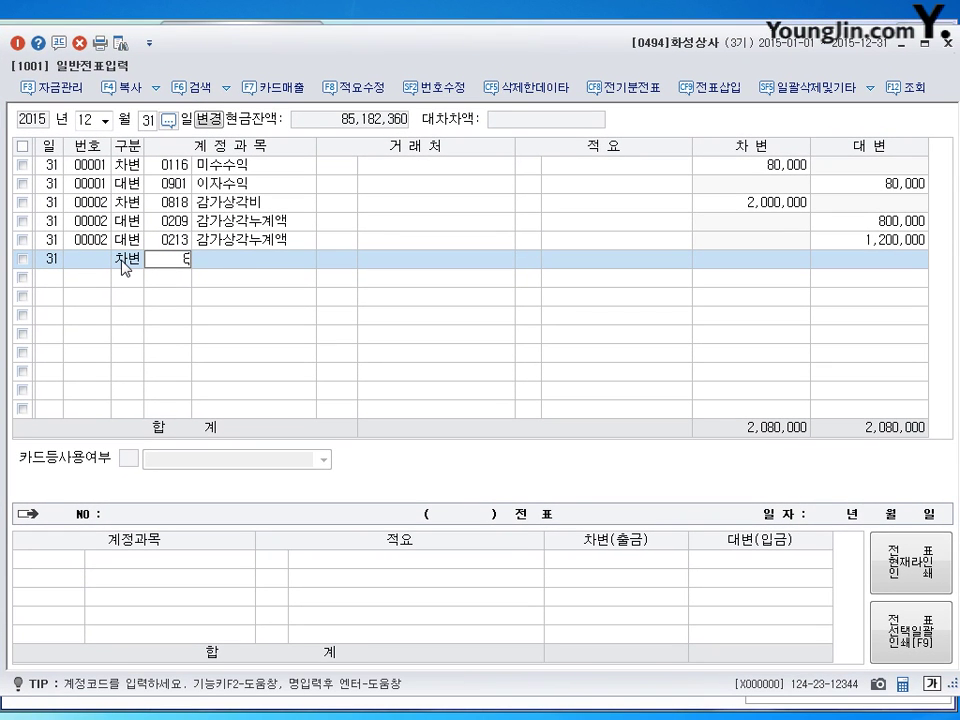
key("Return")
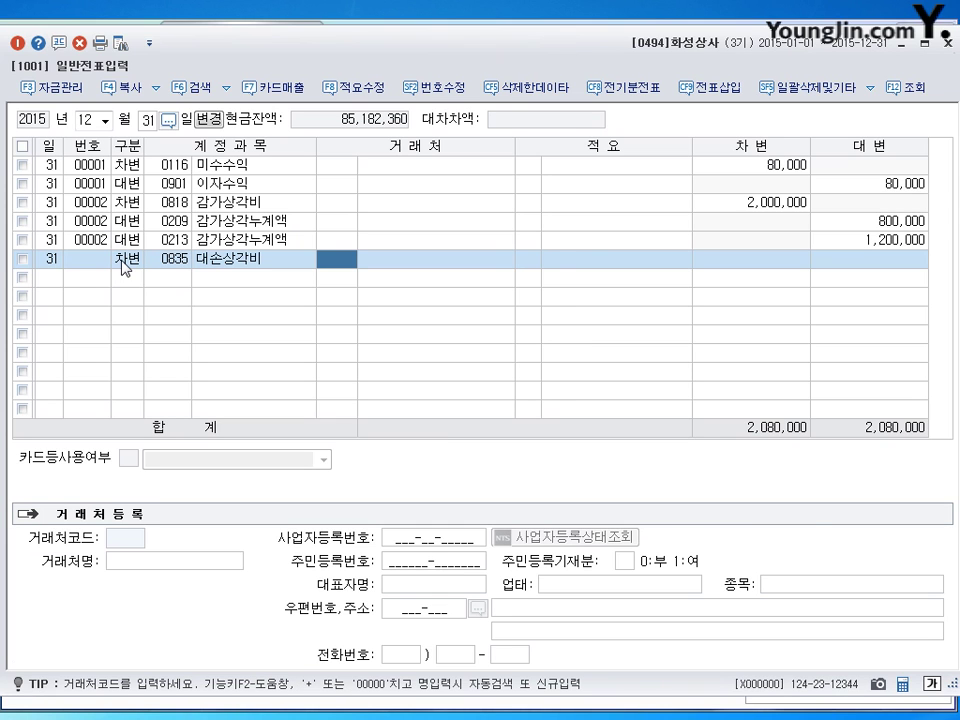
key("Return")
key("Return")
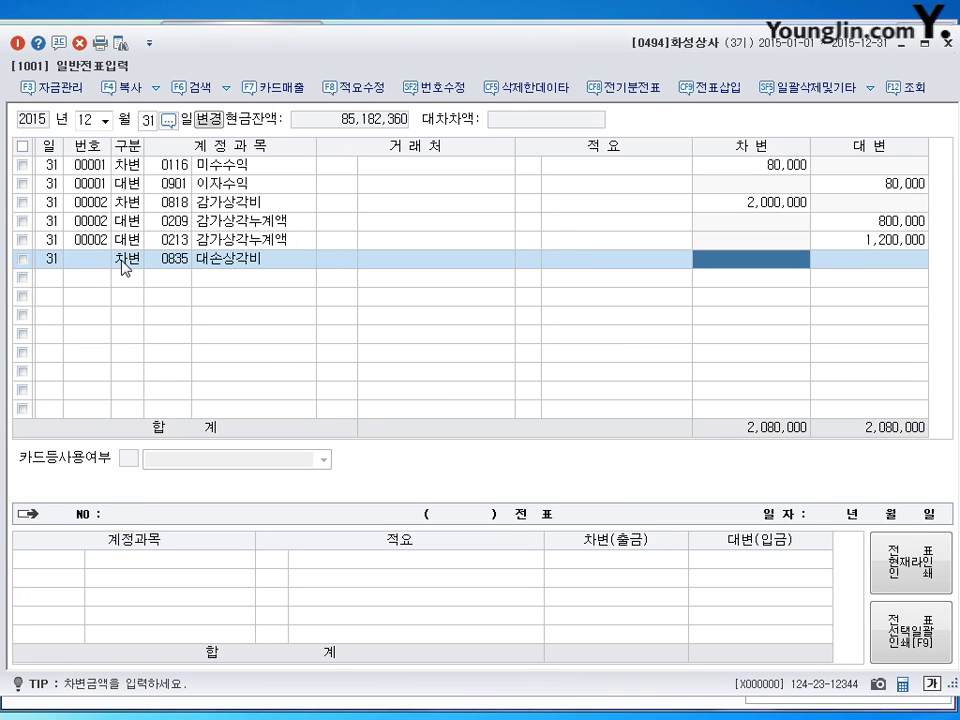
type("547")
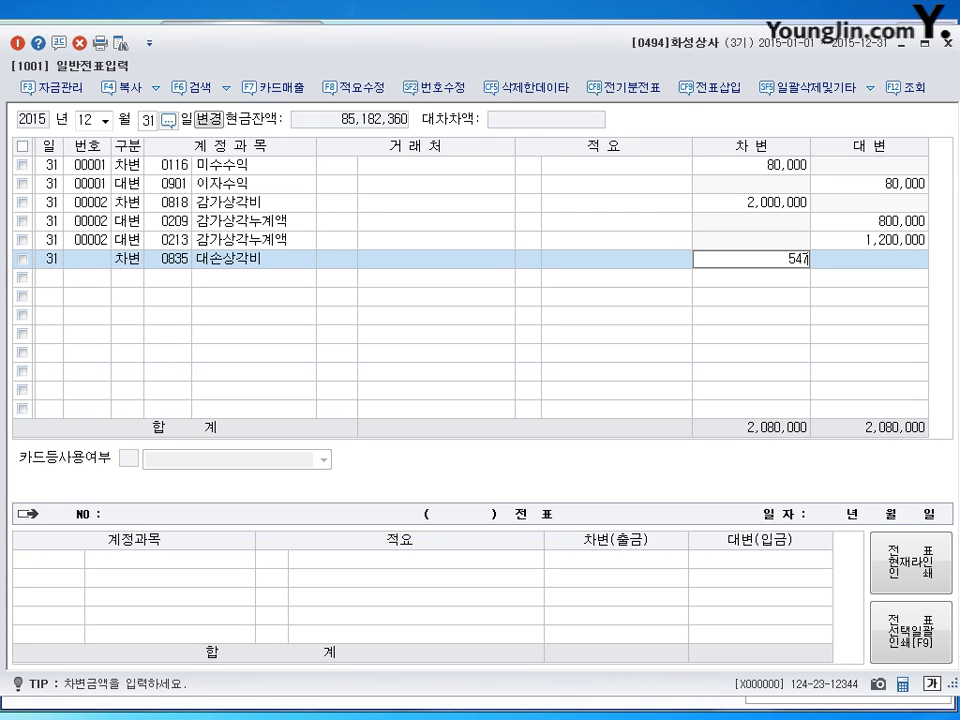
type("9,300")
key("Return")
Credit 대손충당금 0109 4,649,300 and 0111 830,000 to balance voucher 00003.
type("4")
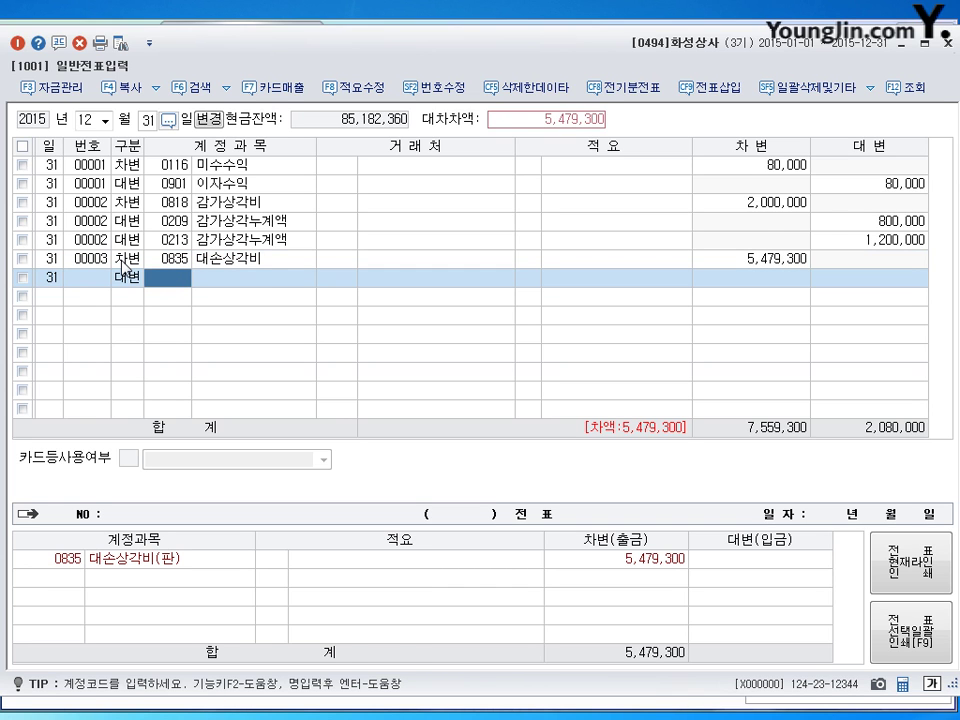
type("109")
key("Return")
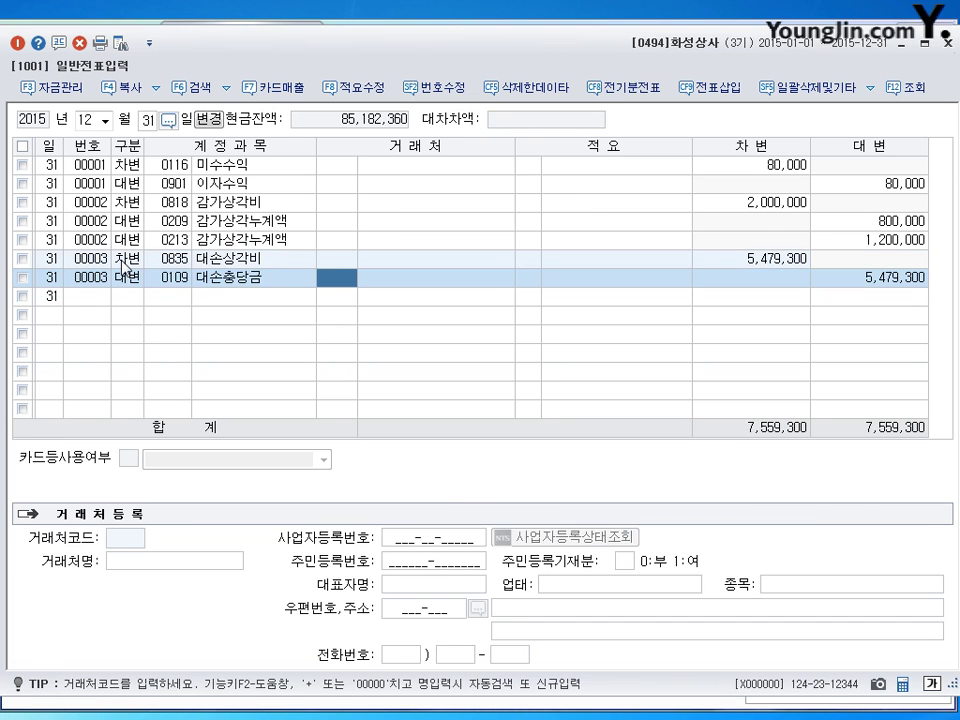
key("Return")
key("Return")
key("Return")
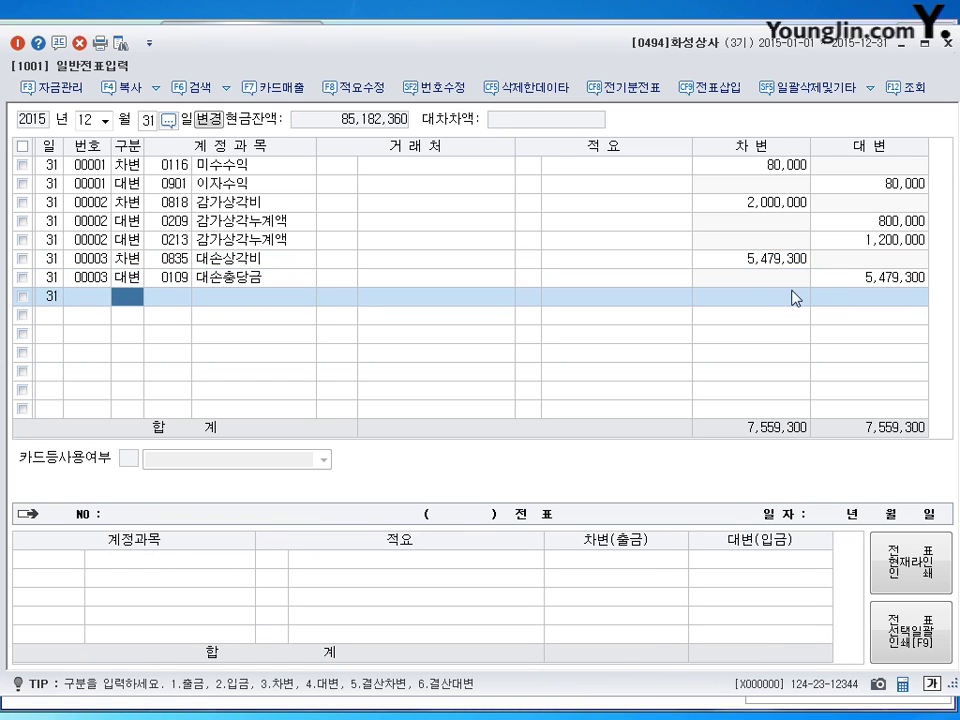
left_click(868, 277)
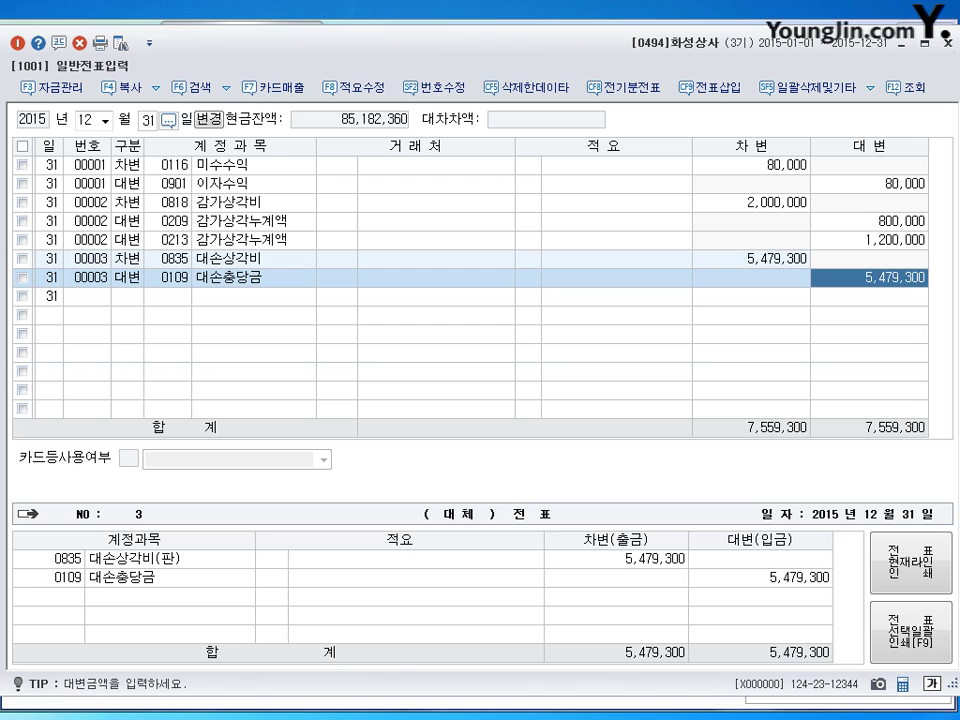
type("4")
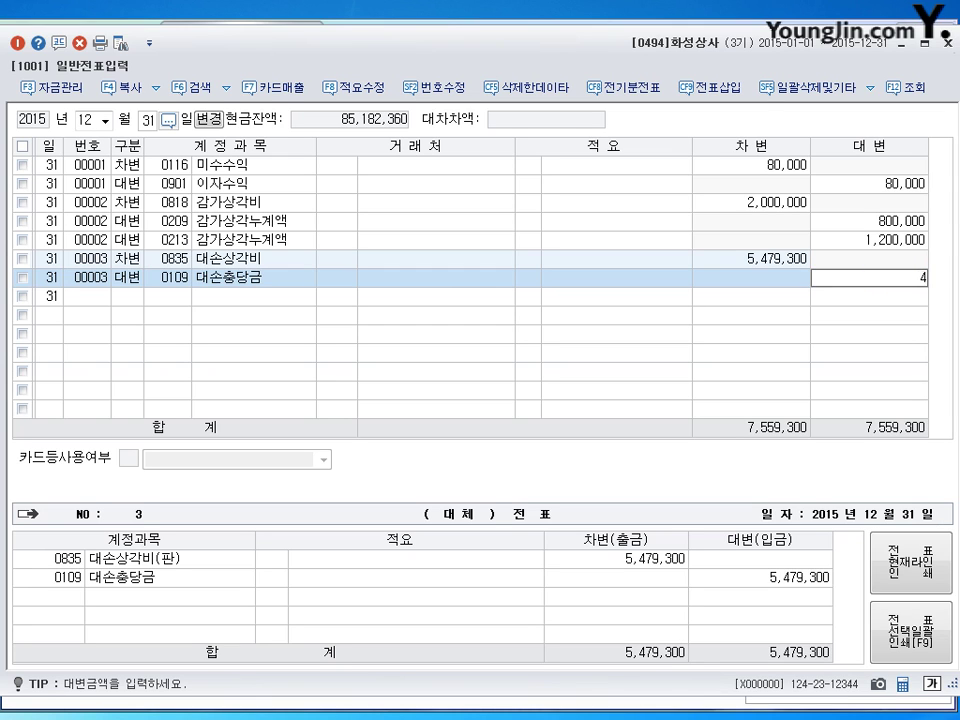
type(",649,300")
key("Return")
type("4")
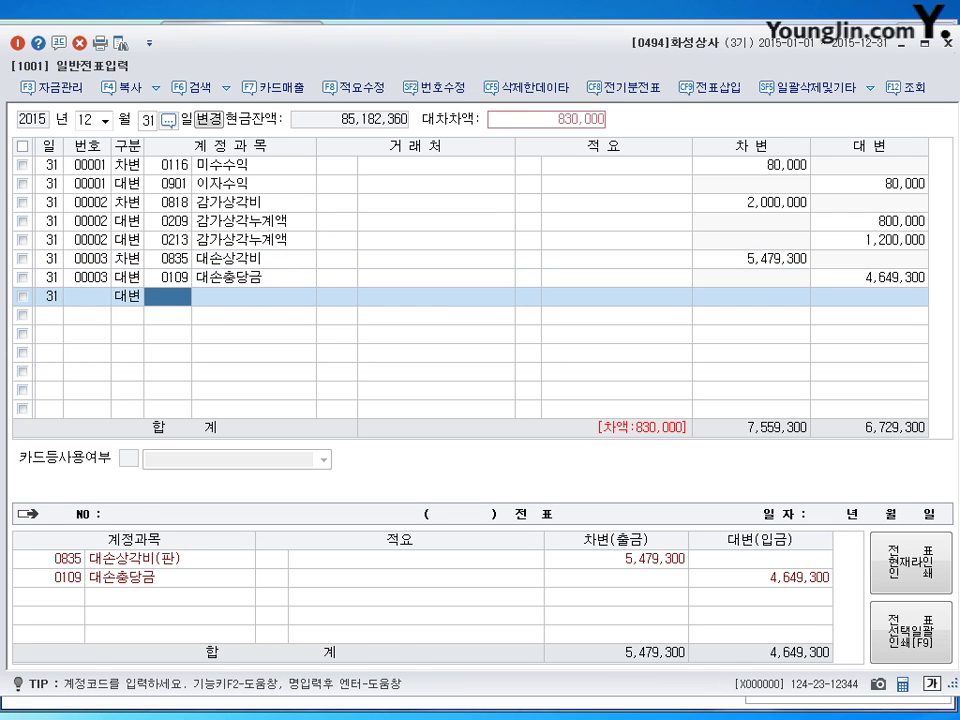
type("0111")
key("Return")
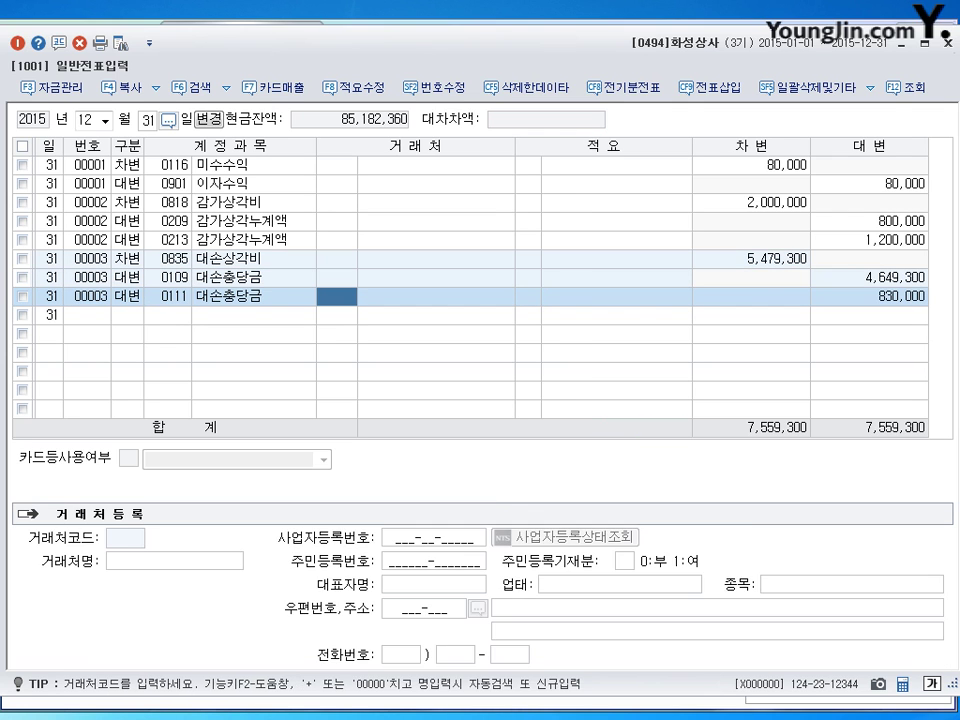
key("Return")
key("Return")
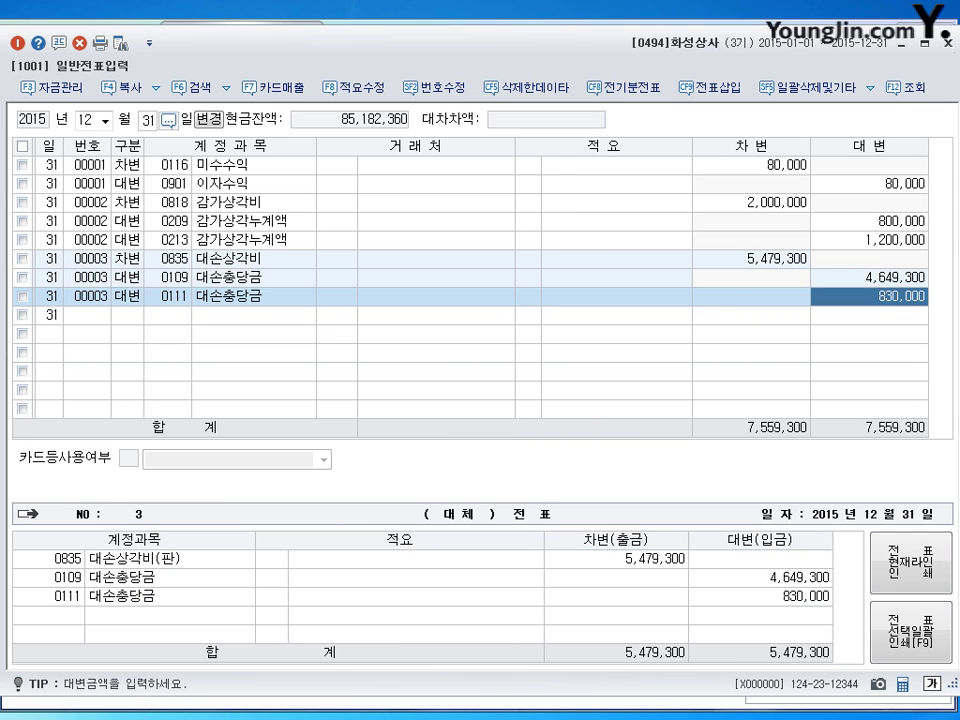
key("Return")
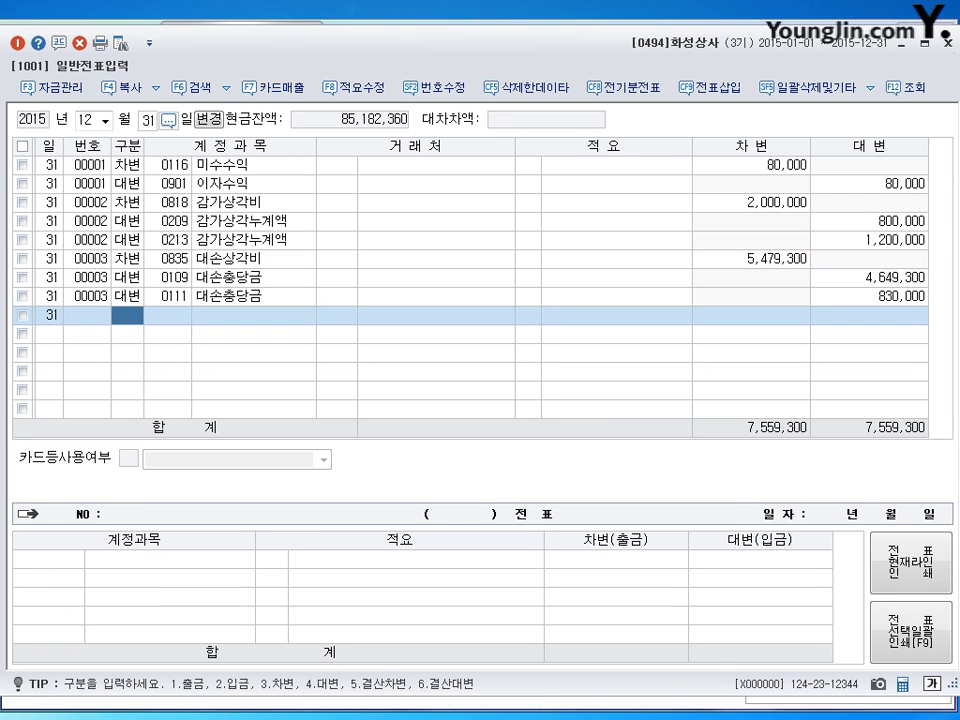
type("5")
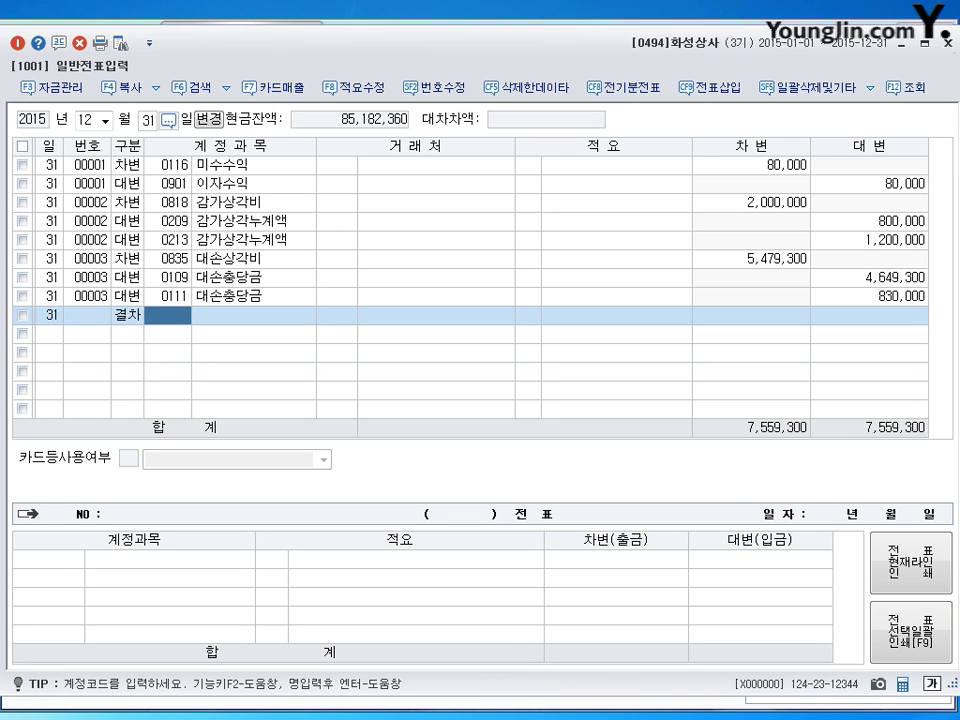
type("451")
Enter 143,279,000 as a 0451 debit and 0146 상품 credit (구분 6), then close 일반전표입력.
key("Return")
key("Return")
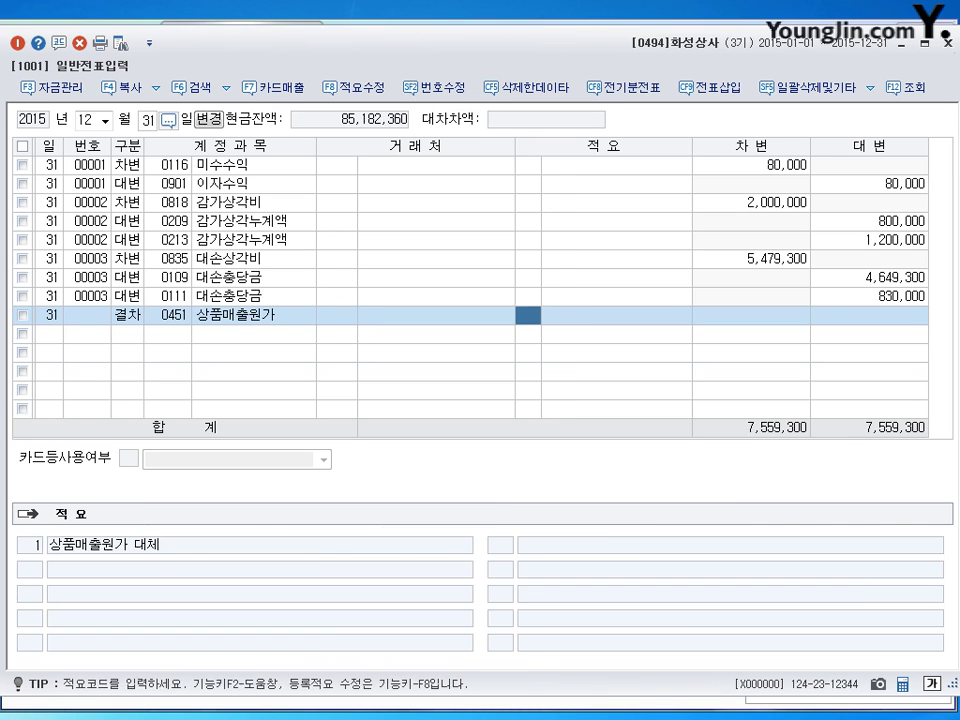
key("Return")
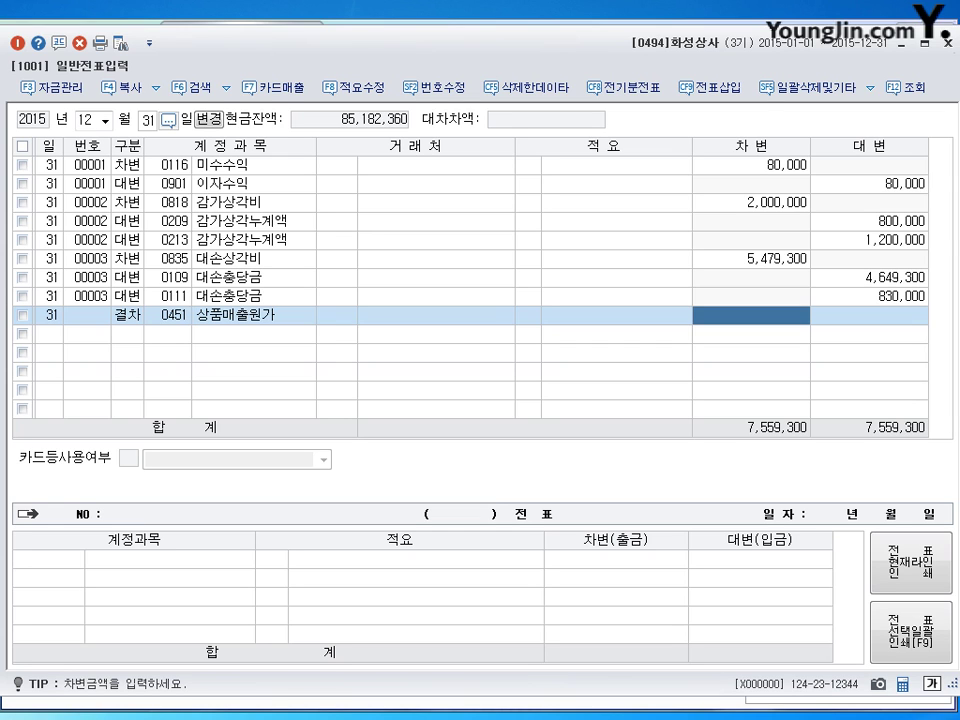
type("143")
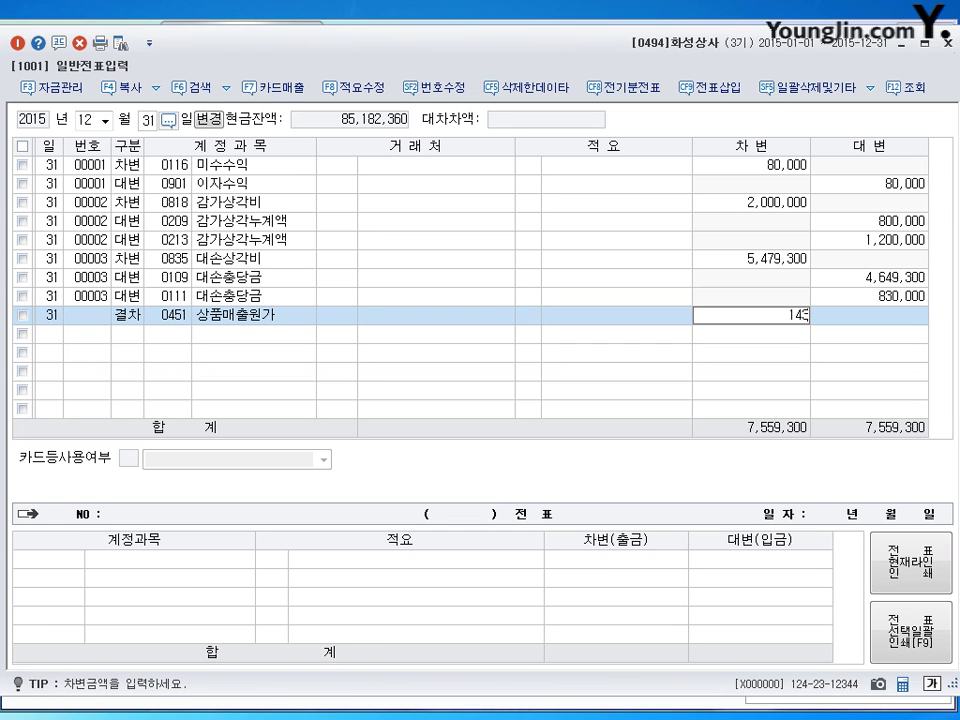
type(",279,000")
key("Return")
type("6")
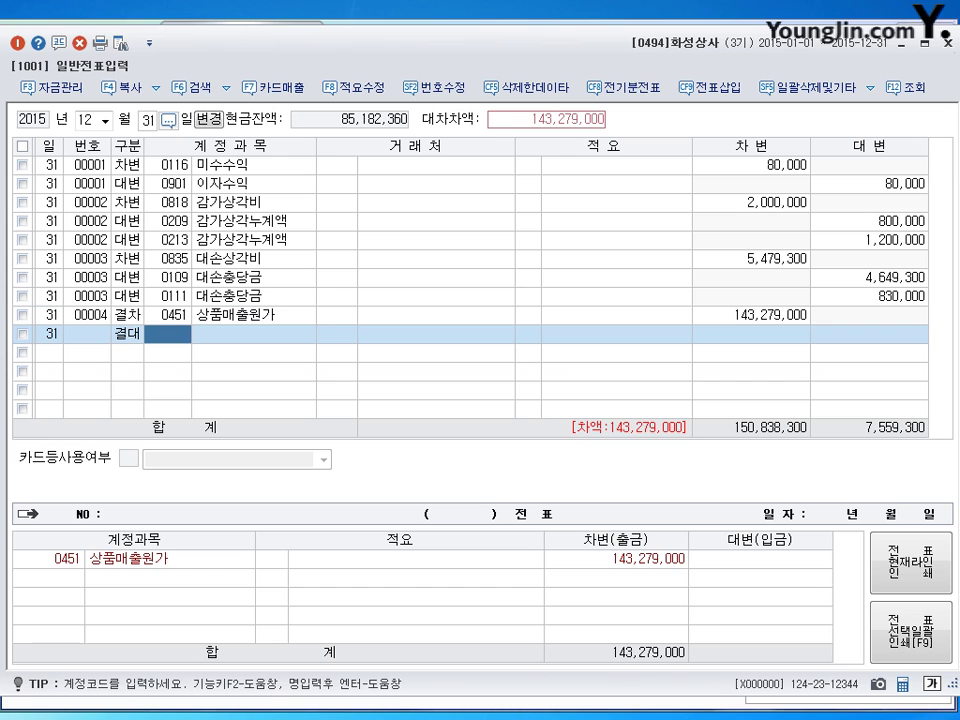
type("146")
key("Return")
key("Return")
key("Return")
key("Return")
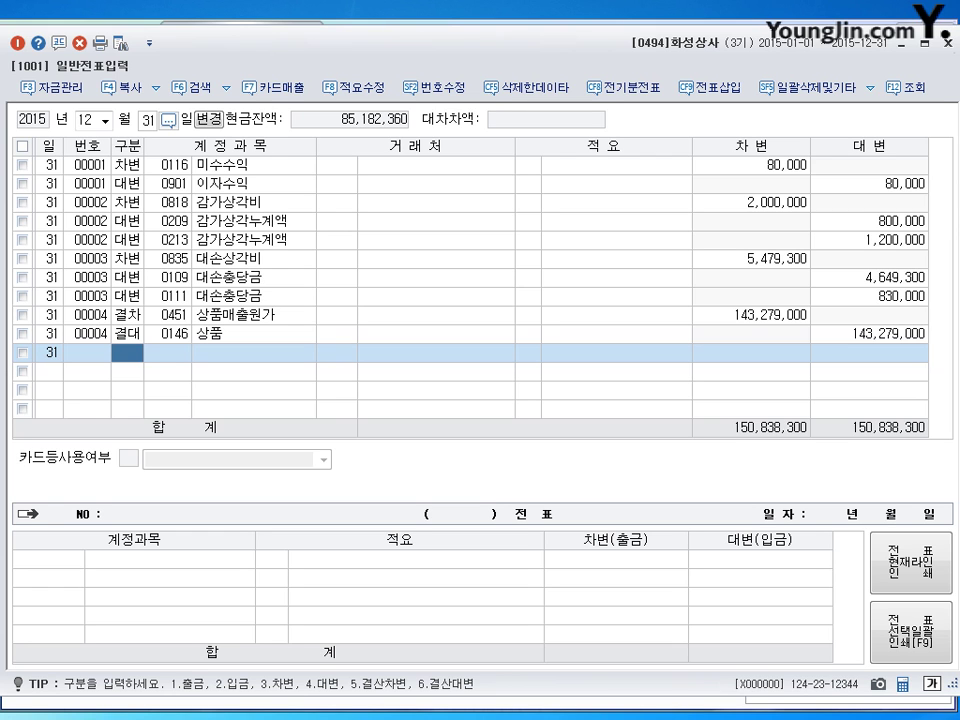
left_click(948, 42)
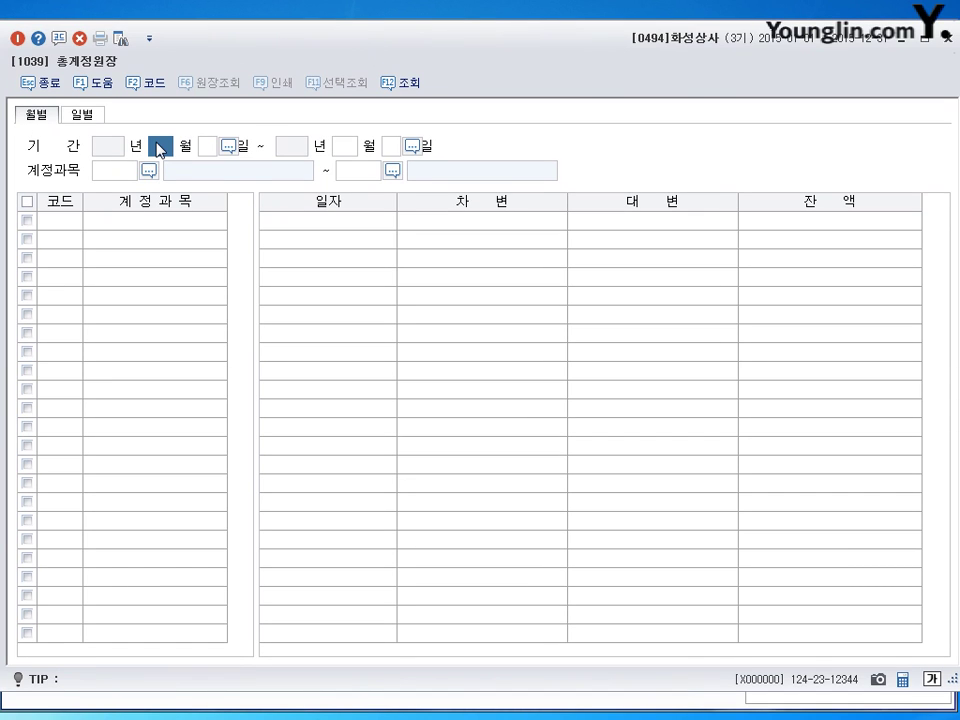
Load the 0801 급여 ledger for 2015/01/01–2015/06/30, showing debits totalling 27,965,000.
key("Return")
type("6")
key("Return")
key("Return")
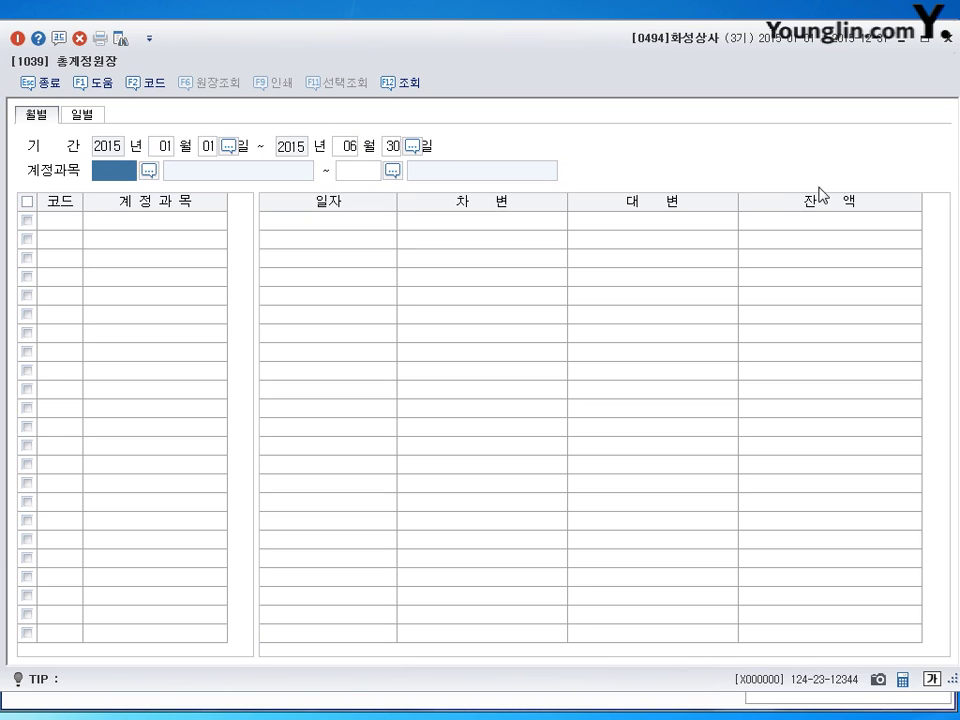
type("0801")
key("Return")
type("801")
key("Return")
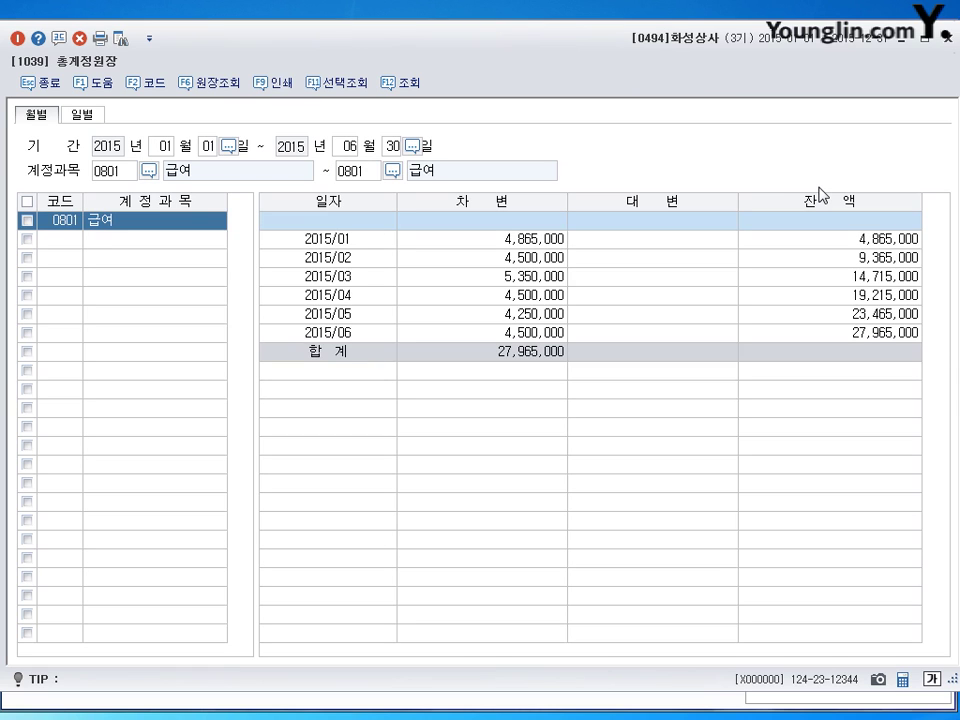
Check the January and May (4,250,000) salary rows, then close 총계정원장.
left_click(538, 241)
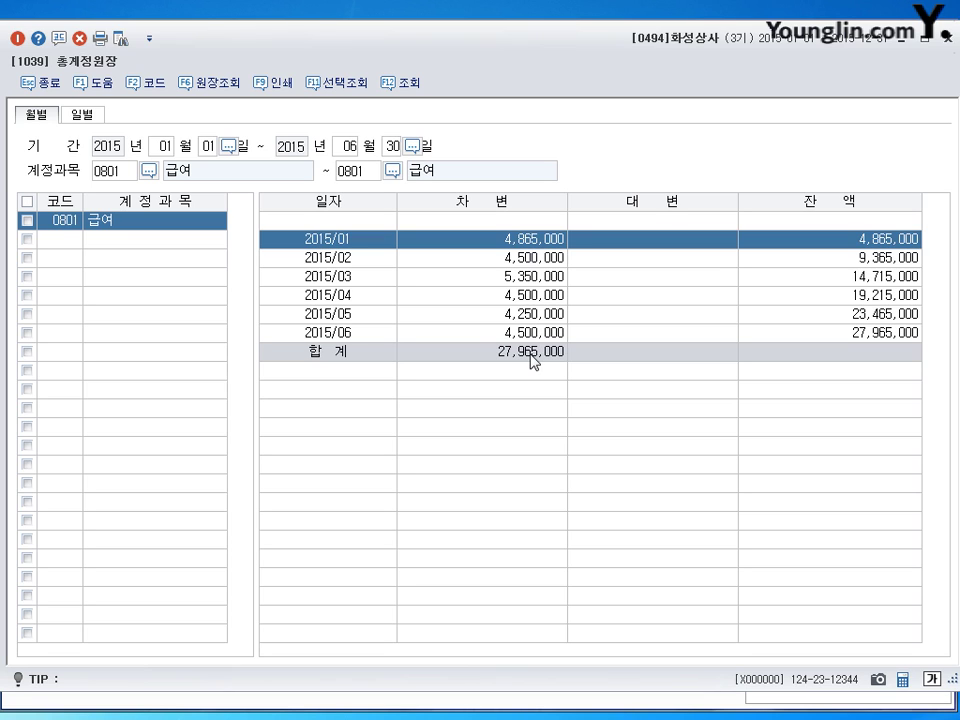
left_click(523, 315)
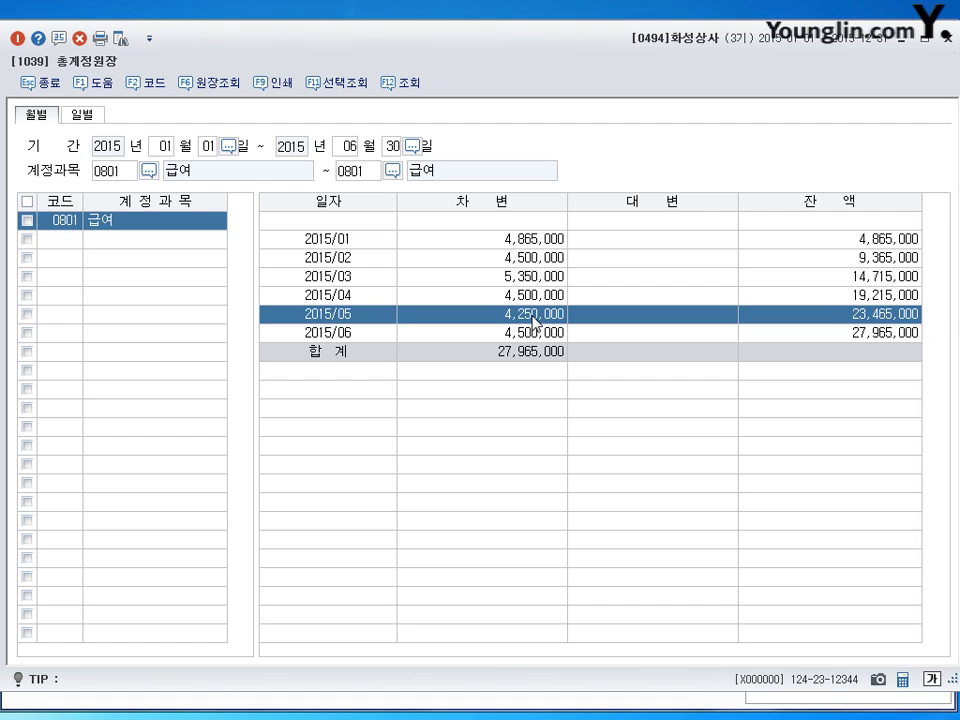
left_click(946, 38)
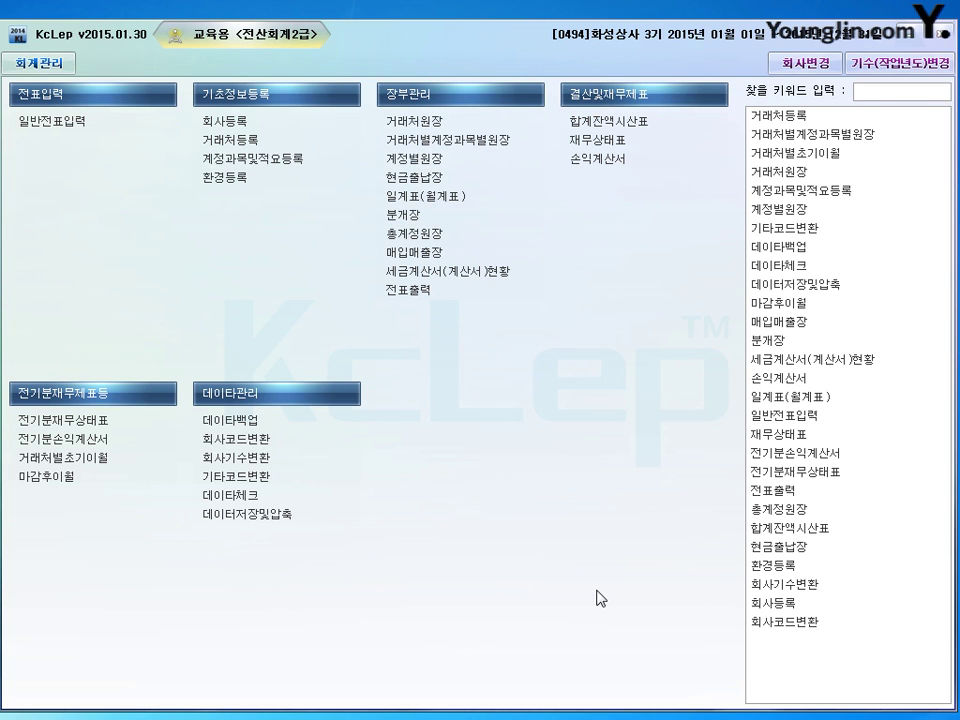
Open 계정별원장 for 0108 외상매출금 with period 2015/5/1–2015/5/31.
left_click(414, 158)
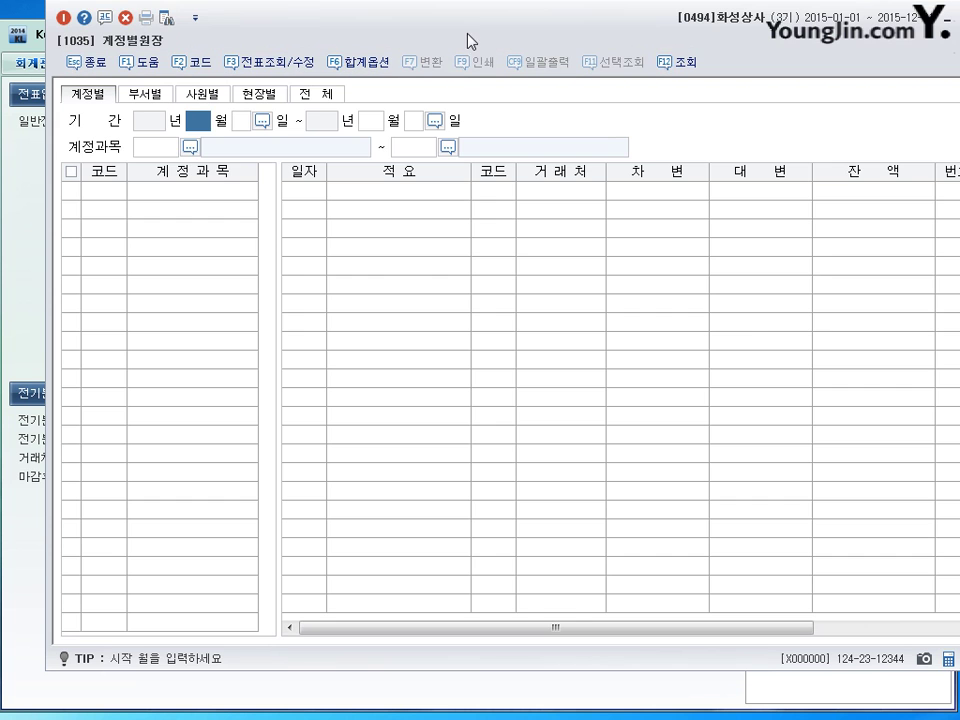
left_click_drag(471, 39, 430, 60)
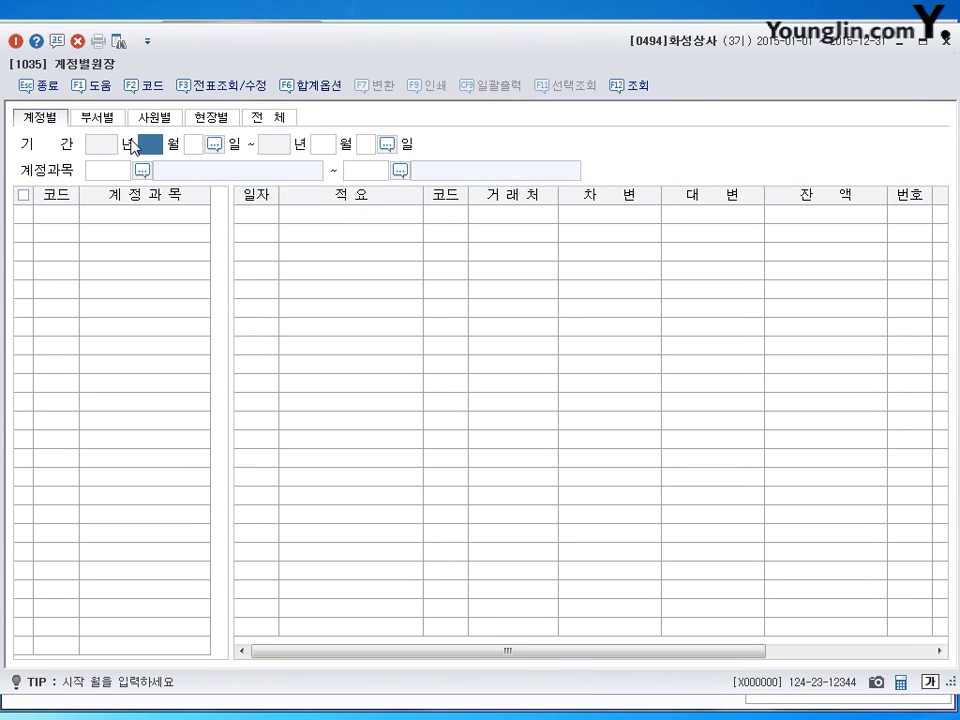
type("5")
key("Return")
key("Return")
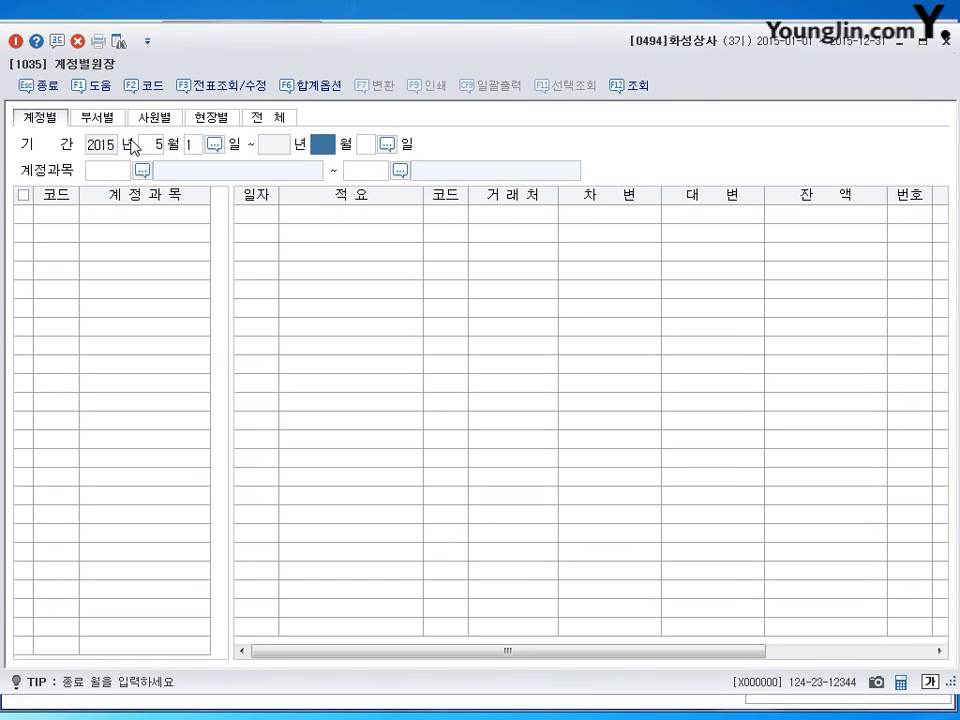
type("5")
key("Return")
key("Return")
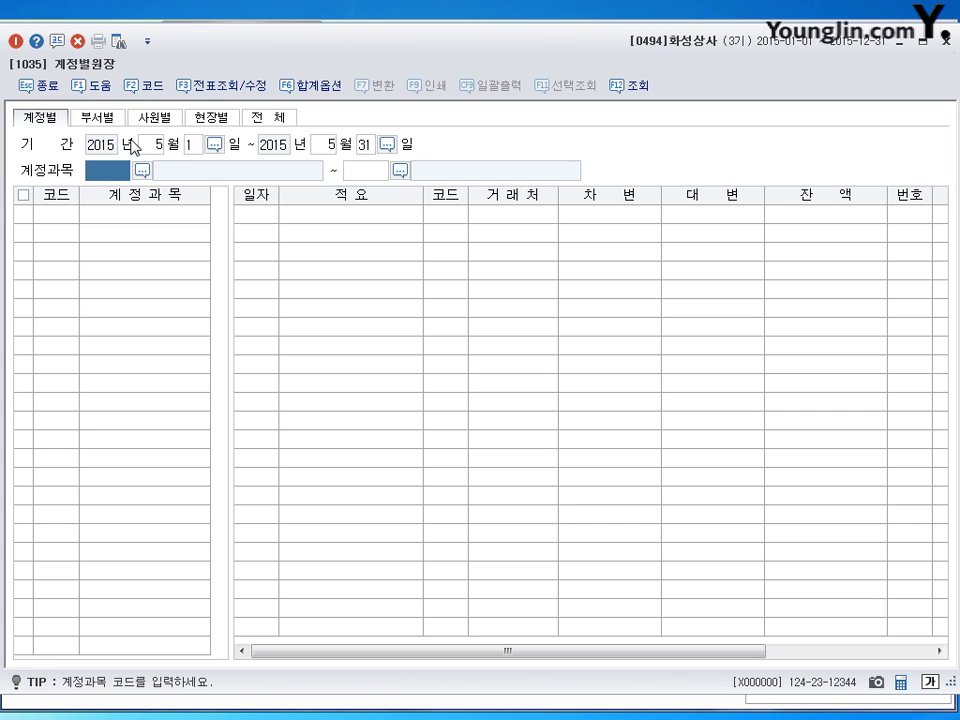
type("108")
key("Return")
type("108")
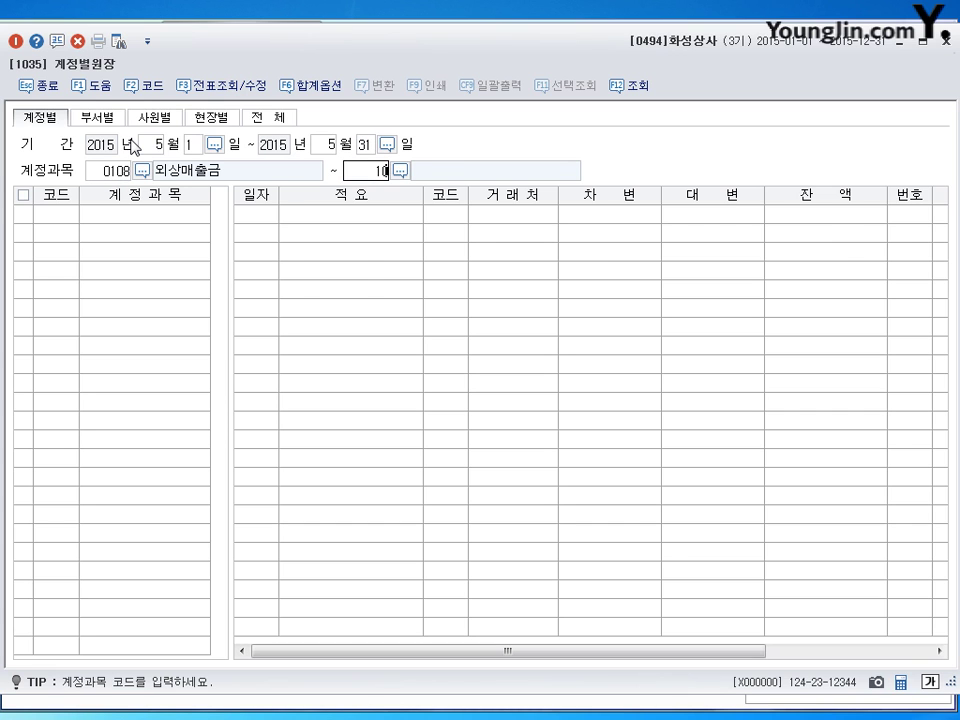
key("Return")
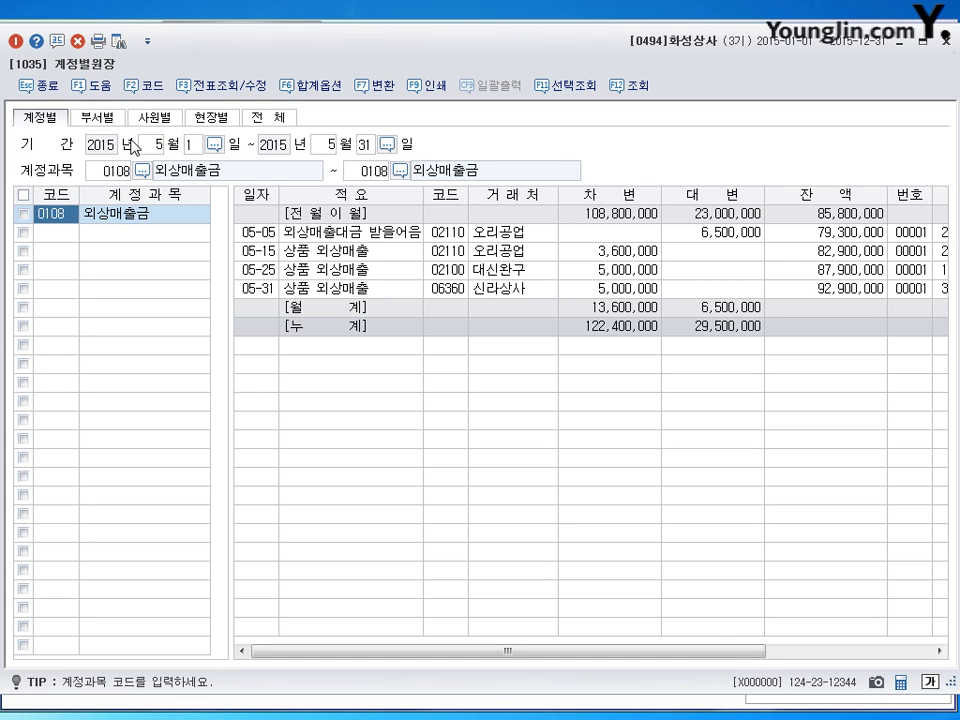
Review the 05-15, 05-25 and 05-31 sales and May totals (debits 13,600,000, credits 6,500,000).
left_click(630, 254)
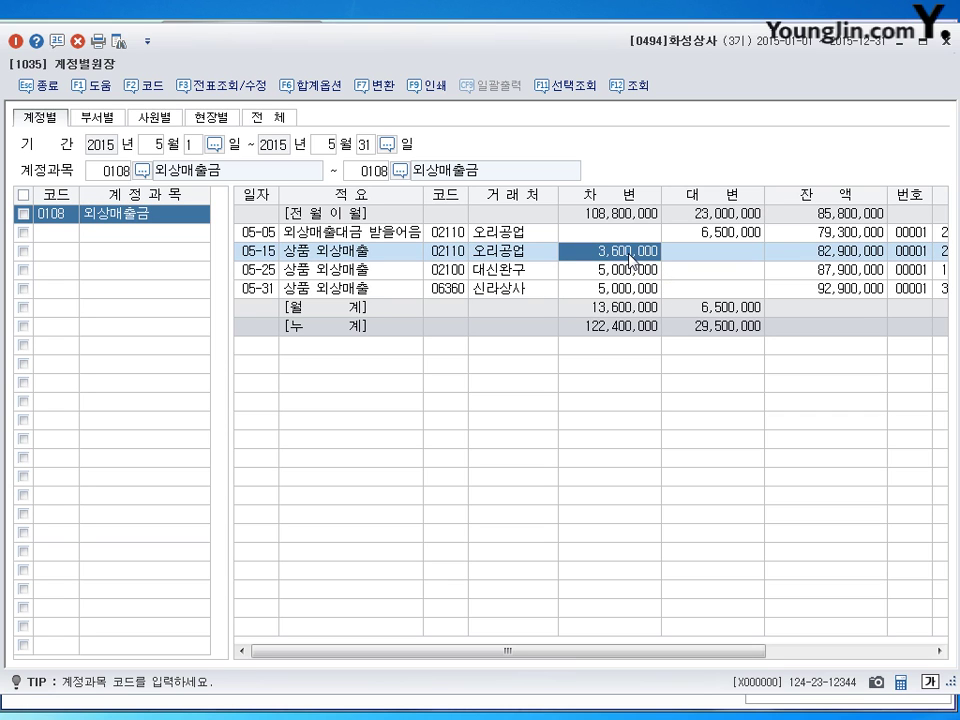
left_click(622, 270)
left_click(615, 289)
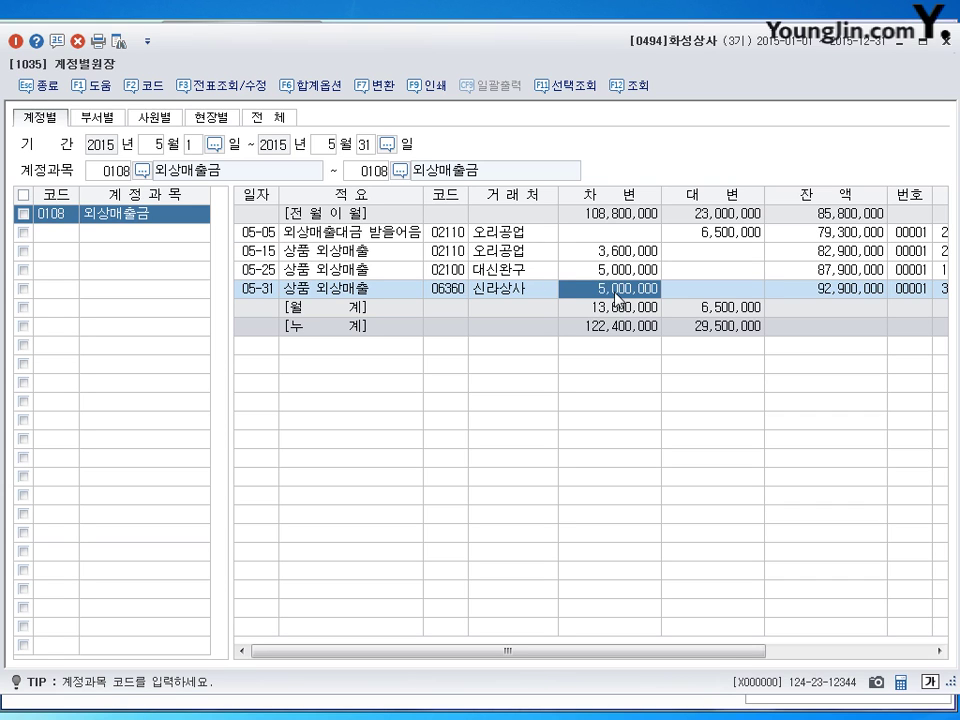
left_click(614, 310)
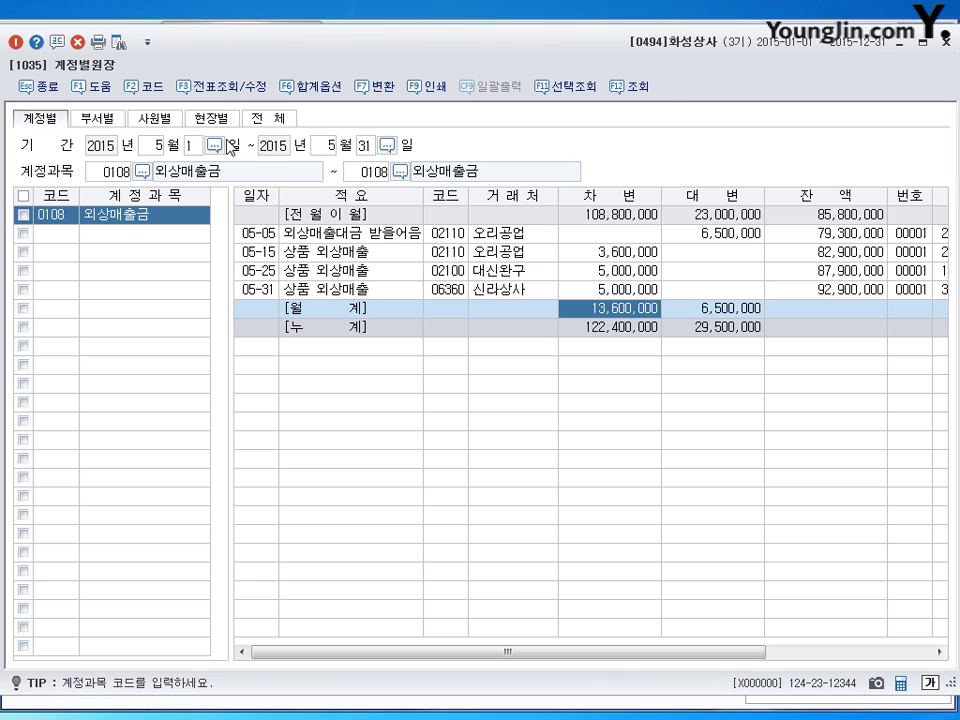
Reload the 외상매출금 ledger for the period 2015/2/1–2015/2/28.
left_click(152, 147)
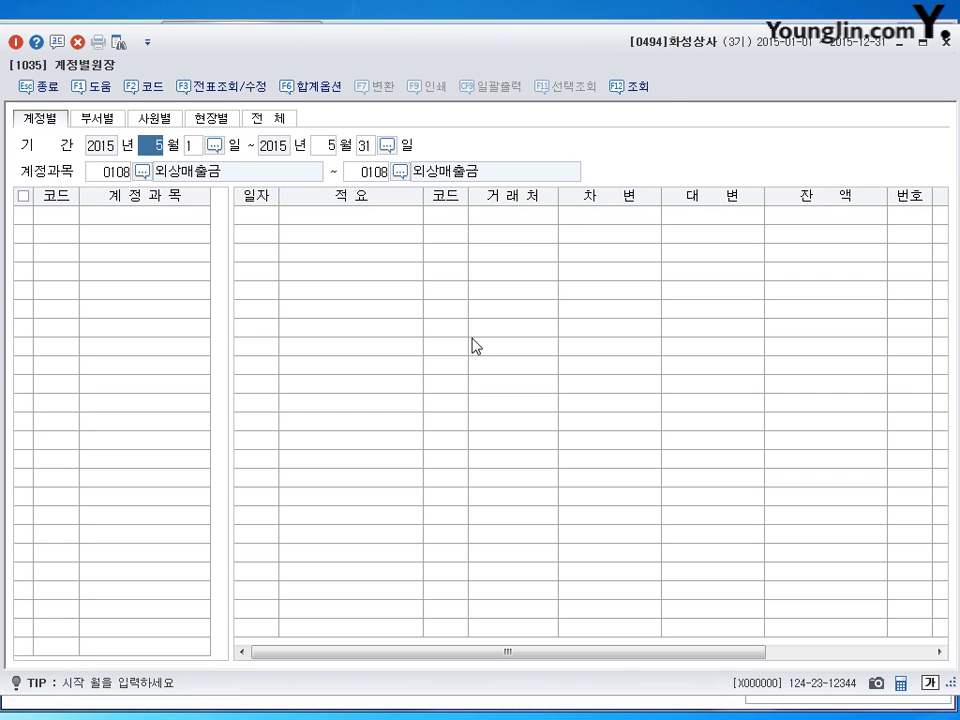
type("2")
key("Return")
key("Return")
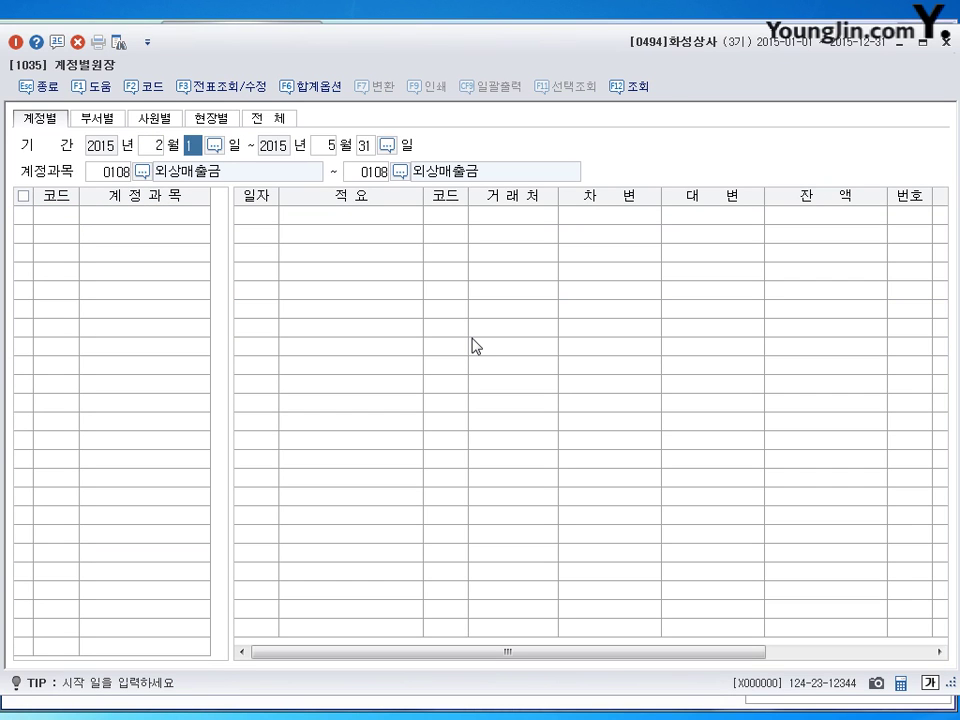
type("2")
key("Return")
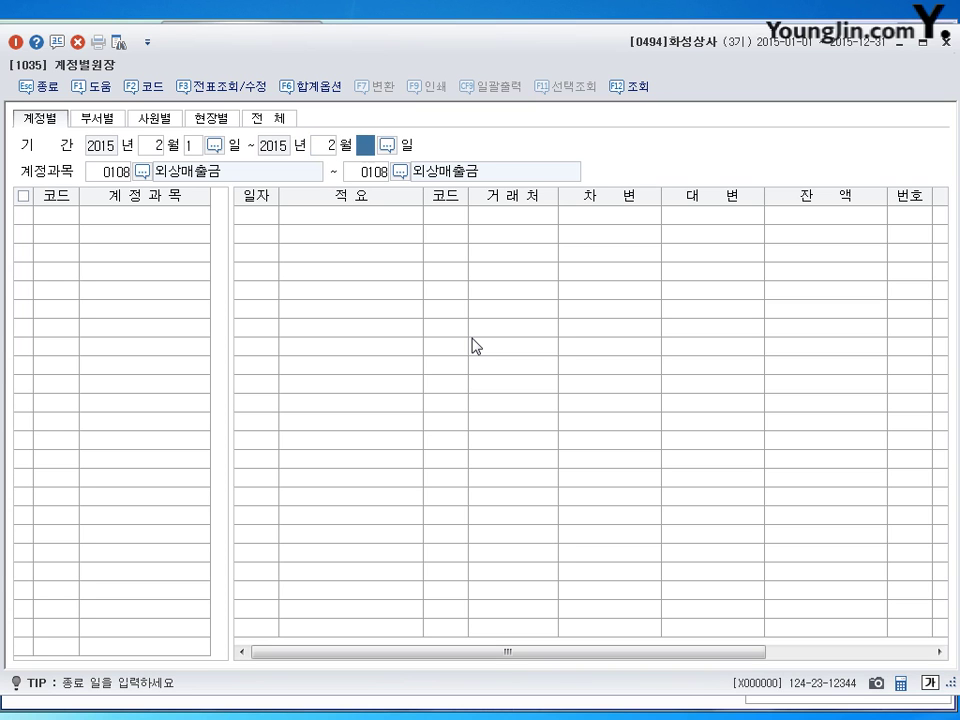
type("28")
key("Return")
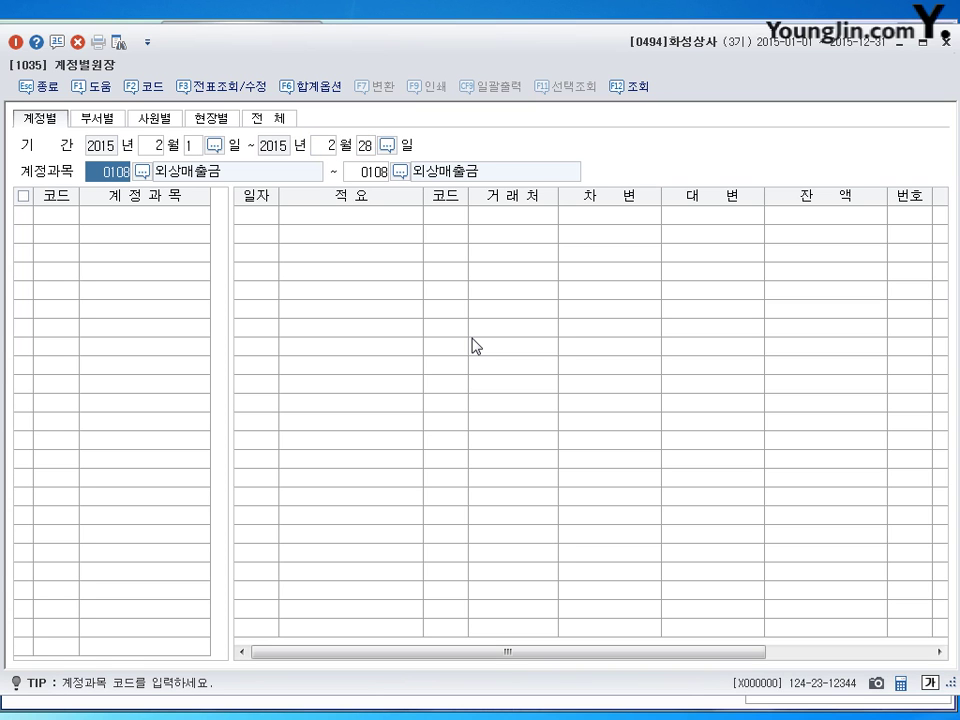
key("Return")
key("Return")
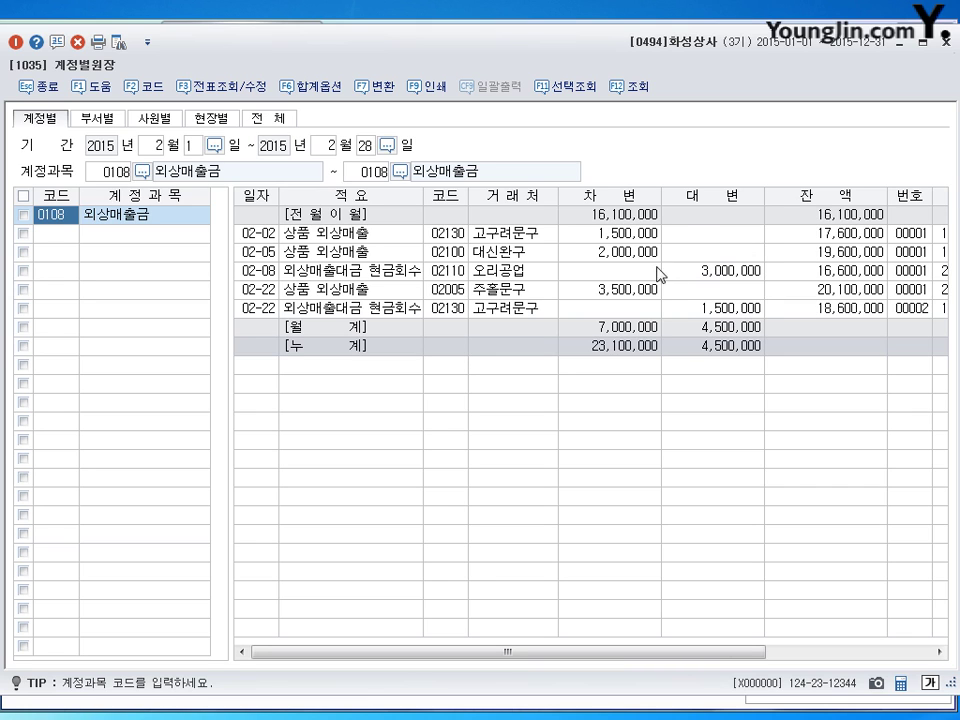
Compare the 02-08 (3,000,000) and 02-22 (1,500,000) collections against the 4,500,000 credit total.
left_click(710, 270)
left_click(715, 308)
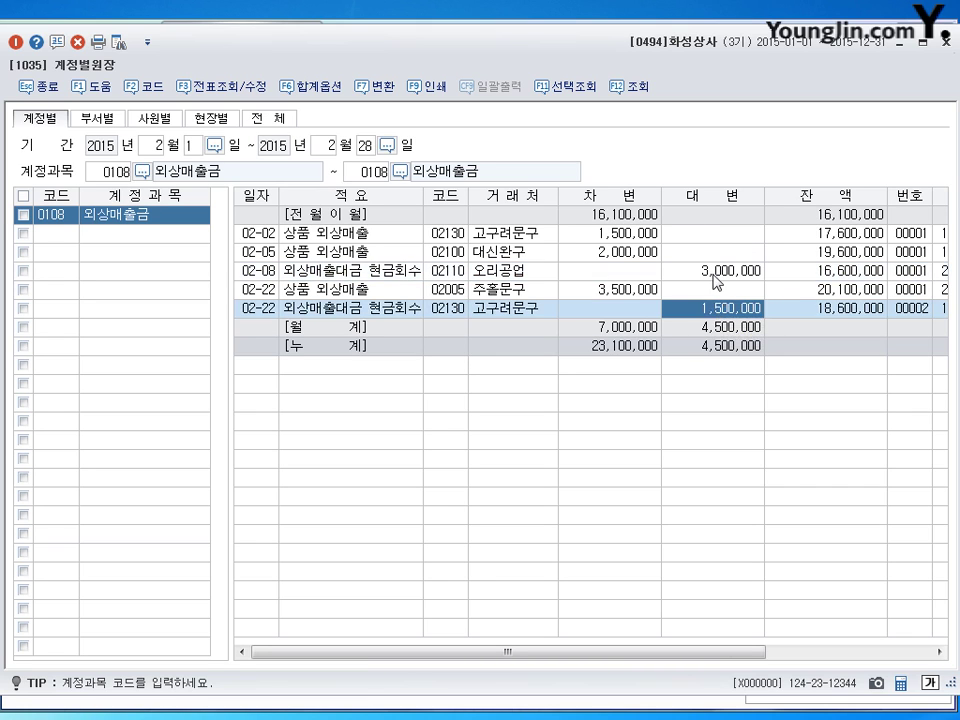
left_click(714, 272)
left_click(715, 308)
left_click(718, 274)
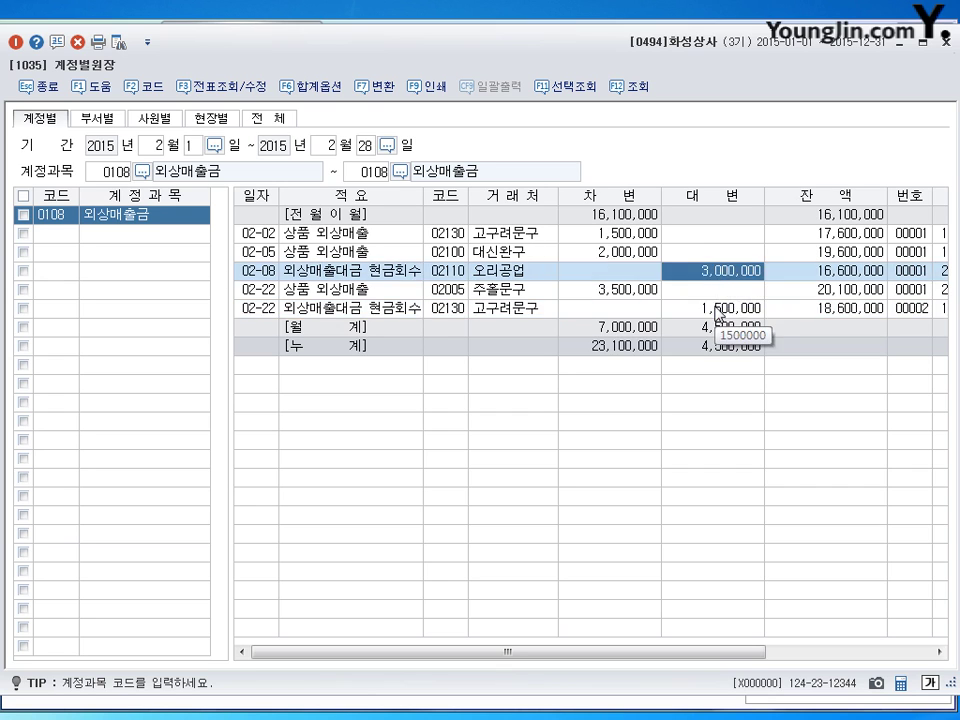
left_click(717, 308)
left_click(719, 330)
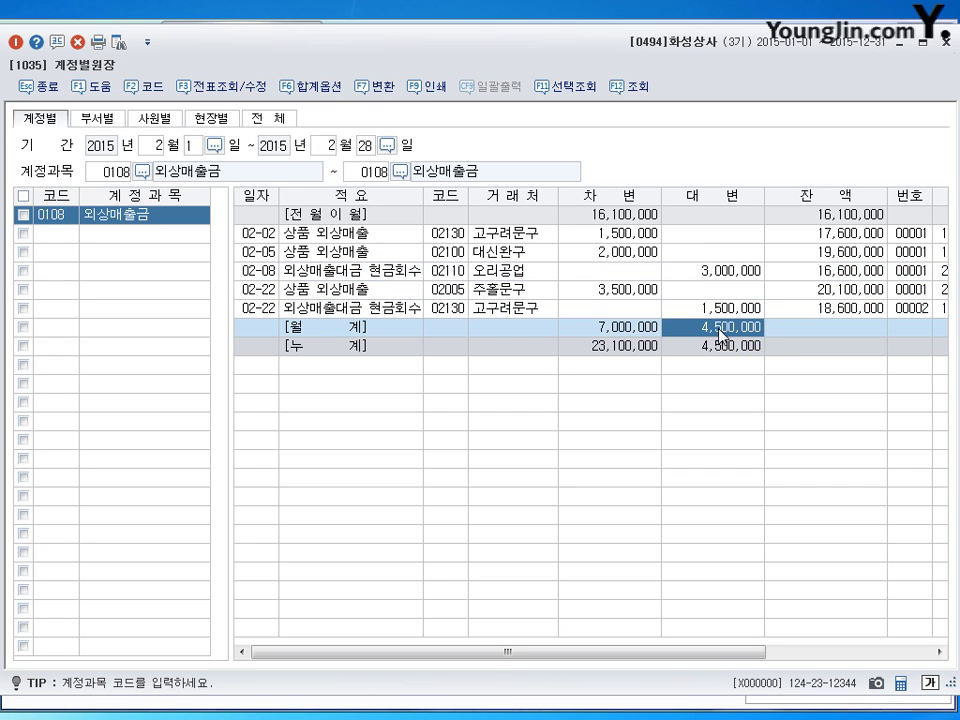